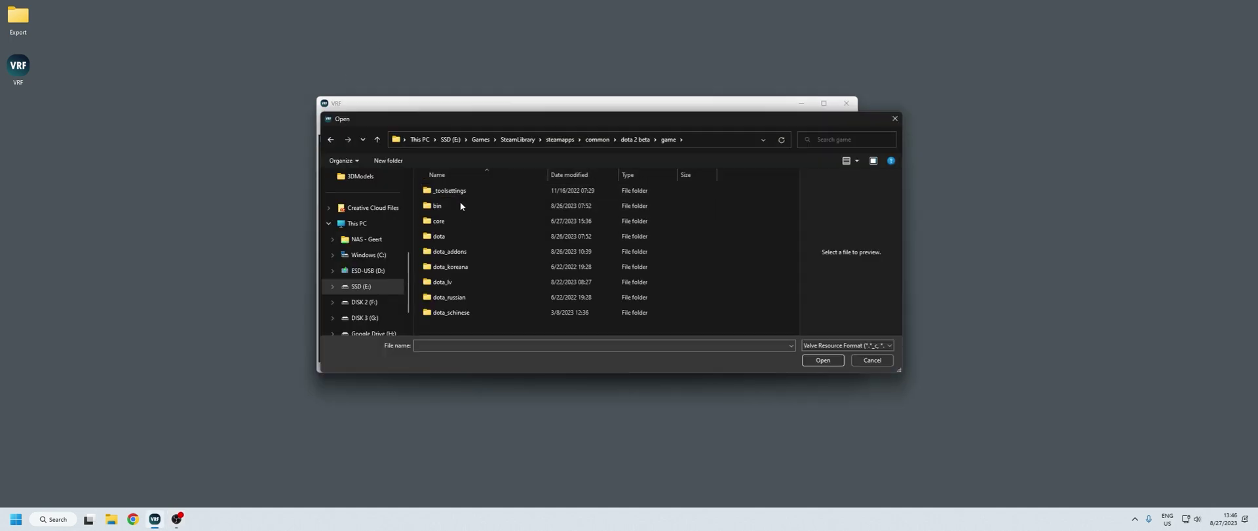
- Open the package file pak01_dir.vpk from the dota folder of the Dota 2 beta game directory
double_click(463, 235)
scroll(476, 266, "down", 4)
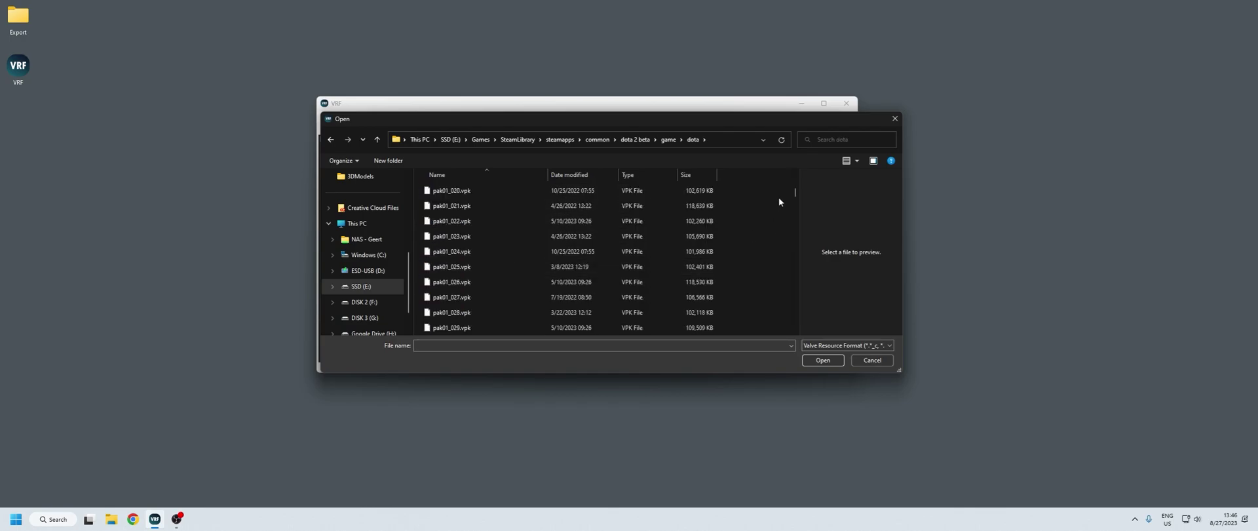
left_click_drag(795, 194, 798, 334)
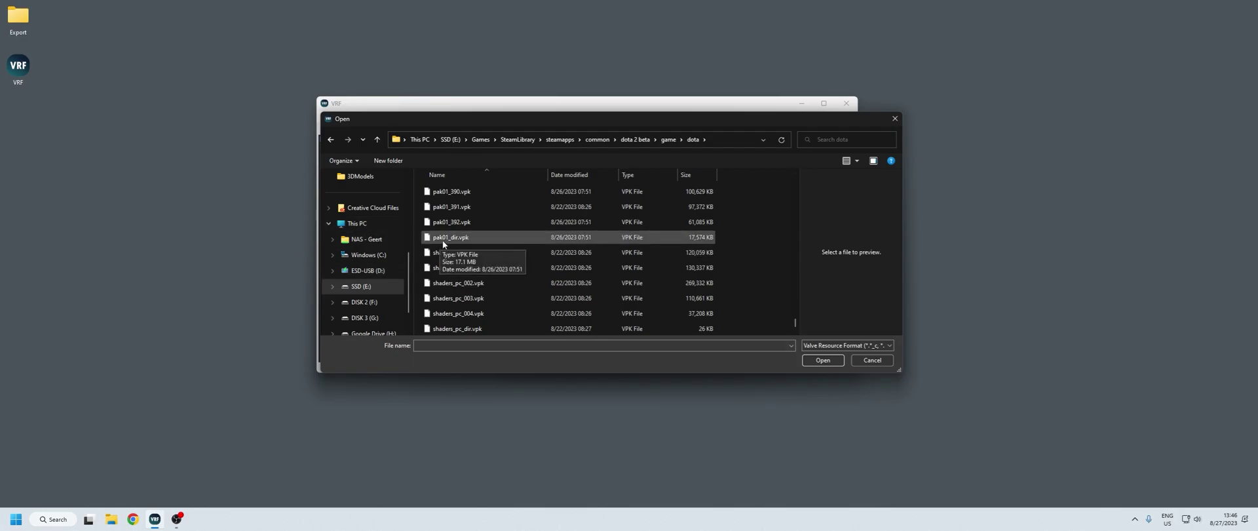
double_click(497, 240)
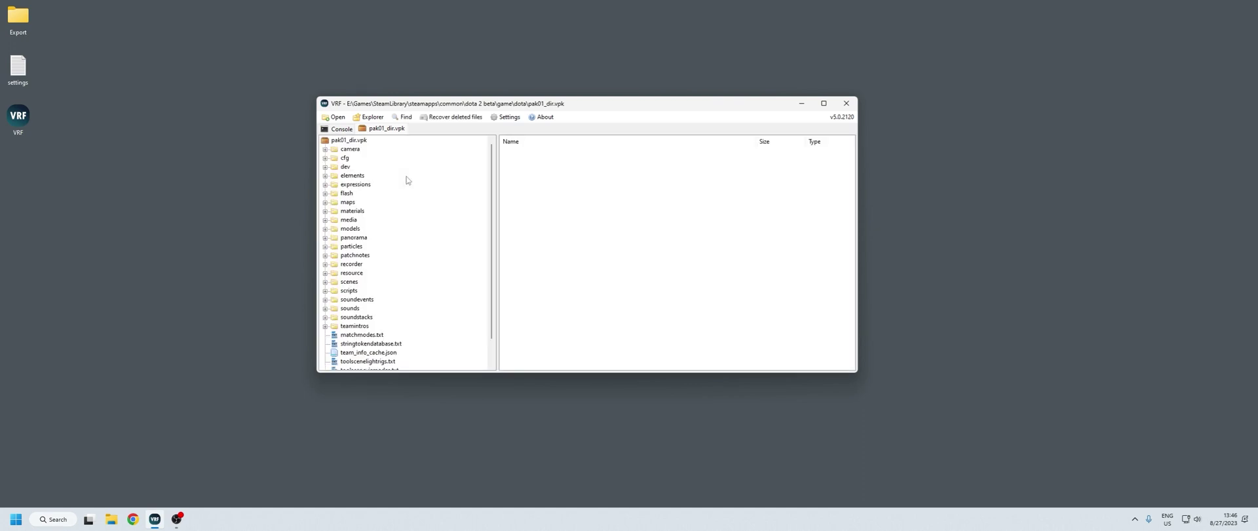
- Browse the courier folder under models in the package tree
left_click(325, 228)
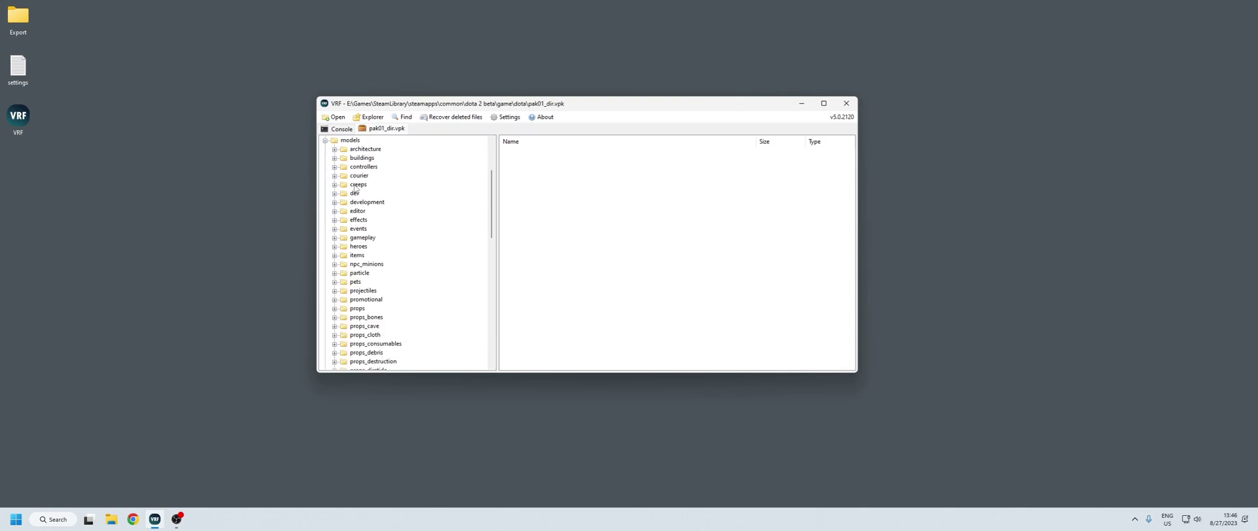
left_click(334, 175)
scroll(359, 270, "down", 10)
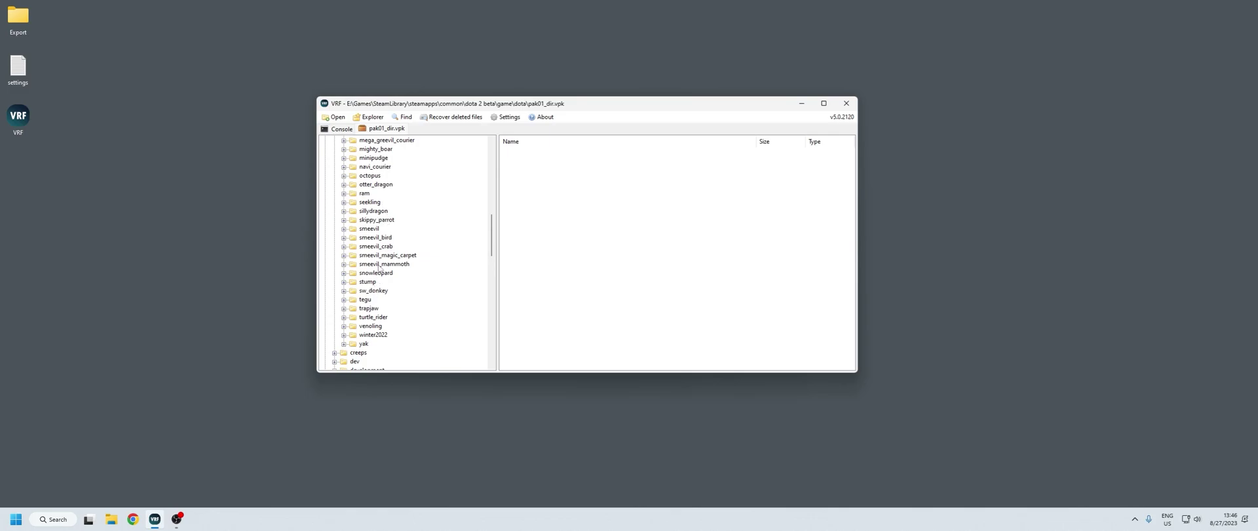
- Search the package for file names partially matching "scotty" and expand the scuttling_scotty_penguin materials folder
left_click(402, 116)
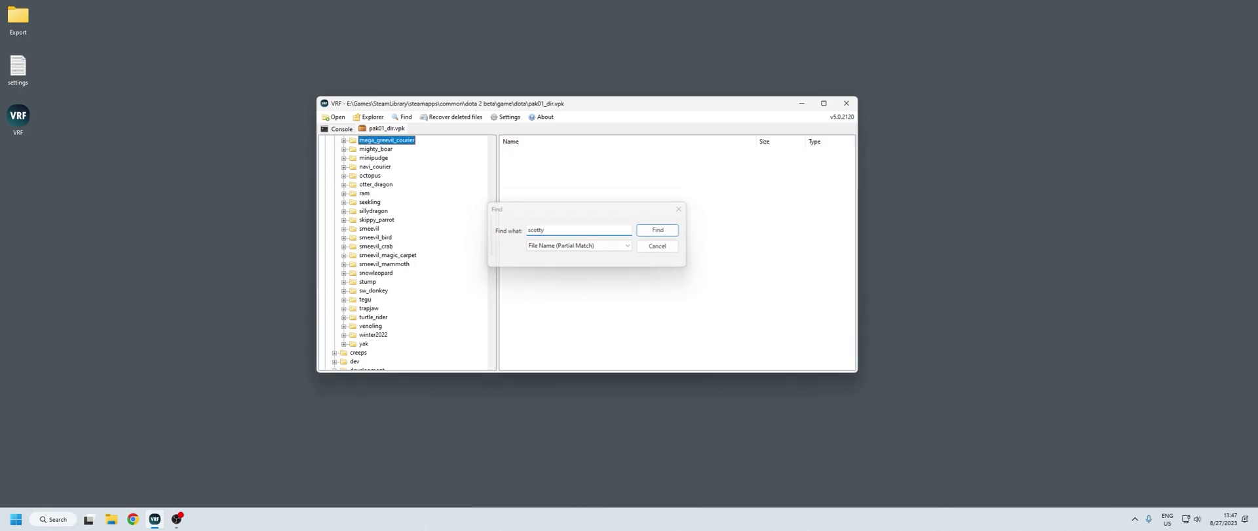
key("Return")
left_click(552, 162)
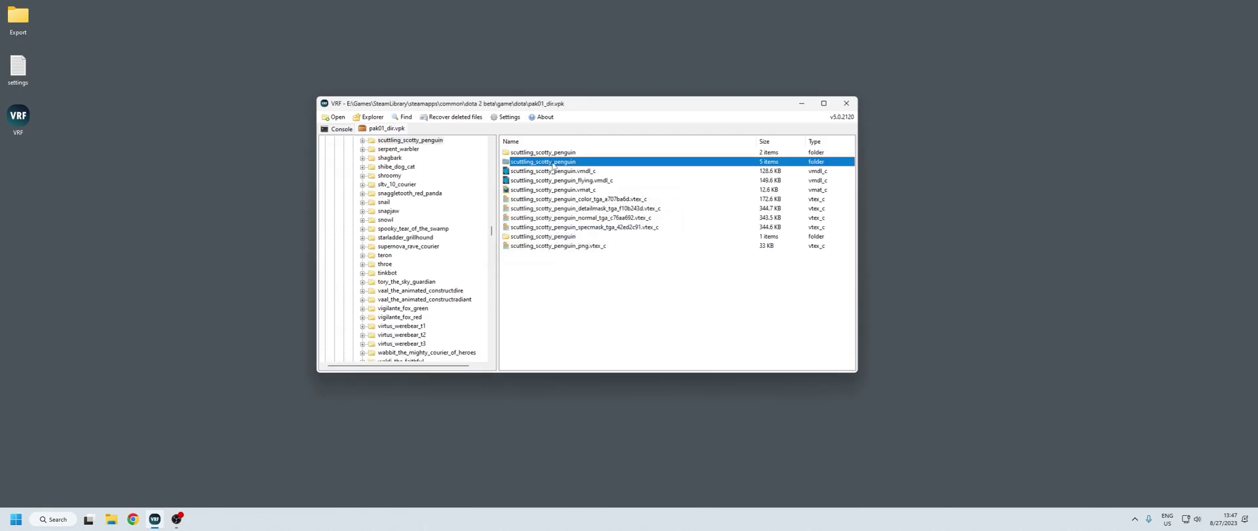
scroll(414, 249, "down", 6)
scroll(414, 249, "up", 10)
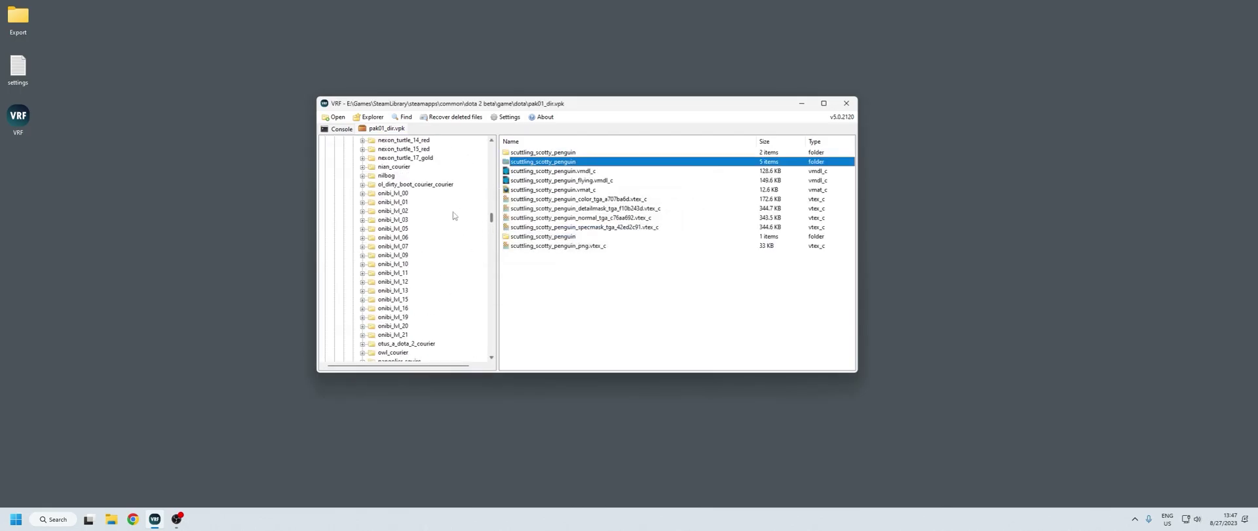
scroll(444, 216, "down", 9)
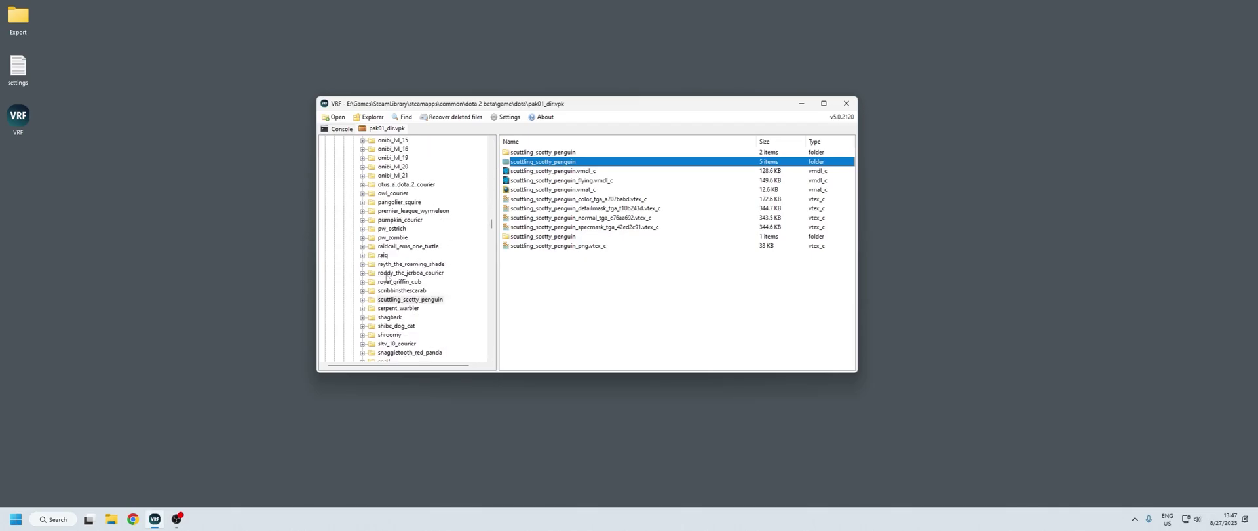
left_click(363, 299)
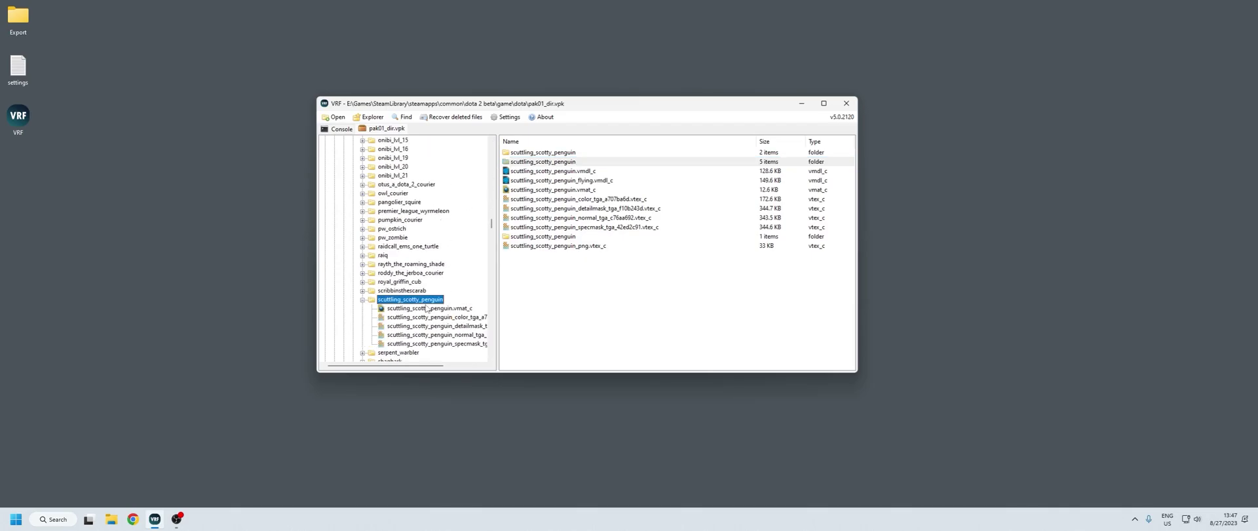
- Export scuttling_scotty_penguin.vmdl_c from its models folder as glTF into the Export folder on the desktop
left_click(552, 155)
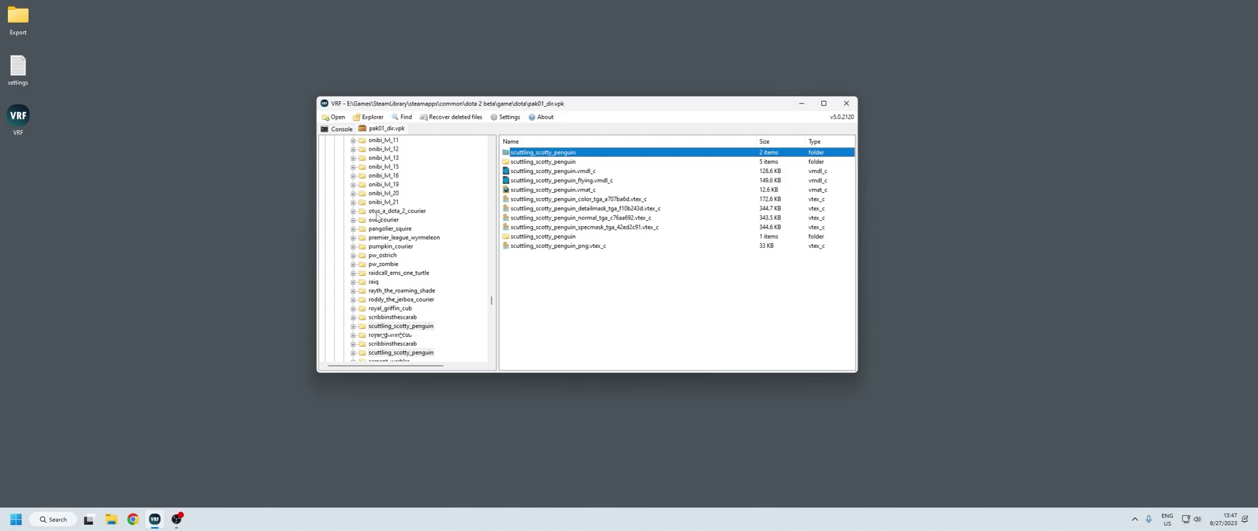
left_click(386, 246)
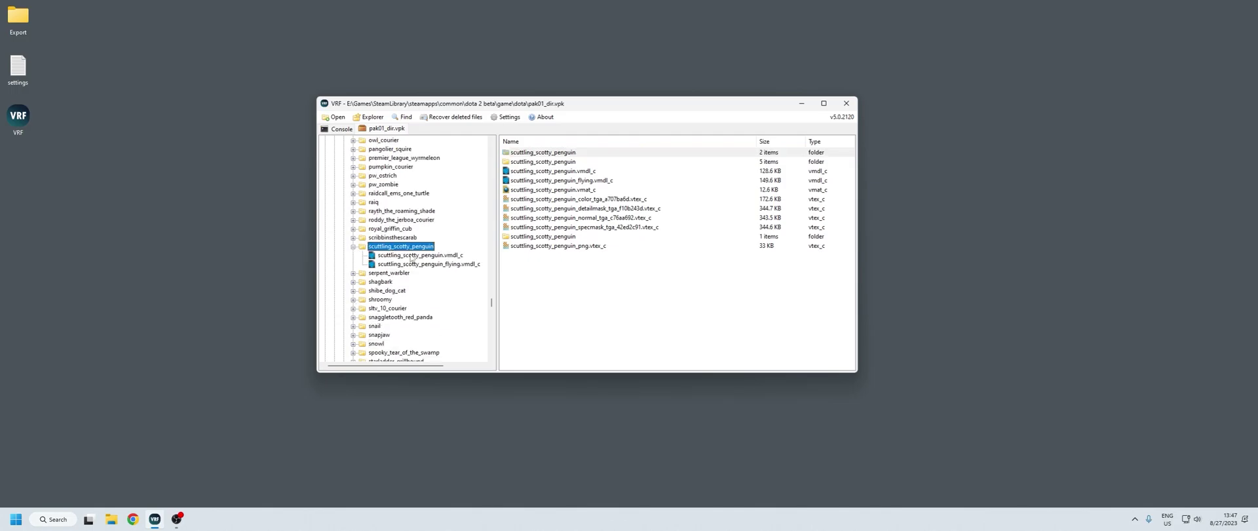
left_click(444, 265)
left_click(388, 256)
right_click(425, 258)
left_click(459, 270)
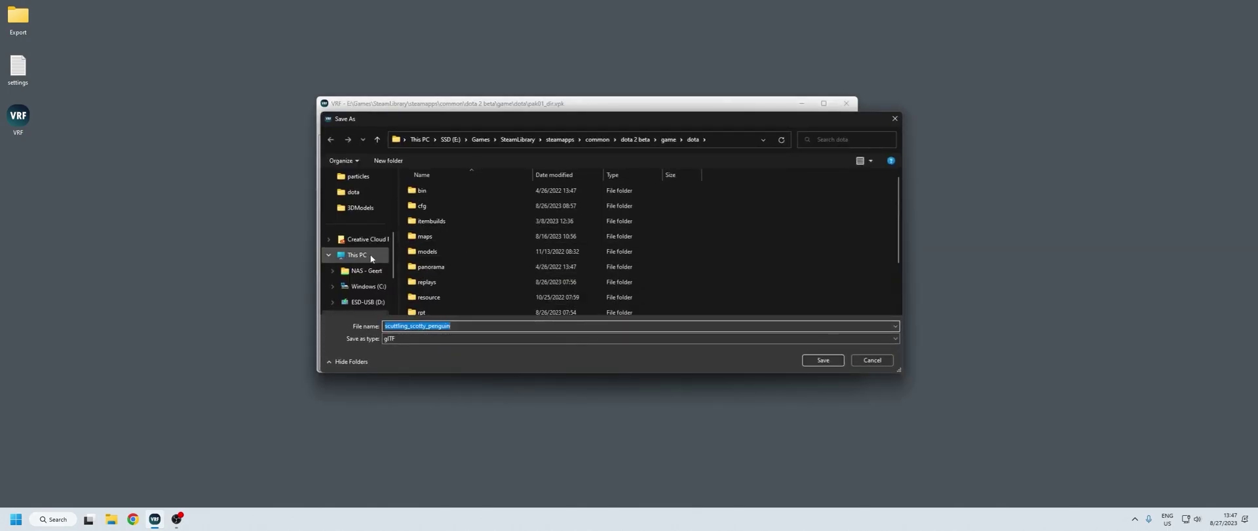
scroll(367, 216, "up", 5)
left_click(371, 209)
double_click(420, 193)
left_click(818, 360)
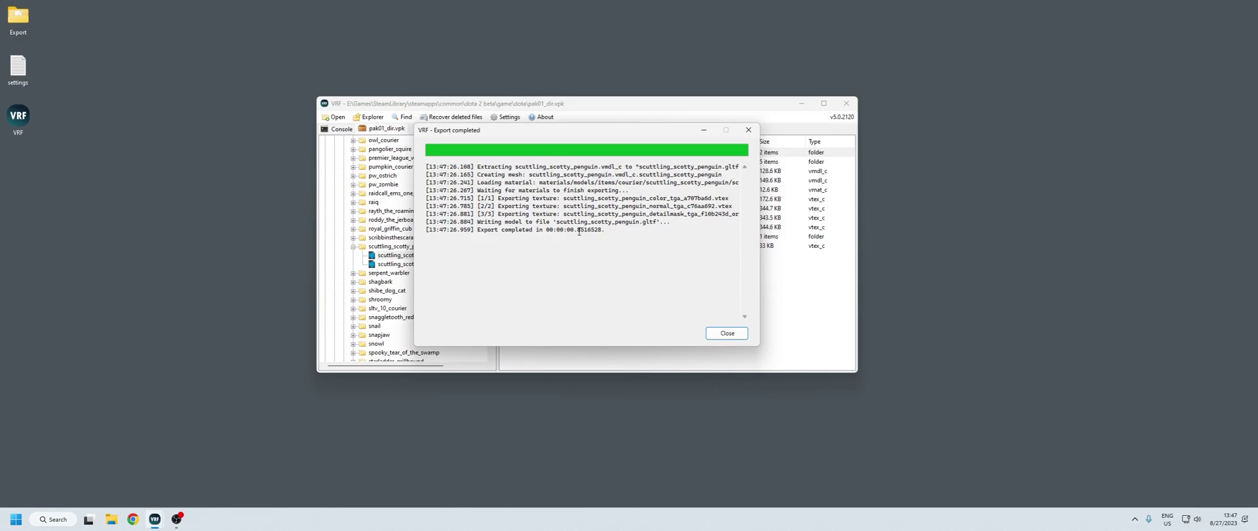
left_click(727, 333)
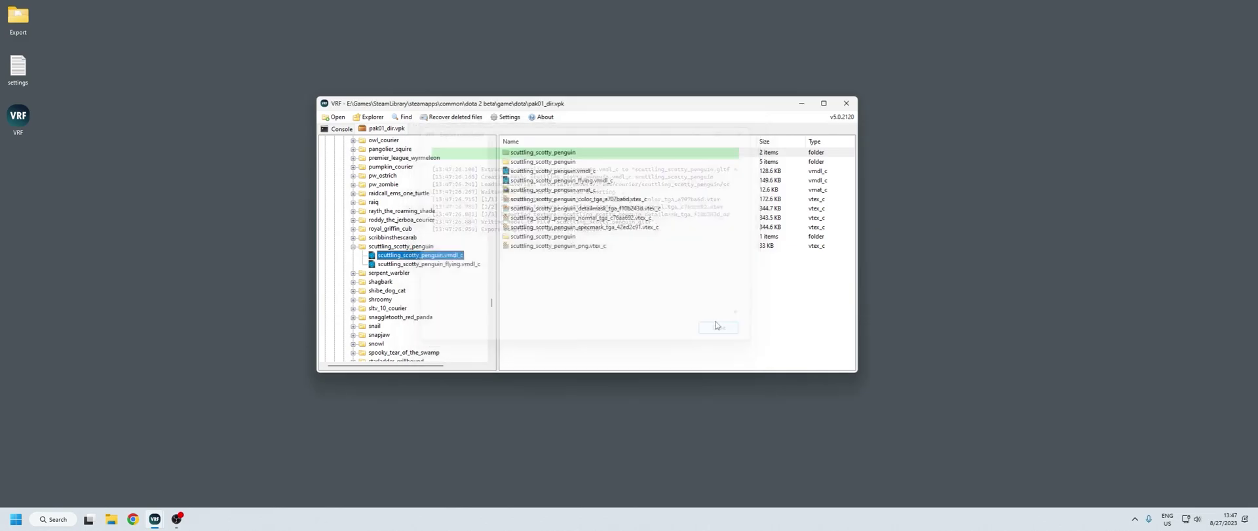
- Open the desktop's Export folder and review the exported penguin model, bin and texture files
double_click(21, 30)
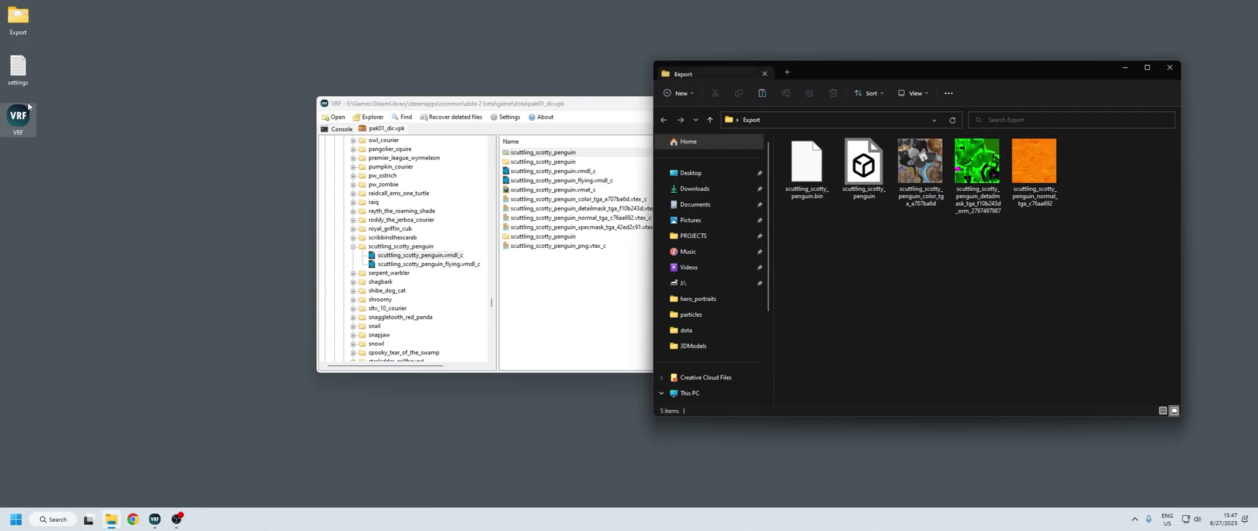
left_click_drag(918, 71, 484, 29)
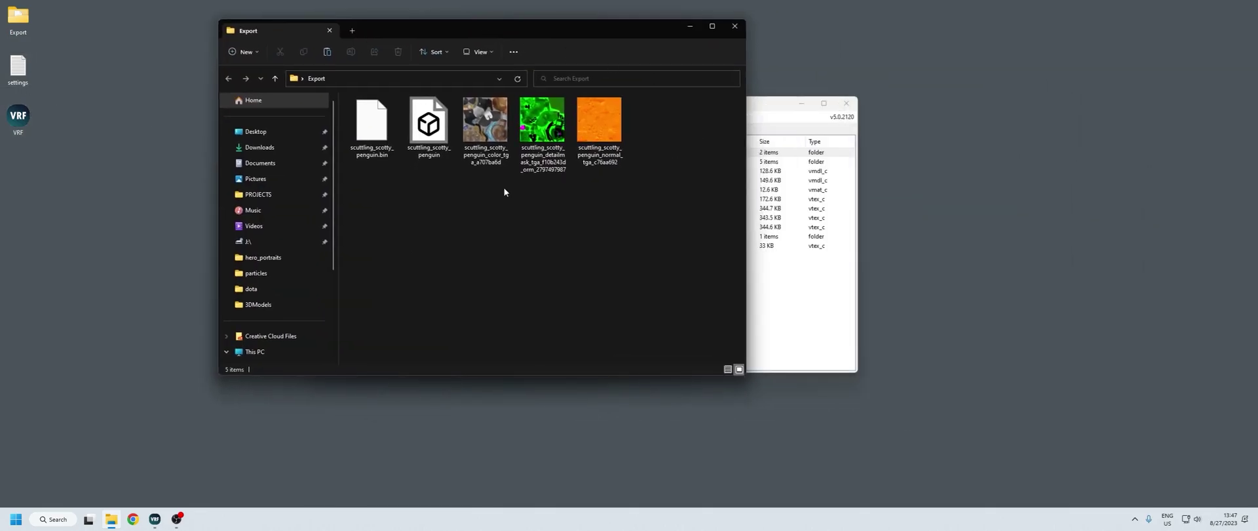
left_click(435, 137)
key("Left")
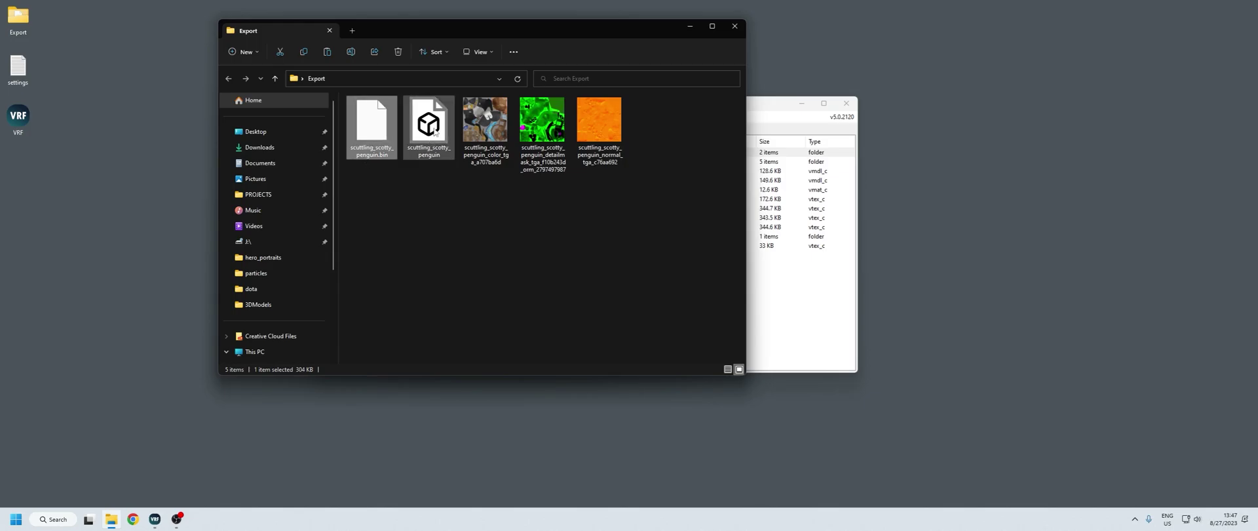
key("Right")
key("Right")
left_click_drag(722, 190, 645, 181)
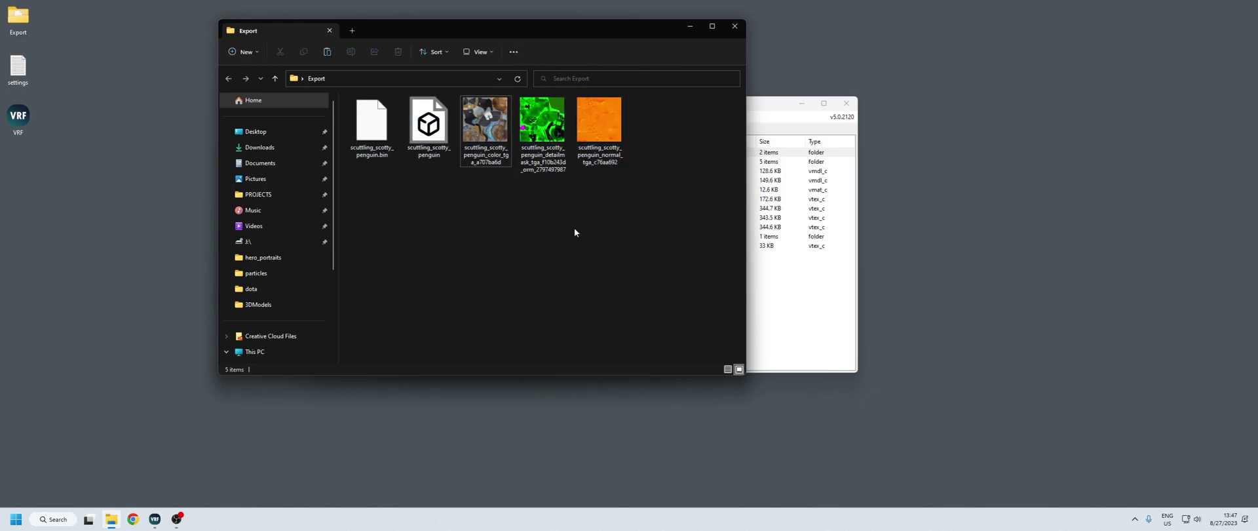
- Launch Blender with a new General file and delete the default cube
key("super")
type("ble")
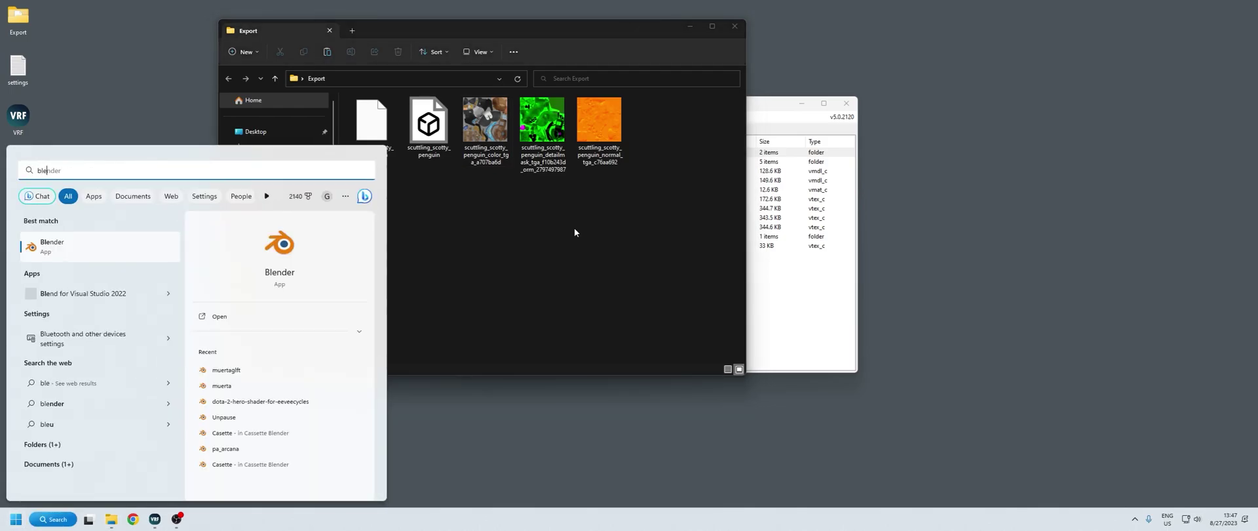
key("Return")
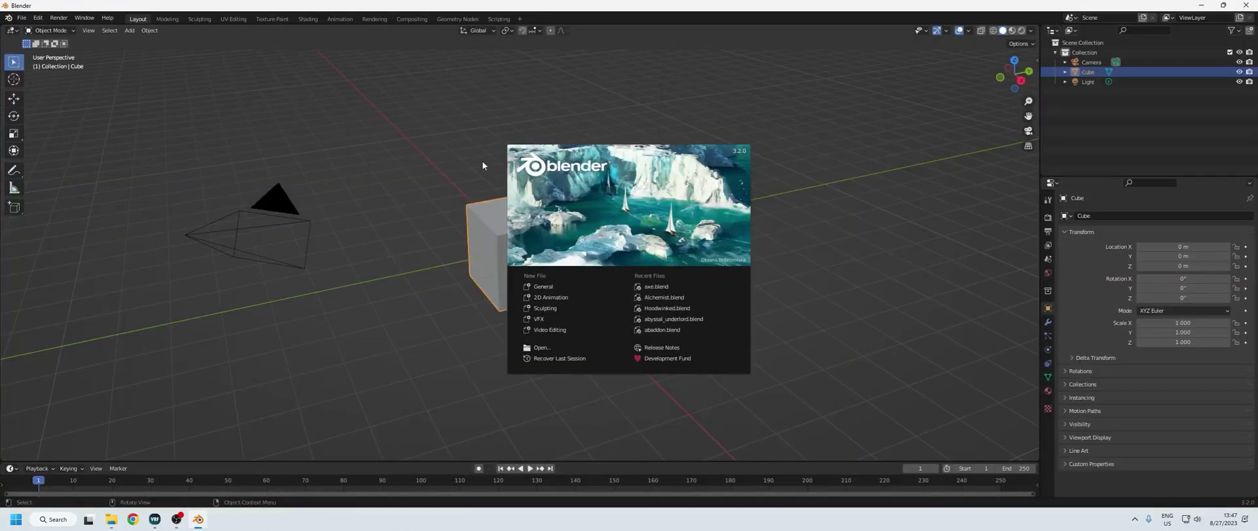
left_click(568, 287)
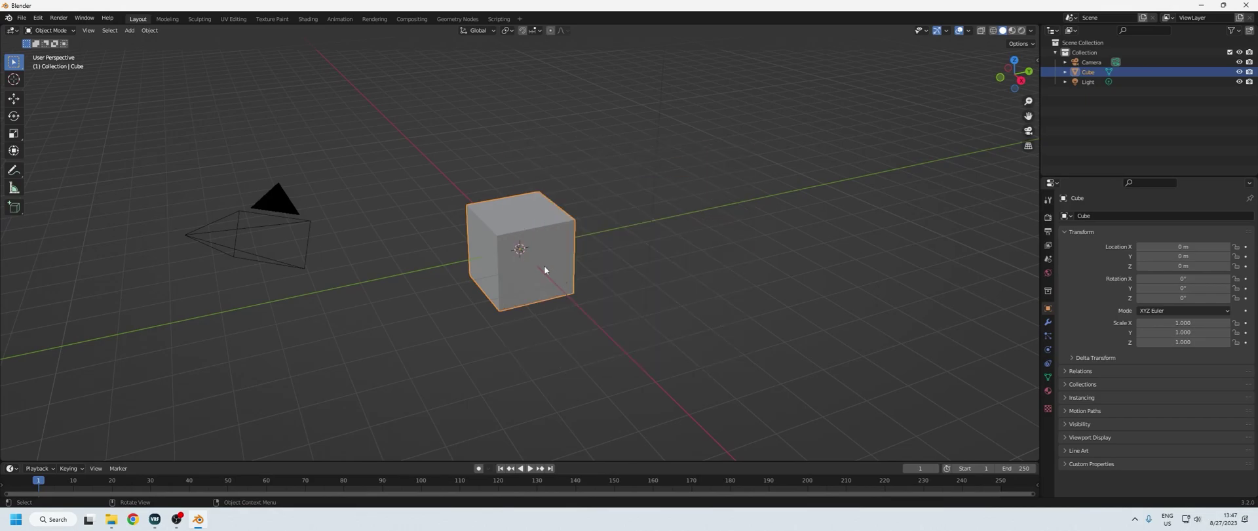
key("Delete")
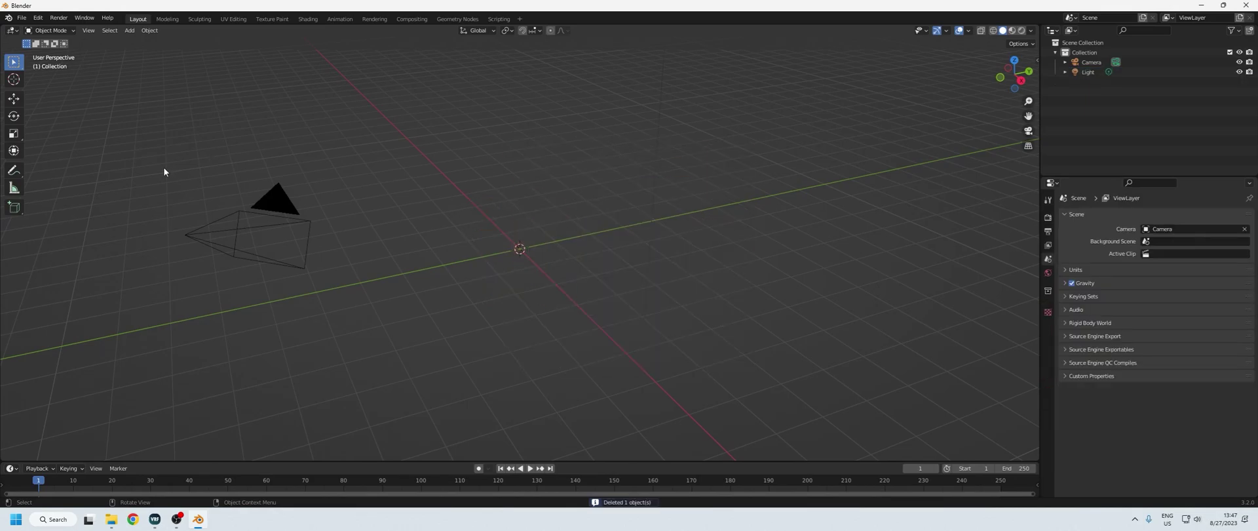
- Import the scuttling_scotty_penguin glTF 2.0 file from the desktop's Export folder
left_click(23, 18)
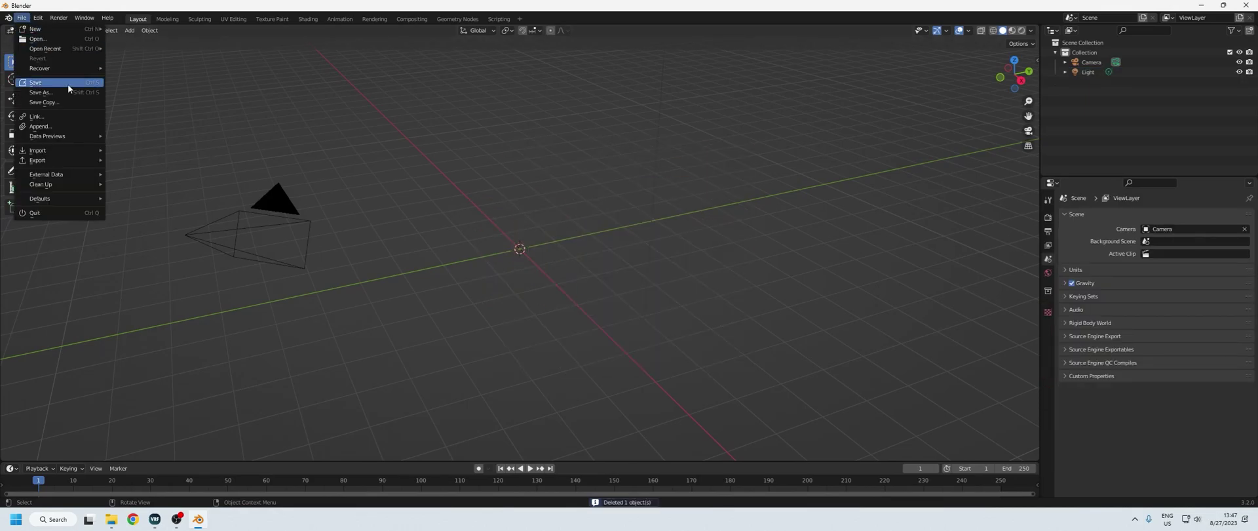
mouse_move(76, 148)
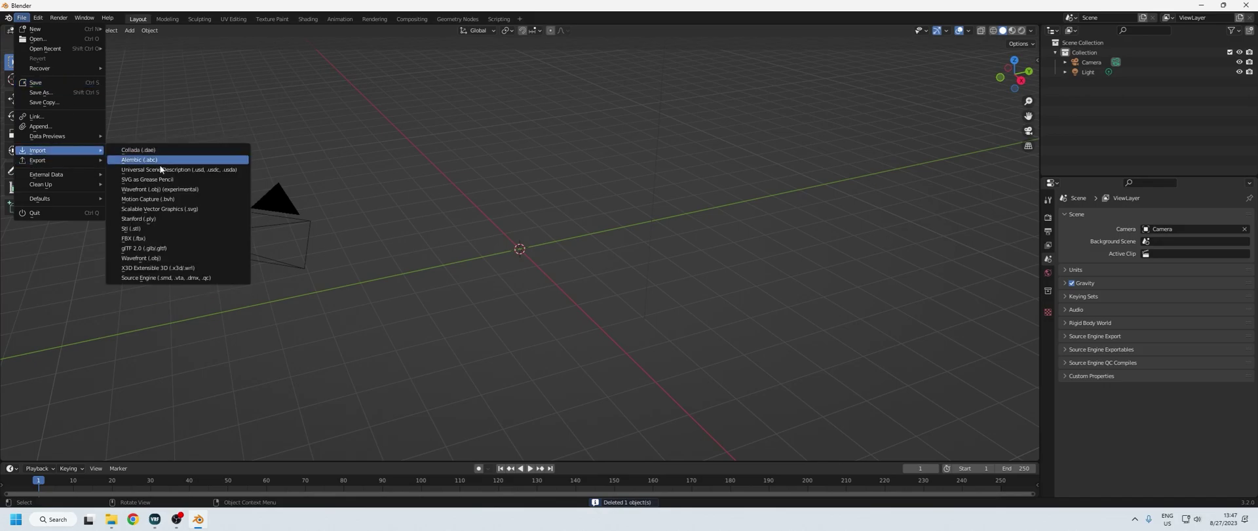
left_click(160, 247)
left_click(401, 249)
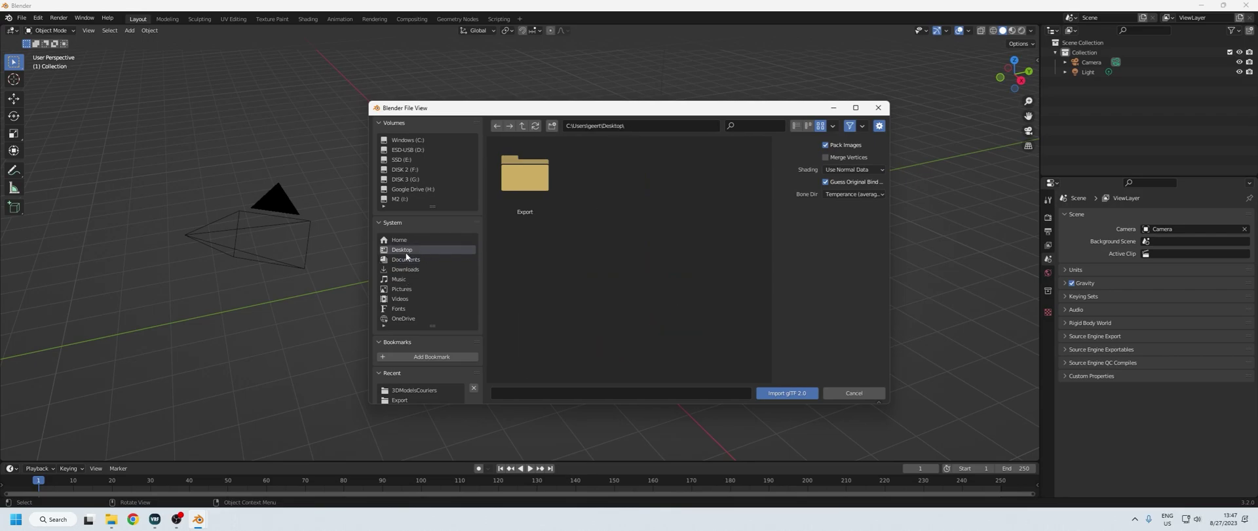
double_click(534, 175)
double_click(532, 174)
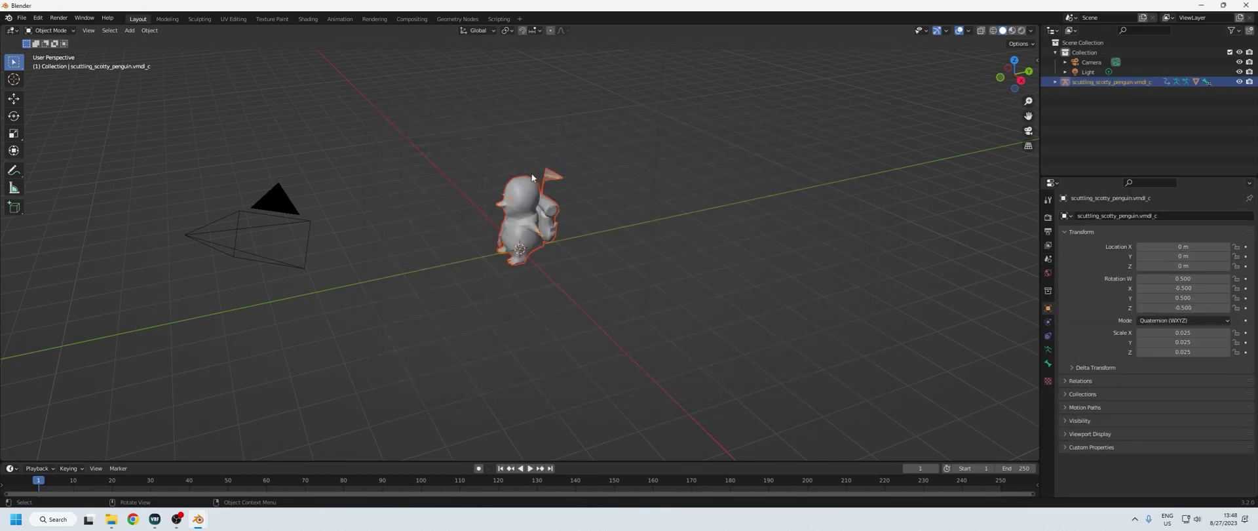
- Display the penguin in Material Preview shading and examine its textures from the front
middle_click_drag(346, 213, 963, 131)
key("z")
mouse_move(615, 272)
middle_mouse_down()
mouse_move(679, 191)
mouse_move(613, 207)
mouse_move(615, 196)
middle_mouse_up()
middle_click_drag(522, 202, 386, 52)
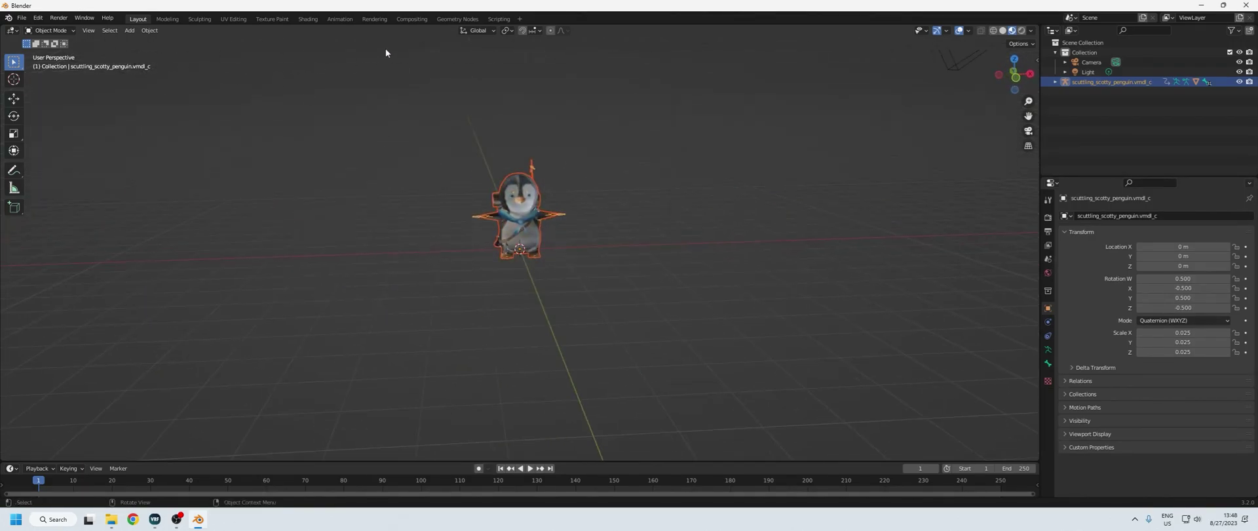
middle_click_drag(621, 185, 489, 204)
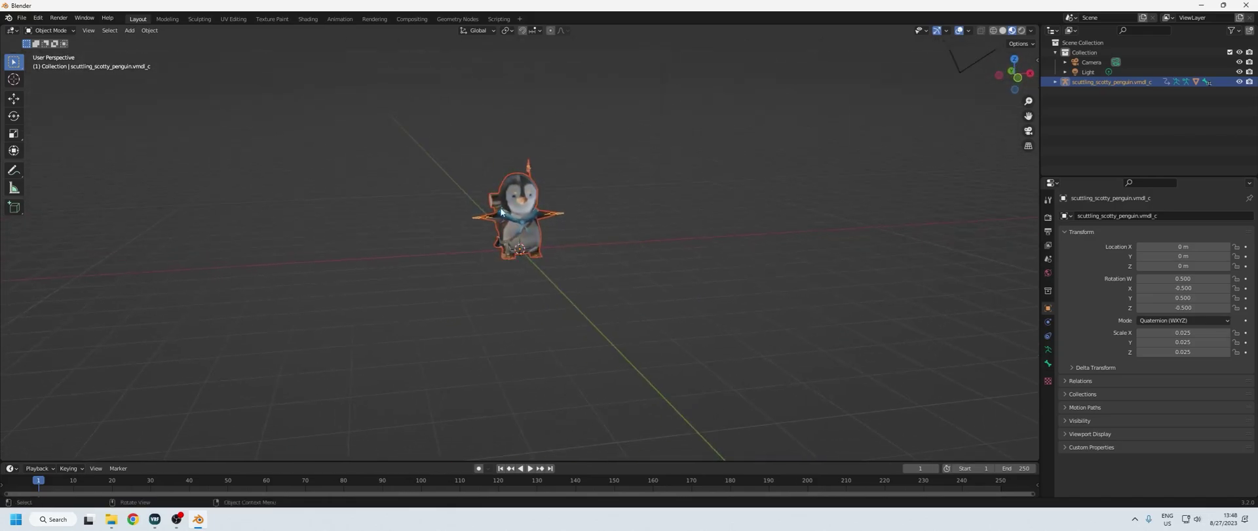
- In the Shading workspace, set the Specular value of the penguin material's Principled BSDF to 0
left_click(307, 19)
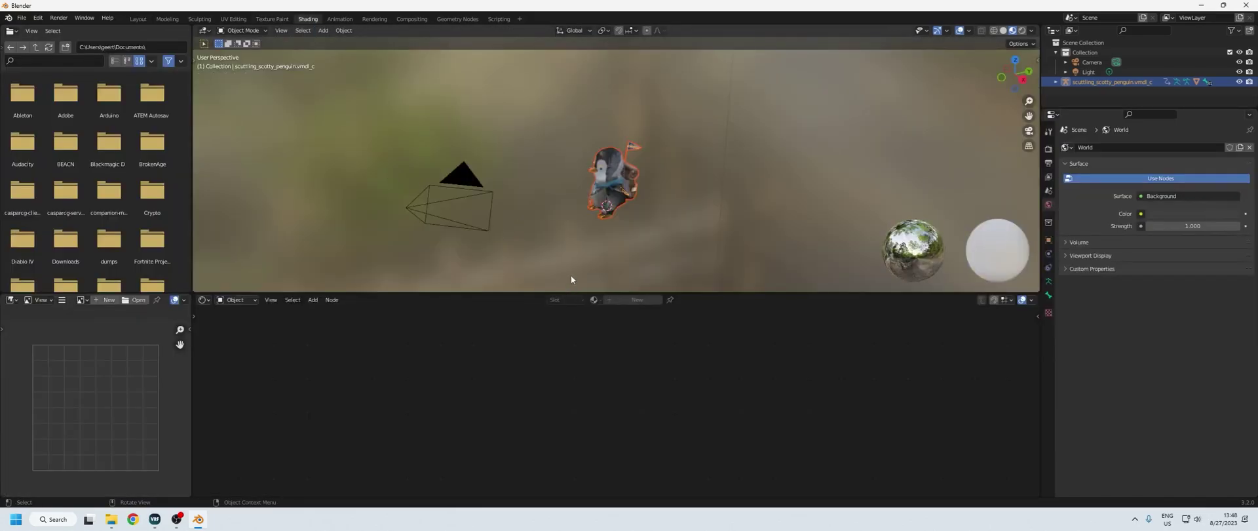
left_click(613, 184)
middle_click_drag(452, 373, 483, 337)
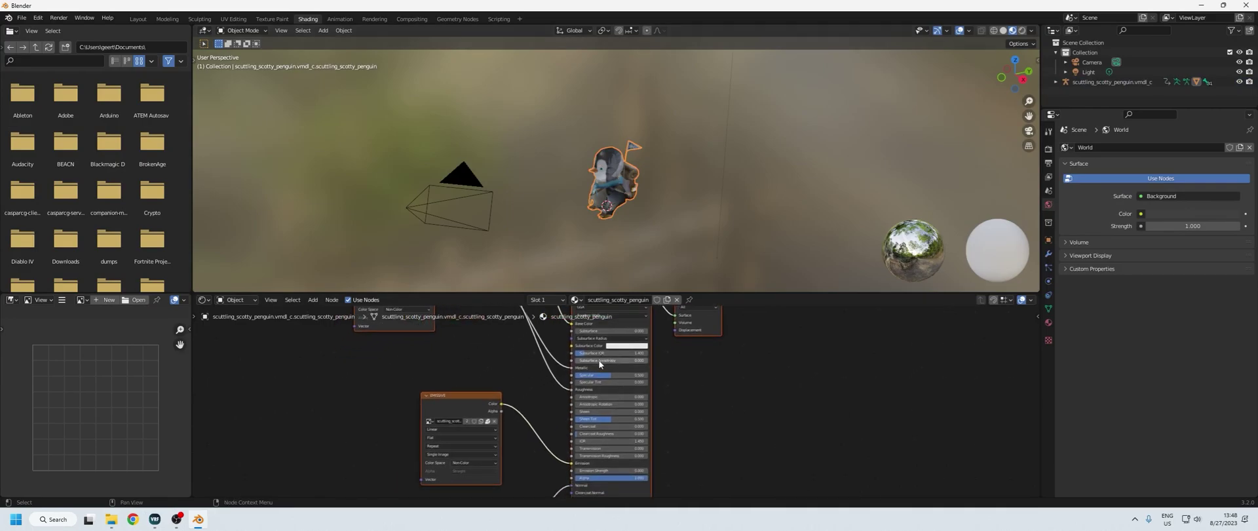
left_click_drag(510, 293, 513, 191)
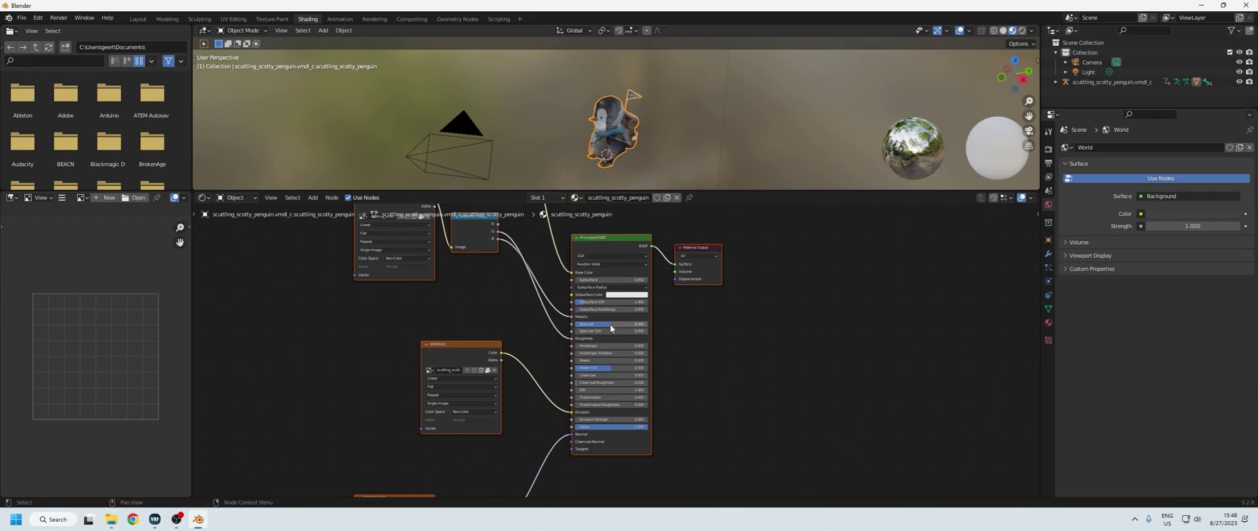
left_click_drag(609, 324, 576, 324)
left_click(395, 323)
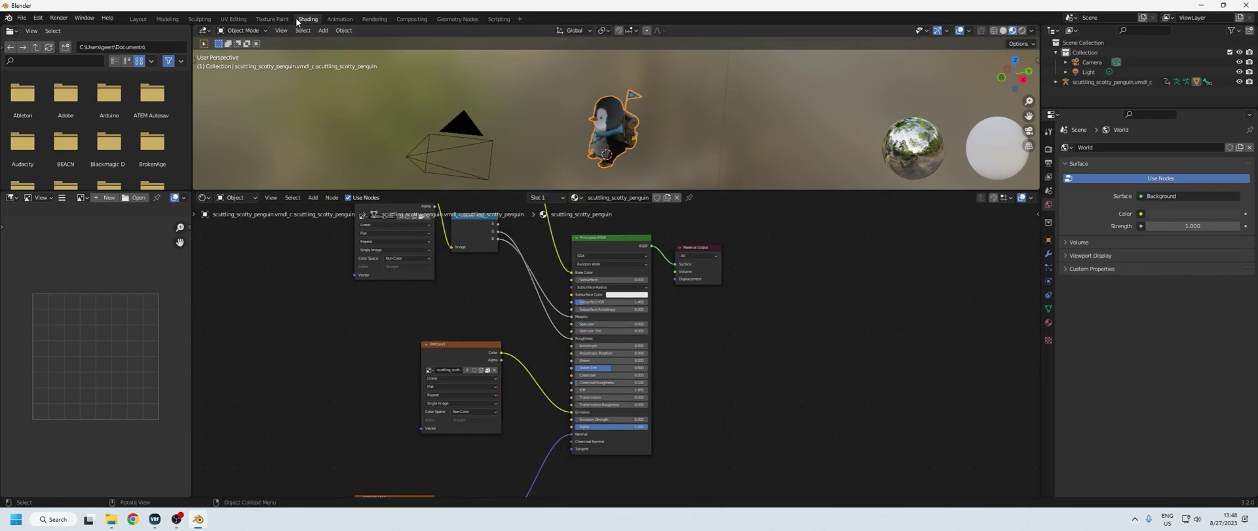
- Return to the Layout workspace, view the penguin from the front and enlarge the timeline area
left_click(138, 19)
middle_click_drag(431, 240, 824, 181)
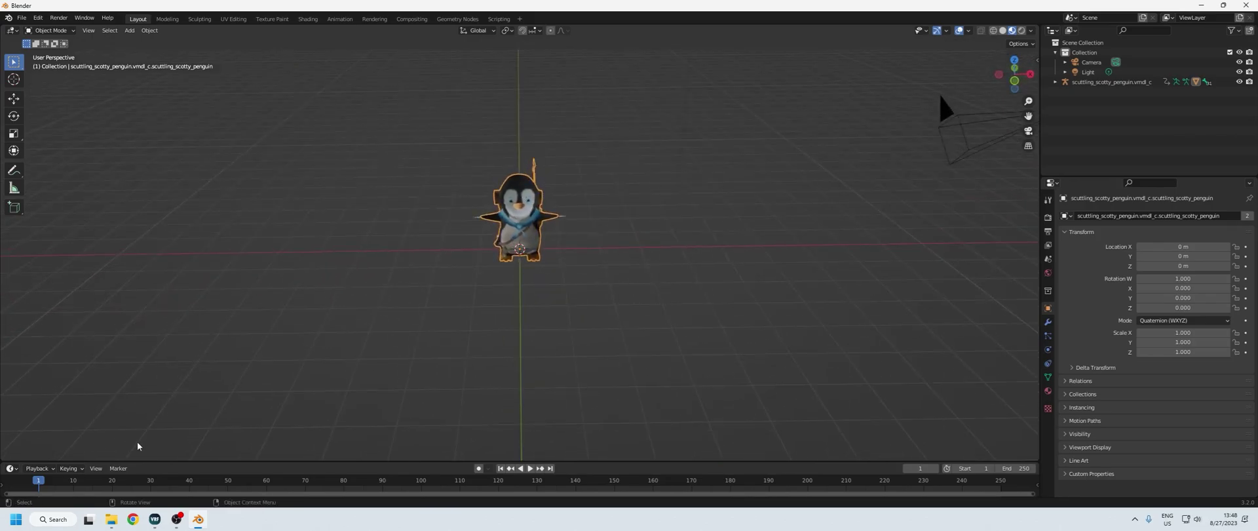
left_click_drag(180, 461, 180, 340)
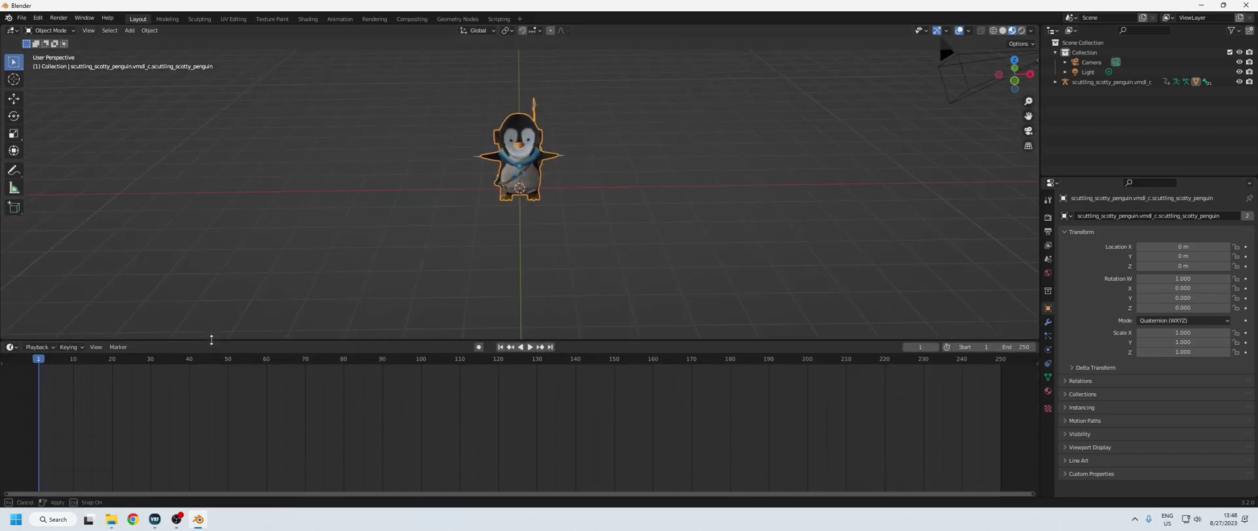
- Expand the penguin armature's animation data and NLA tracks in the outliner, and select the bindPose track
left_click(1055, 81)
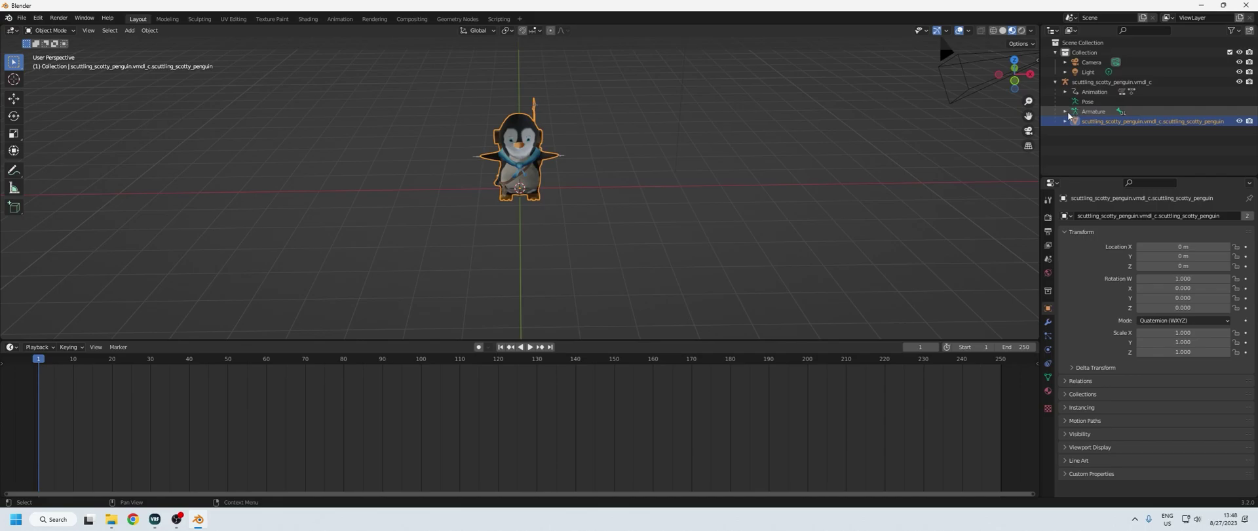
left_click(1065, 91)
left_click(1075, 111)
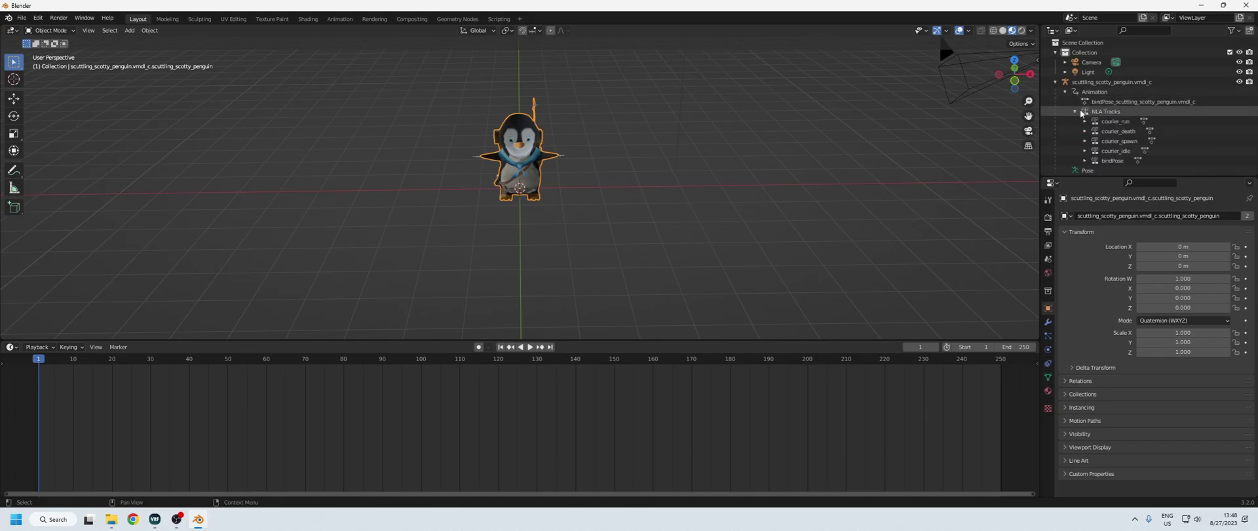
left_click(1107, 160)
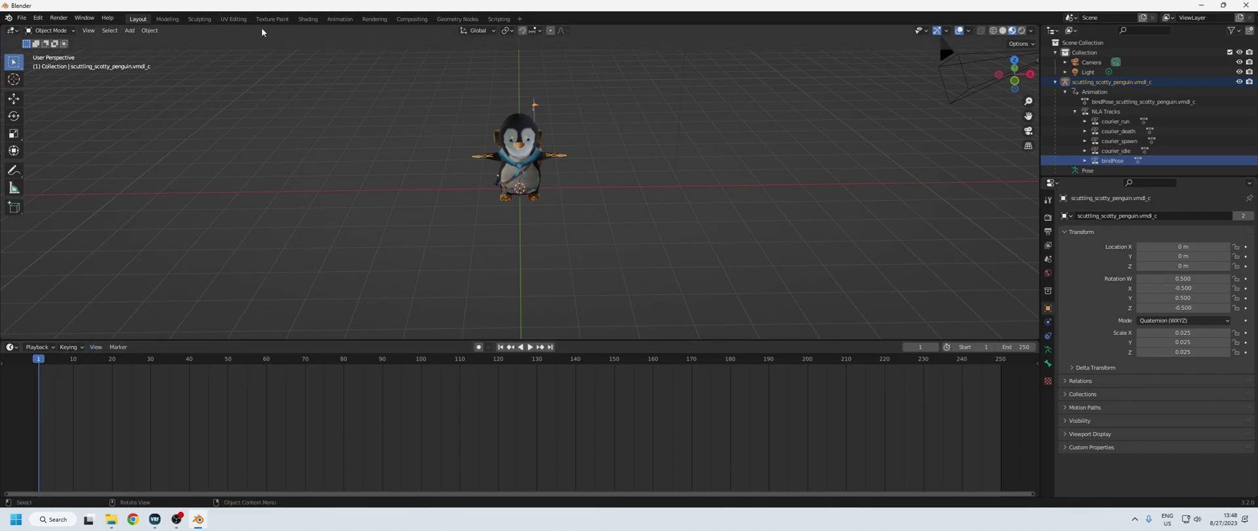
- In the Animation workspace, switch the Dope Sheet to Action Editor and assign the courier_run_scuttling_scotty_penguin action to the armature
left_click(339, 19)
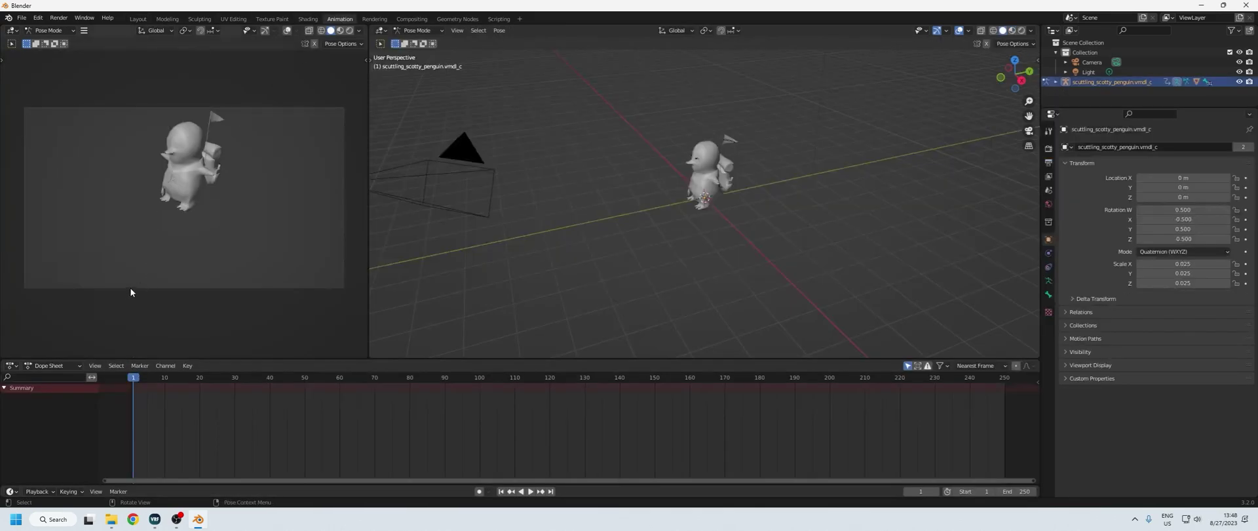
left_click(56, 365)
left_click(60, 389)
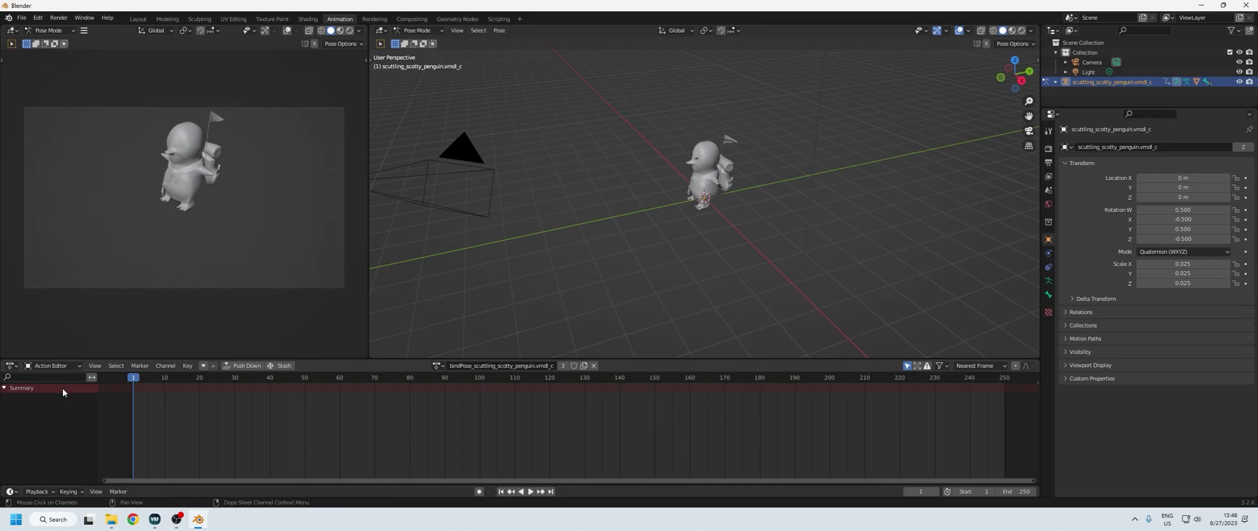
left_click(437, 366)
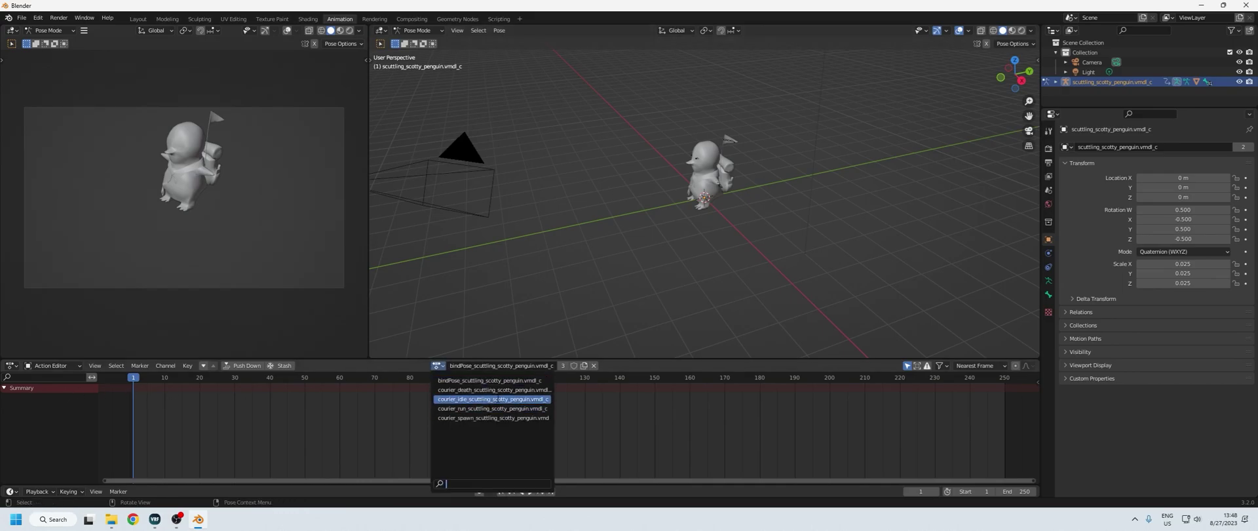
left_click(497, 410)
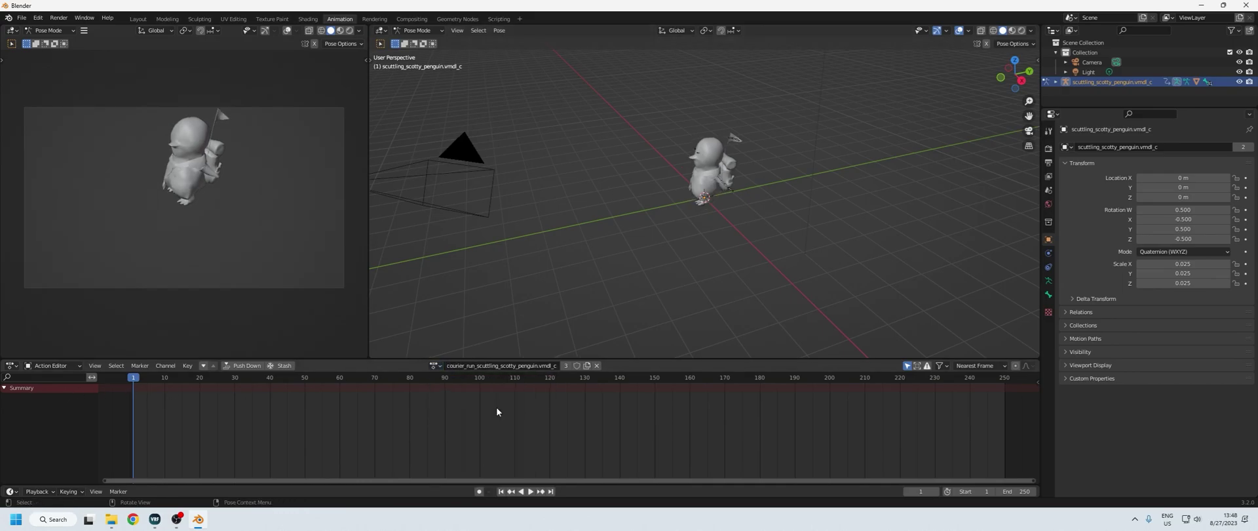
- Show the penguin in Material Preview shading from the front and play back its courier_run animation
left_click(1012, 31)
middle_click_drag(607, 202, 682, 204)
key("space")
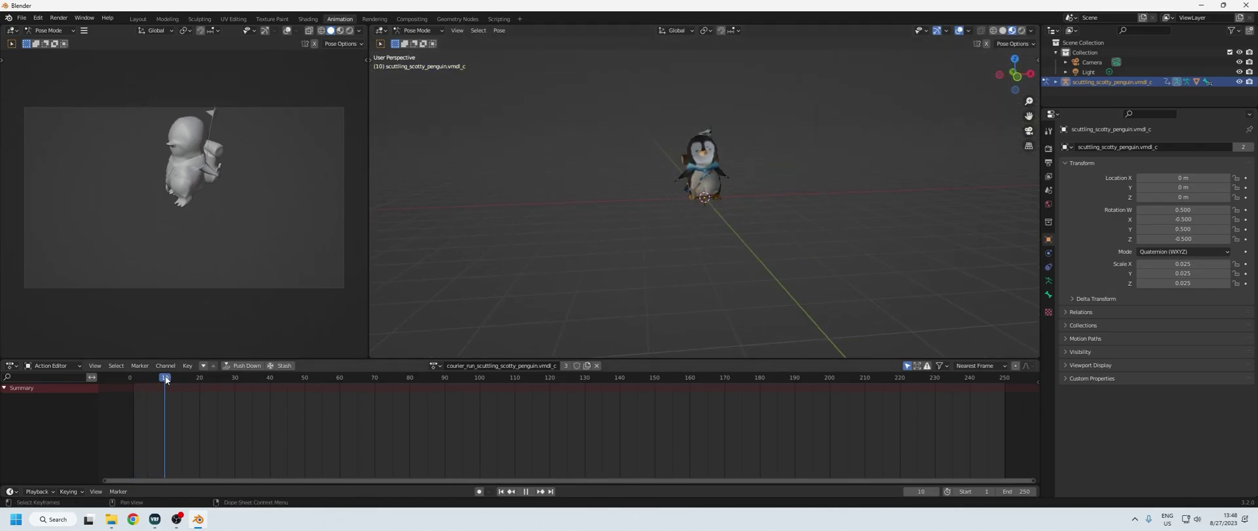
key("space")
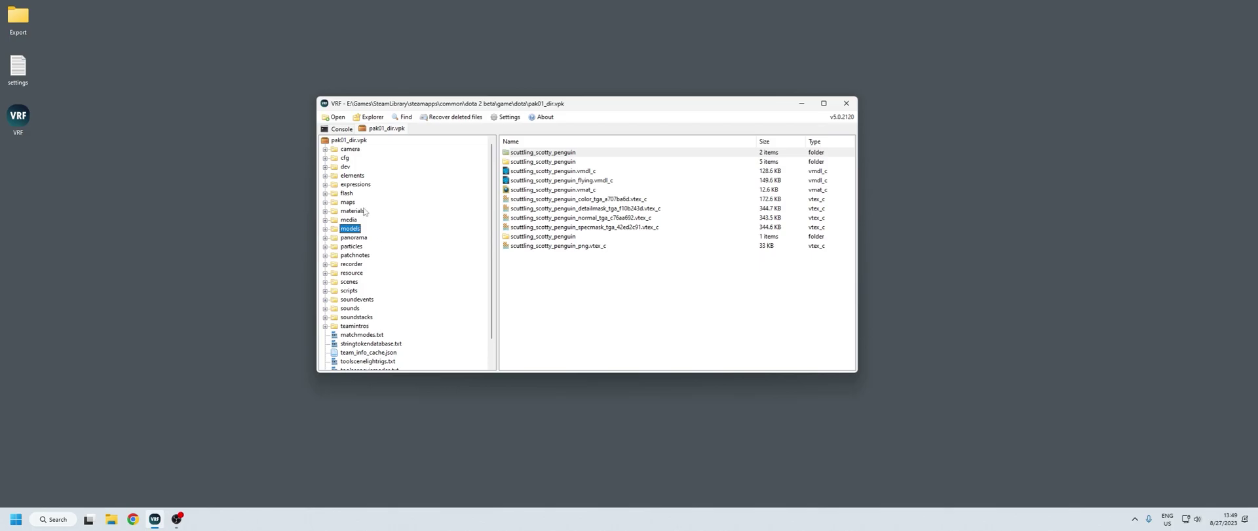
- Expand the models folder and its heroes subfolder in the pak01_dir.vpk tree, and look through the hero folders
left_click(325, 229)
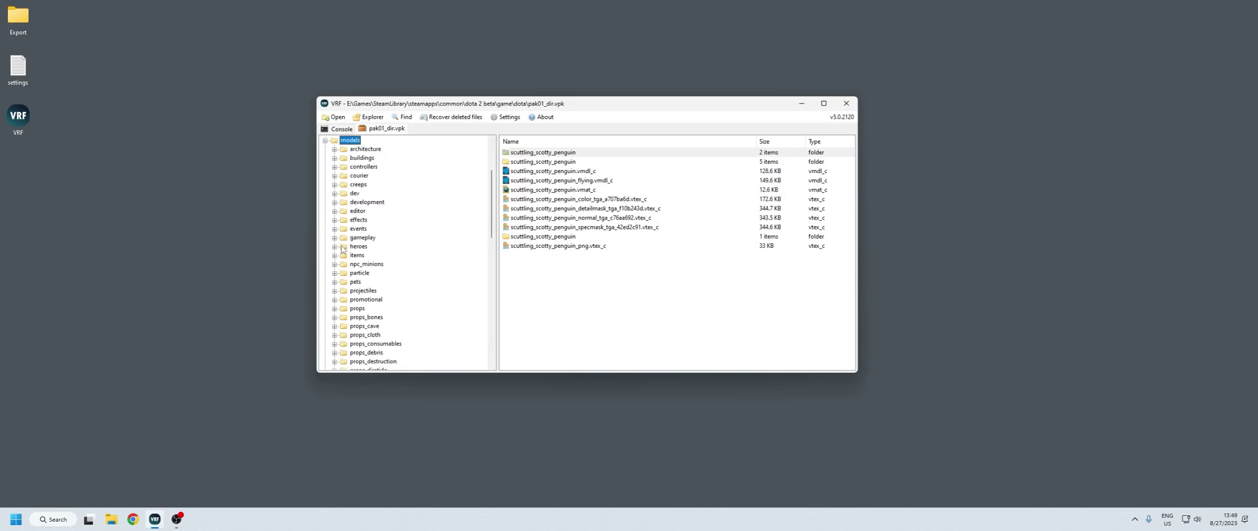
left_click(335, 246)
scroll(411, 190, "down", 20)
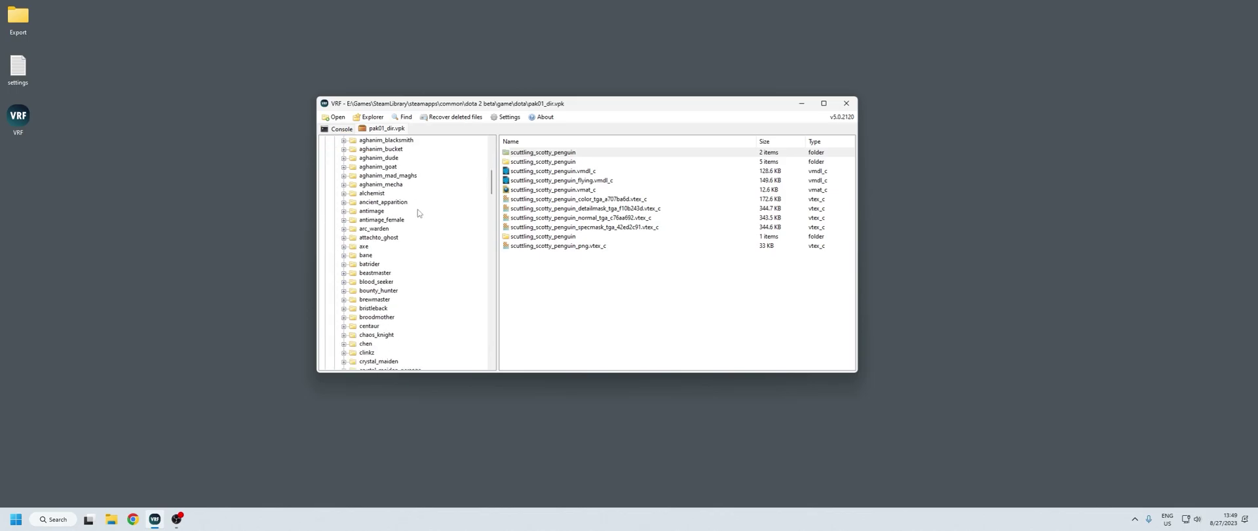
scroll(393, 209, "down", 6)
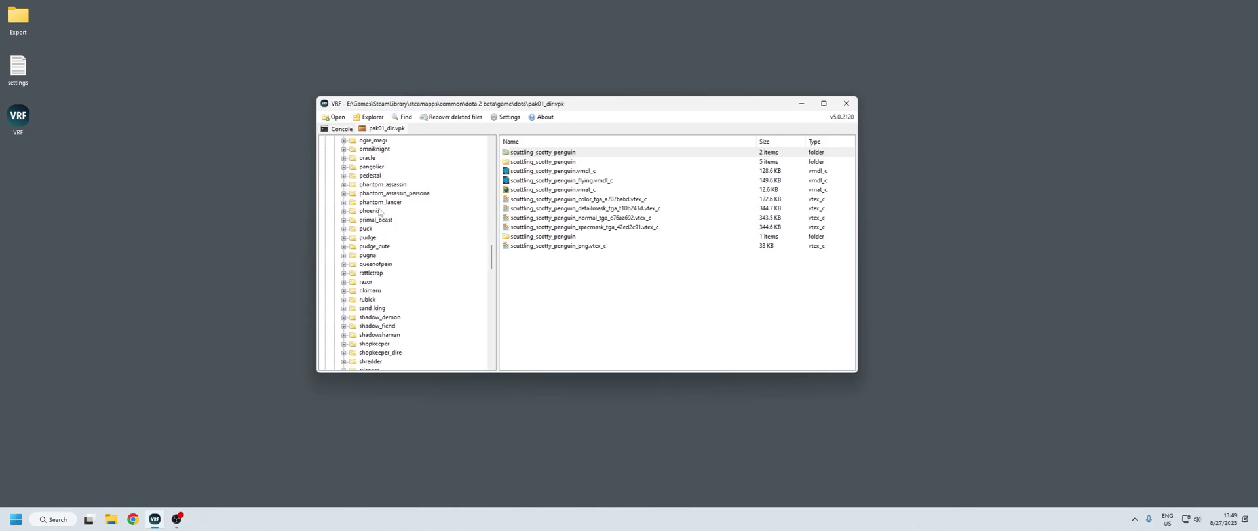
scroll(386, 198, "up", 19)
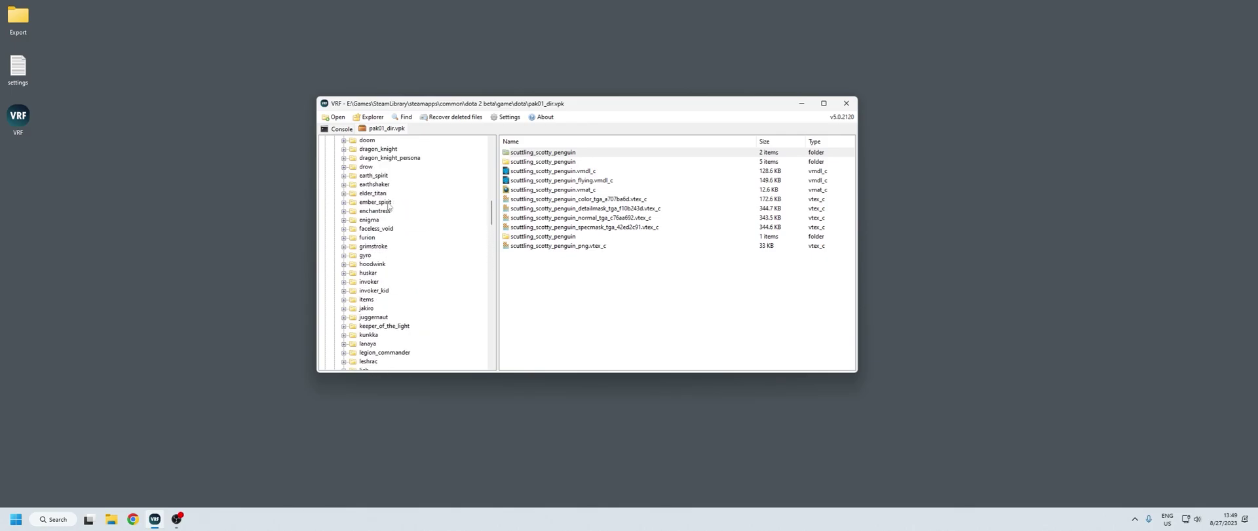
scroll(388, 203, "up", 3)
scroll(389, 207, "down", 5)
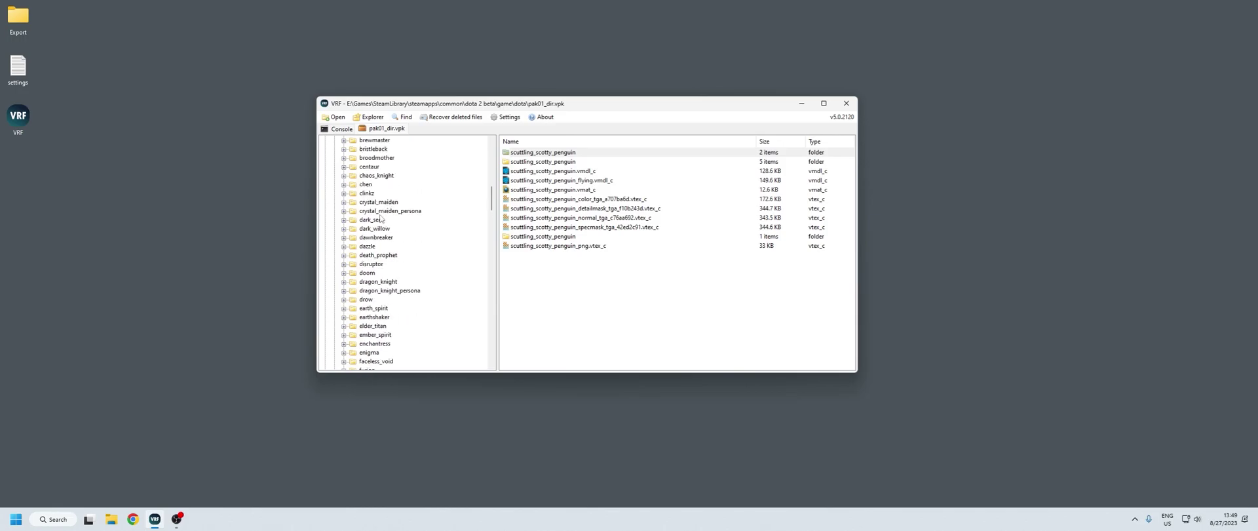
left_click(367, 308)
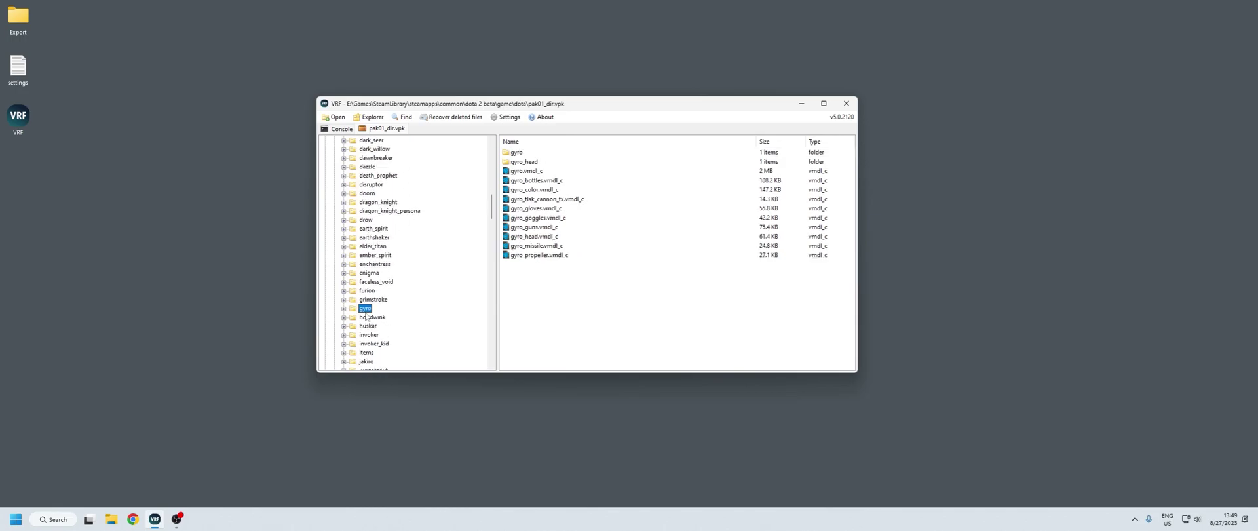
double_click(374, 312)
left_click(379, 129)
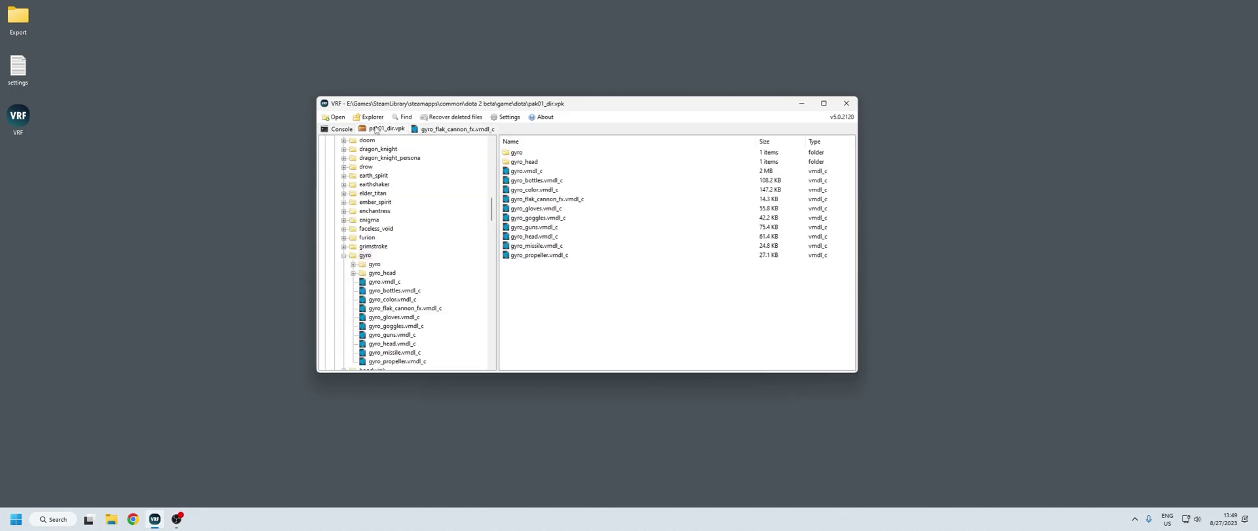
left_click(343, 256)
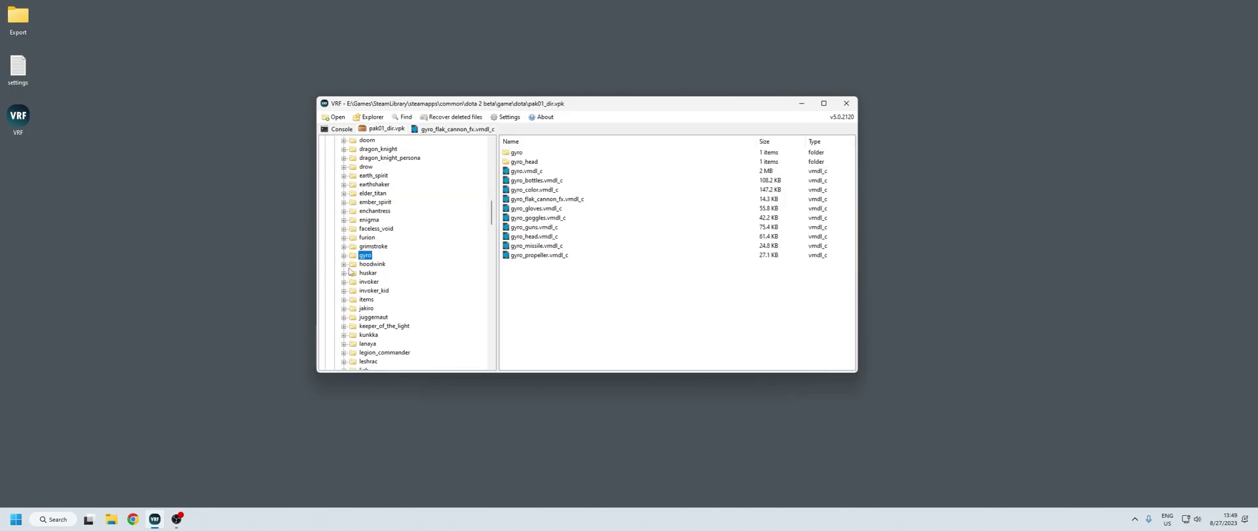
- Expand the hoodwink hero folder and look over the model files it contains
left_click(344, 264)
left_click(392, 272)
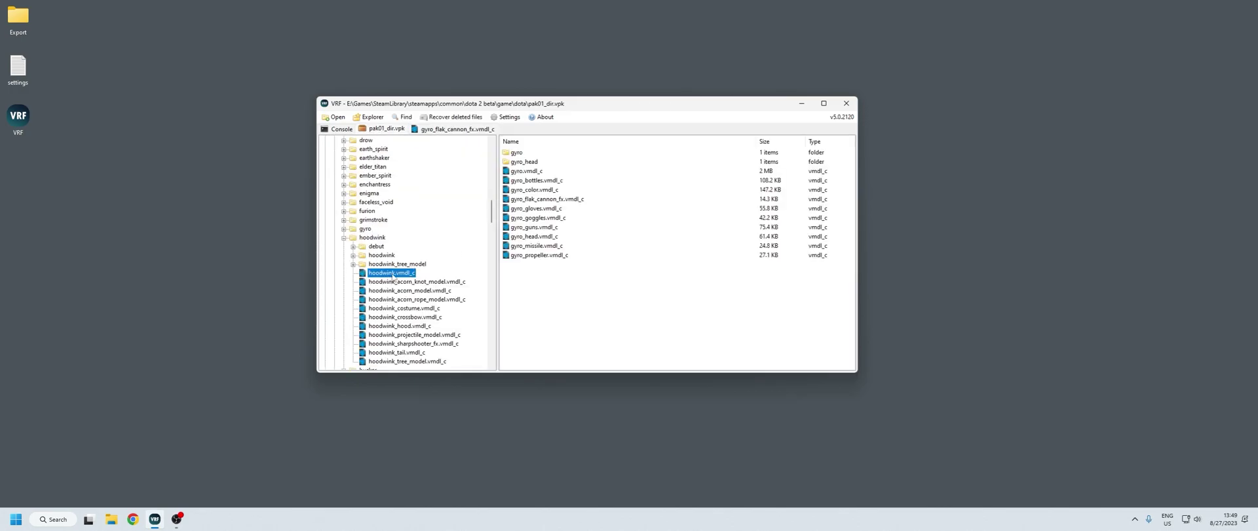
scroll(381, 279, "down", 3)
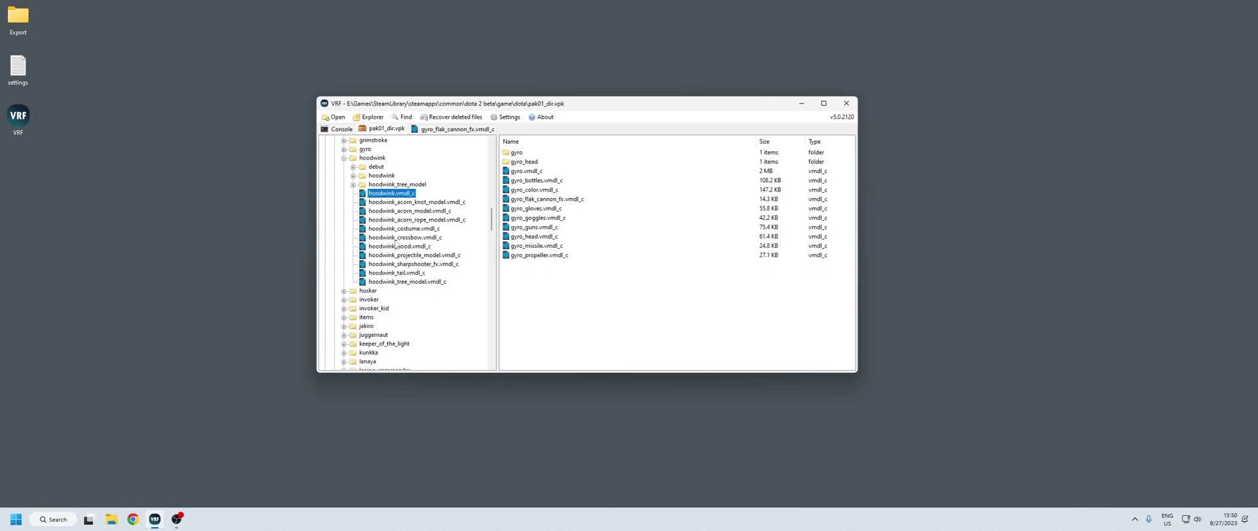
left_click(403, 202)
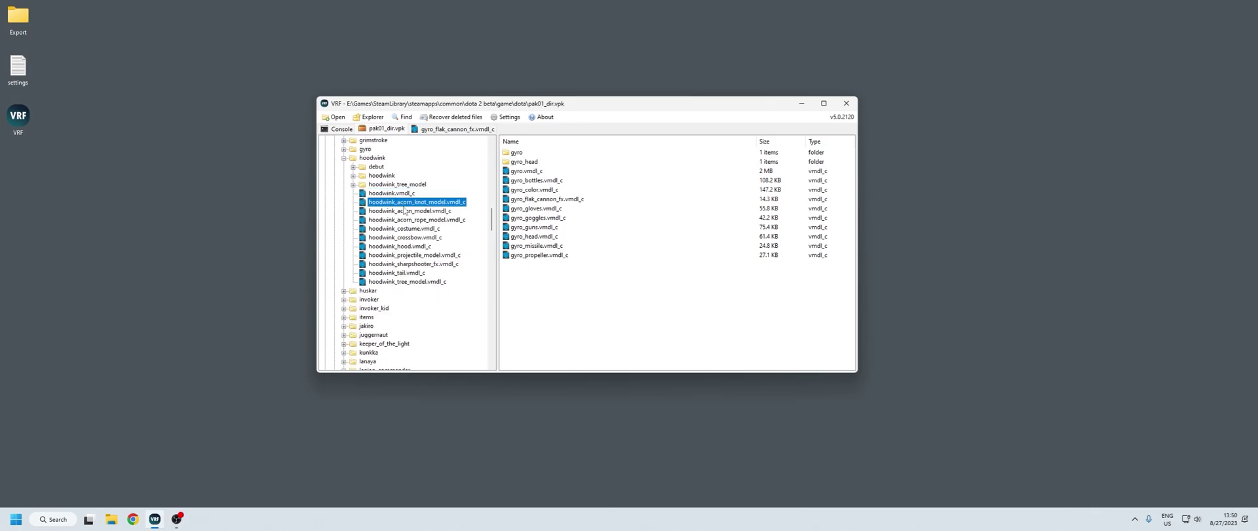
left_click(404, 228)
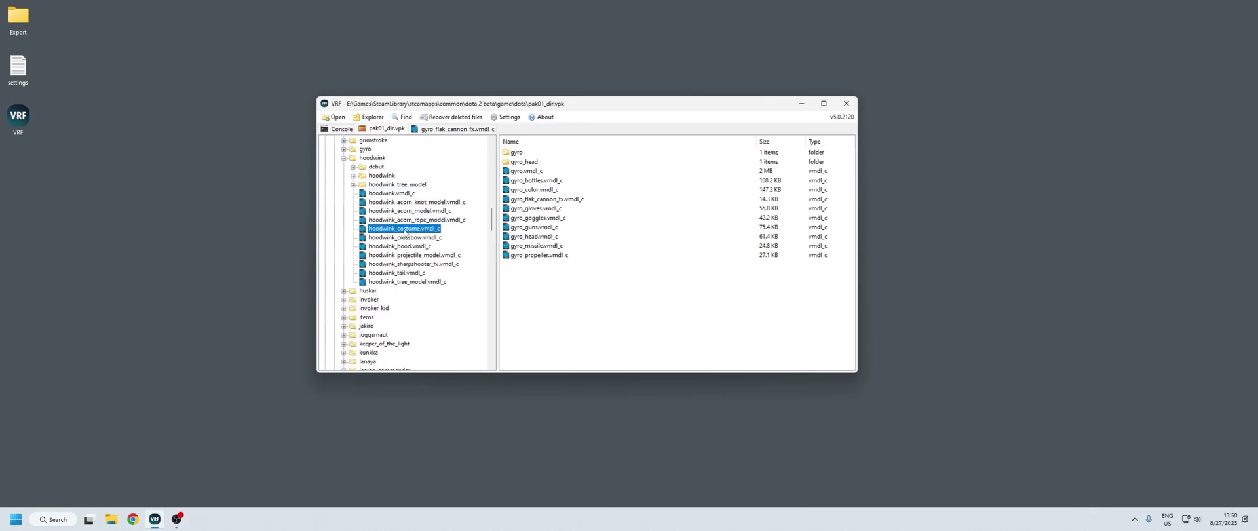
- Export hoodwink.vmdl_c as a glTF file named hoodwink into the desktop's Export folder
right_click(391, 194)
left_click(433, 212)
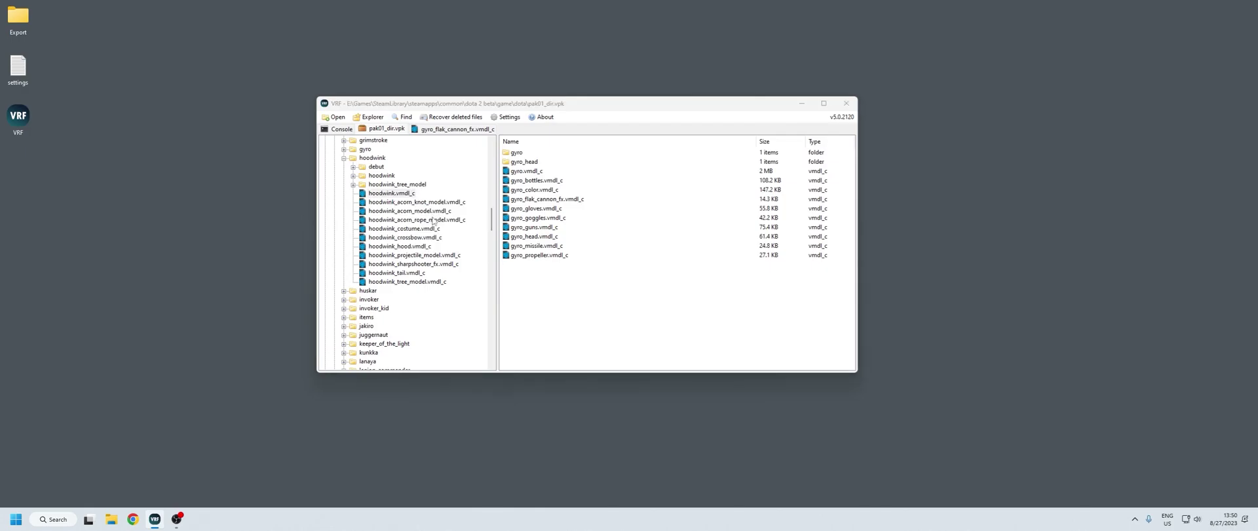
left_click(815, 360)
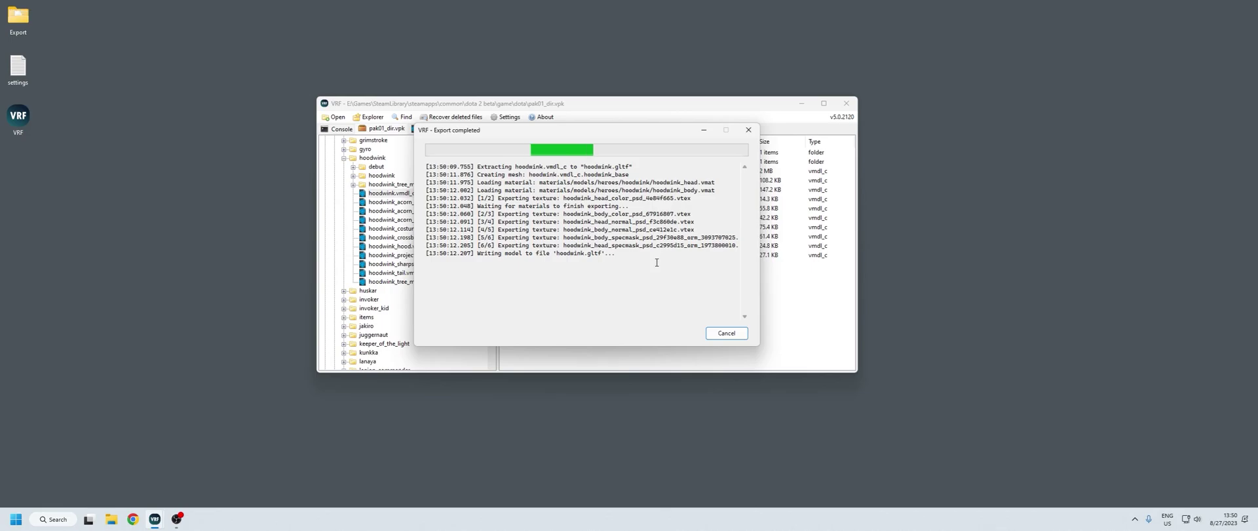
left_click(726, 332)
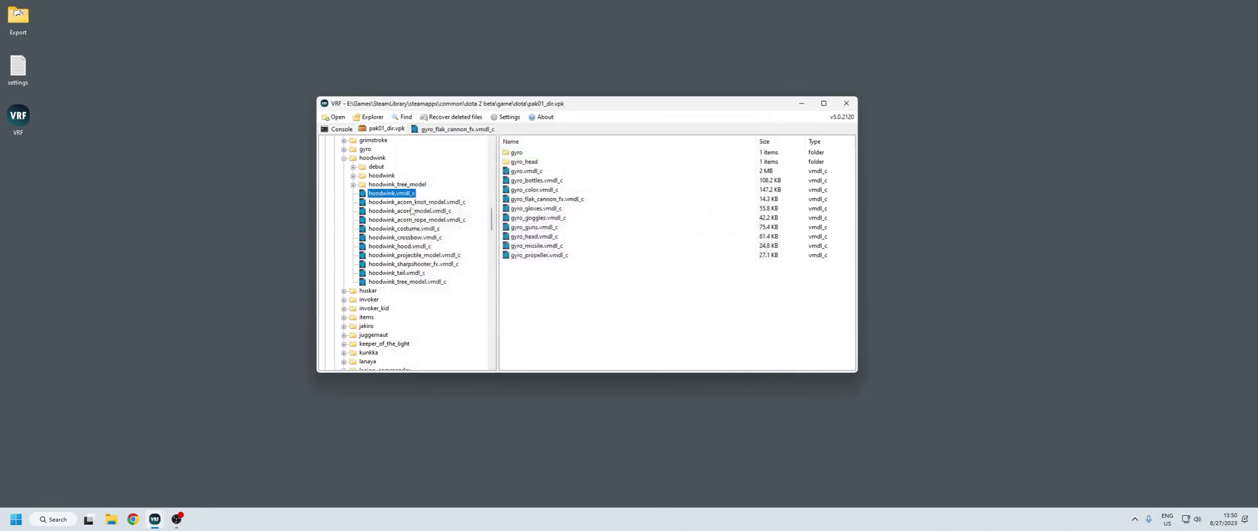
- Export hoodwink_acorn_knot_model.vmdl_c as a glTF file into the desktop's Export folder under its default name
right_click(413, 201)
left_click(436, 222)
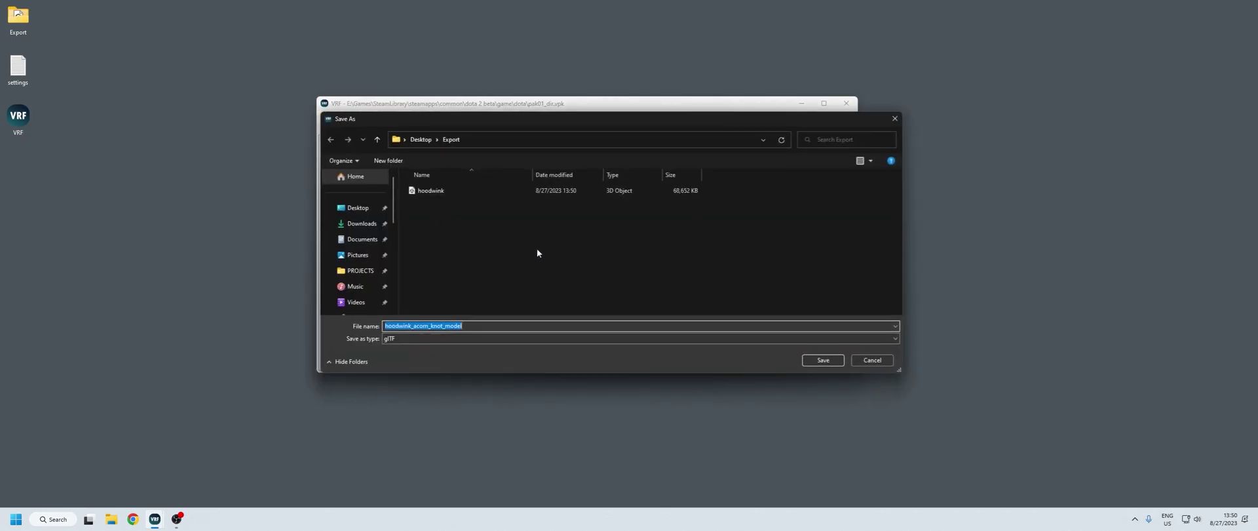
left_click(822, 360)
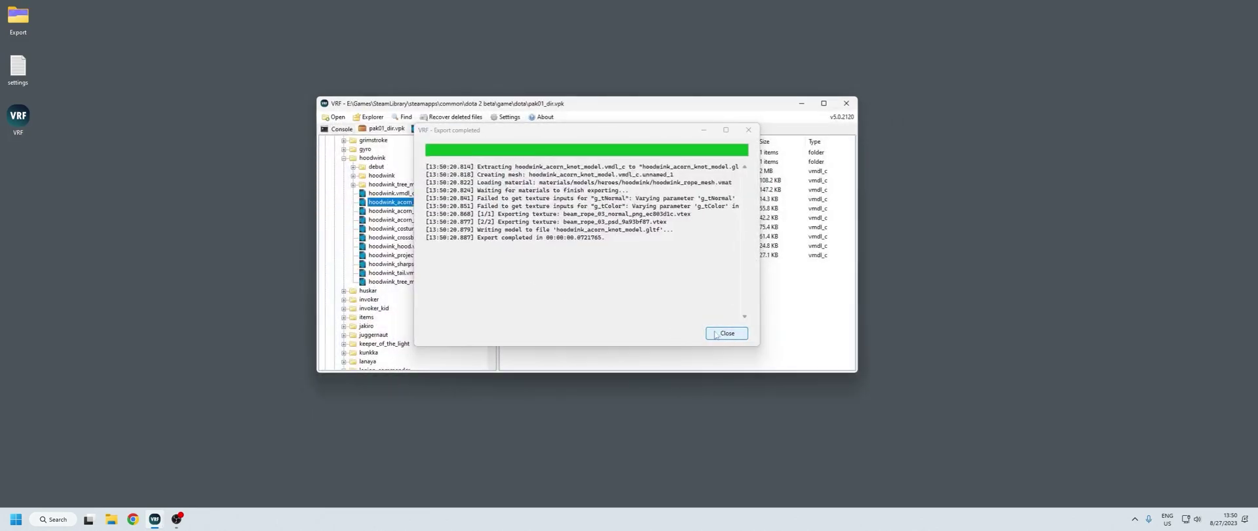
left_click(727, 333)
- Export hoodwink_acorn_model.vmdl_c as a glTF file into the desktop's Export folder under its default name
right_click(387, 210)
left_click(458, 228)
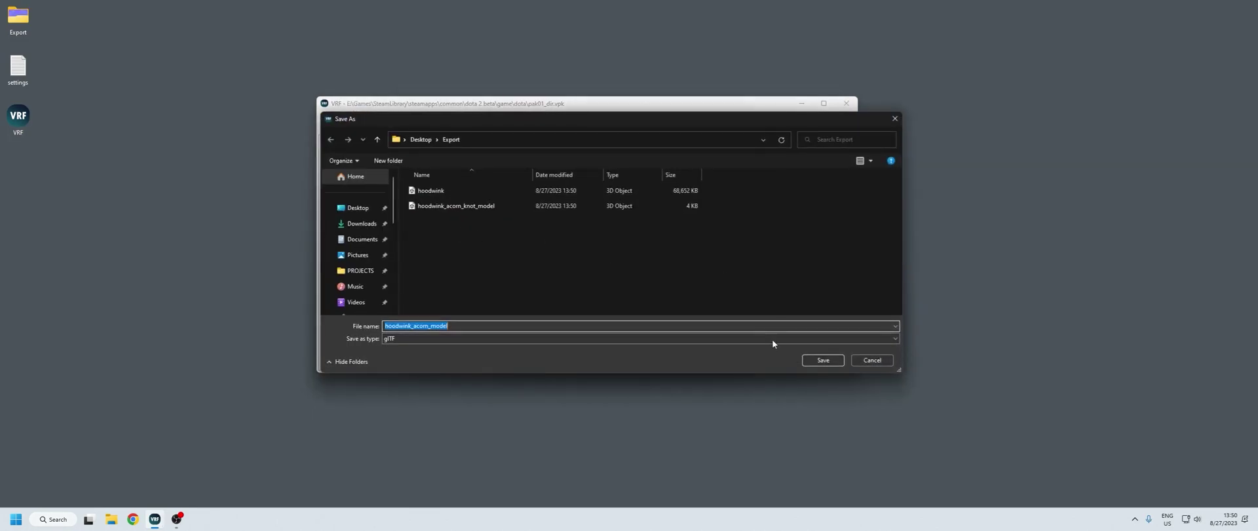
left_click(814, 360)
left_click(727, 333)
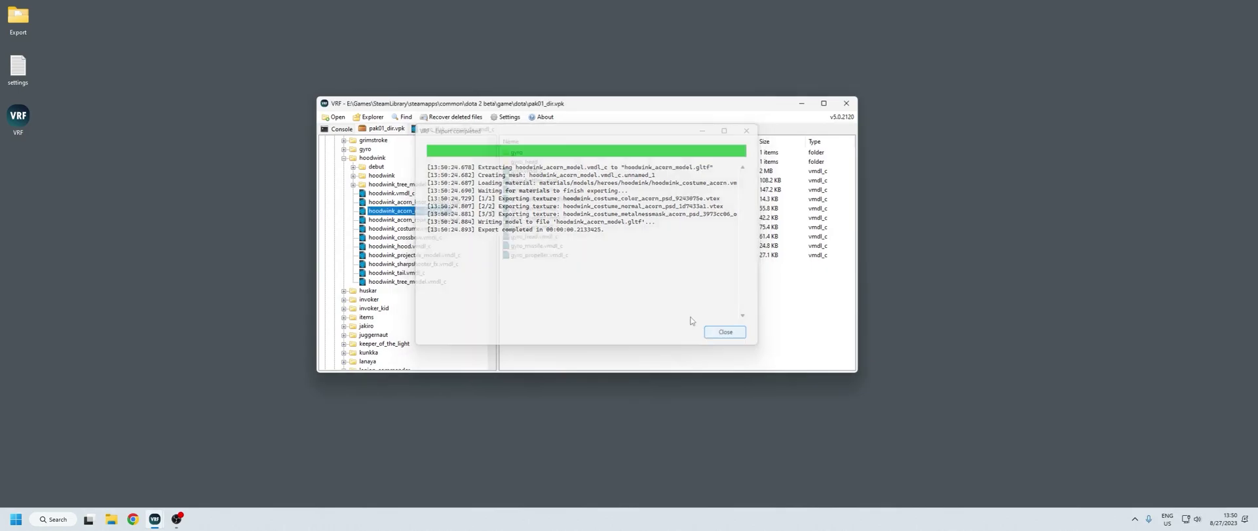
- Export hoodwink_acorn_rope_model.vmdl_c as a glTF file into the desktop's Export folder under its default name
right_click(402, 220)
left_click(445, 235)
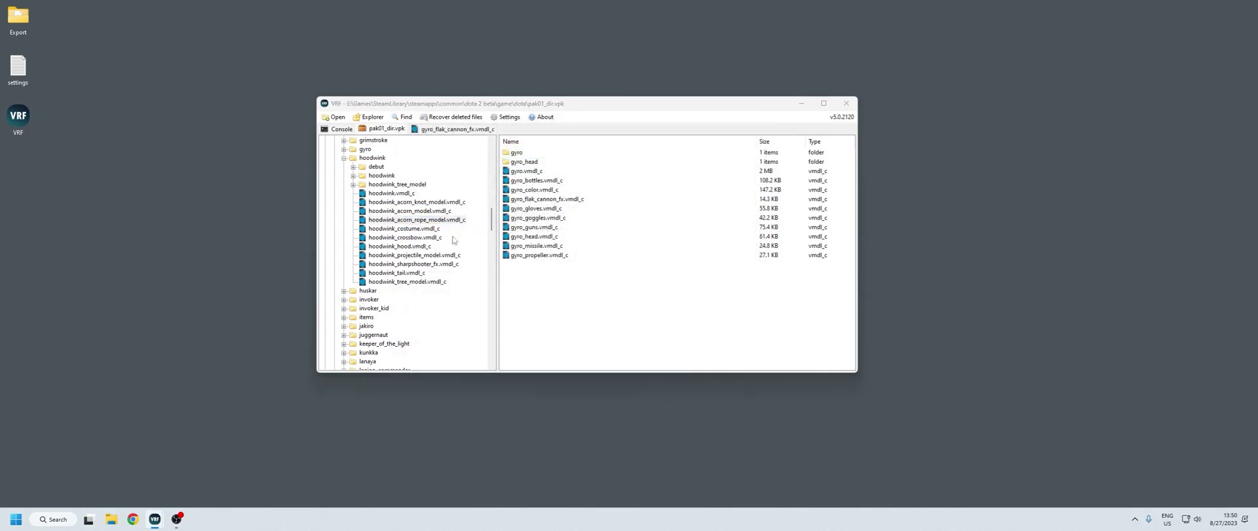
key("Return")
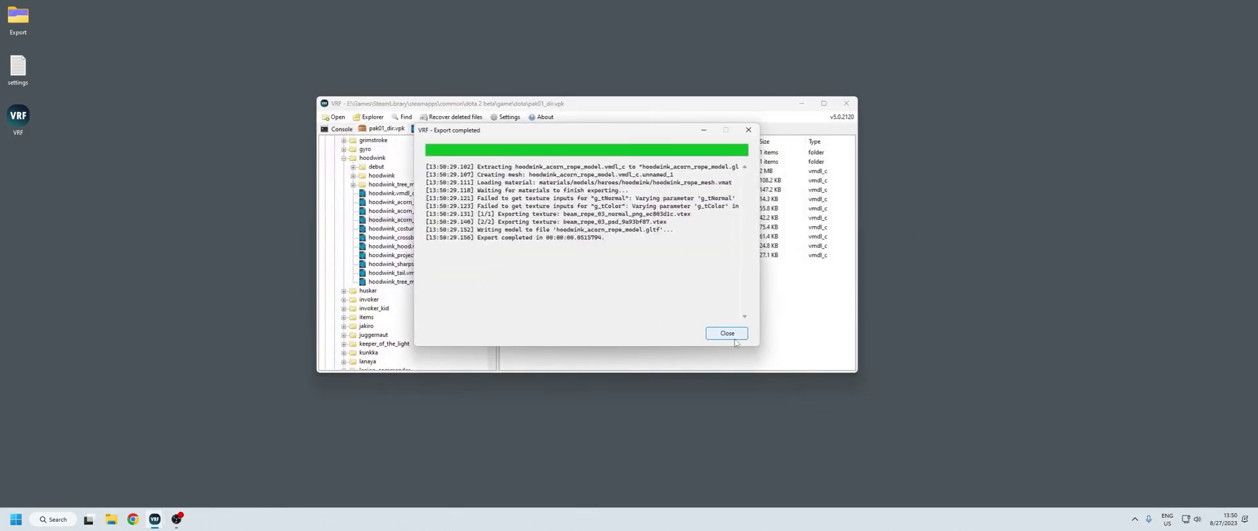
key("Return")
- Export hoodwink_costume.vmdl_c as a glTF file into the desktop's Export folder under its default name
right_click(414, 229)
left_click(438, 246)
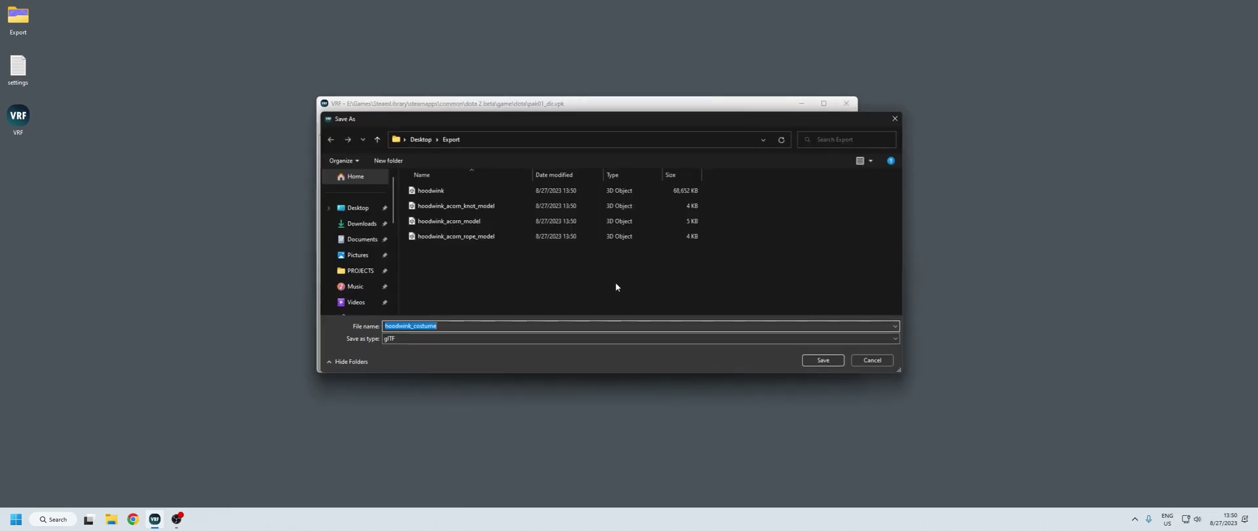
left_click(822, 360)
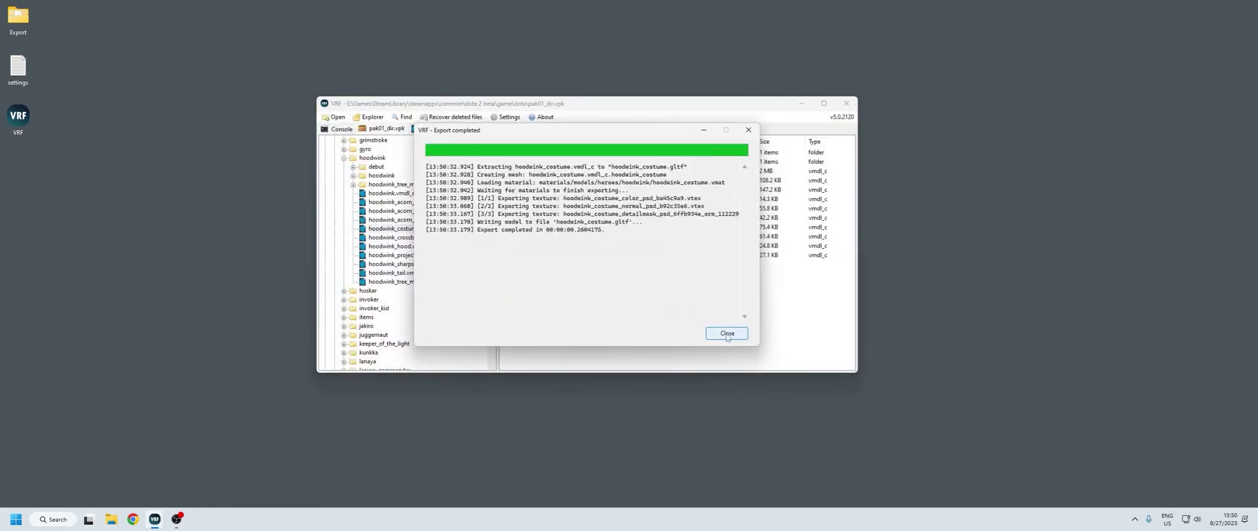
left_click(721, 334)
- Export hoodwink_crossbow.vmdl_c as a glTF file into the desktop's Export folder under its default name
right_click(419, 237)
left_click(445, 255)
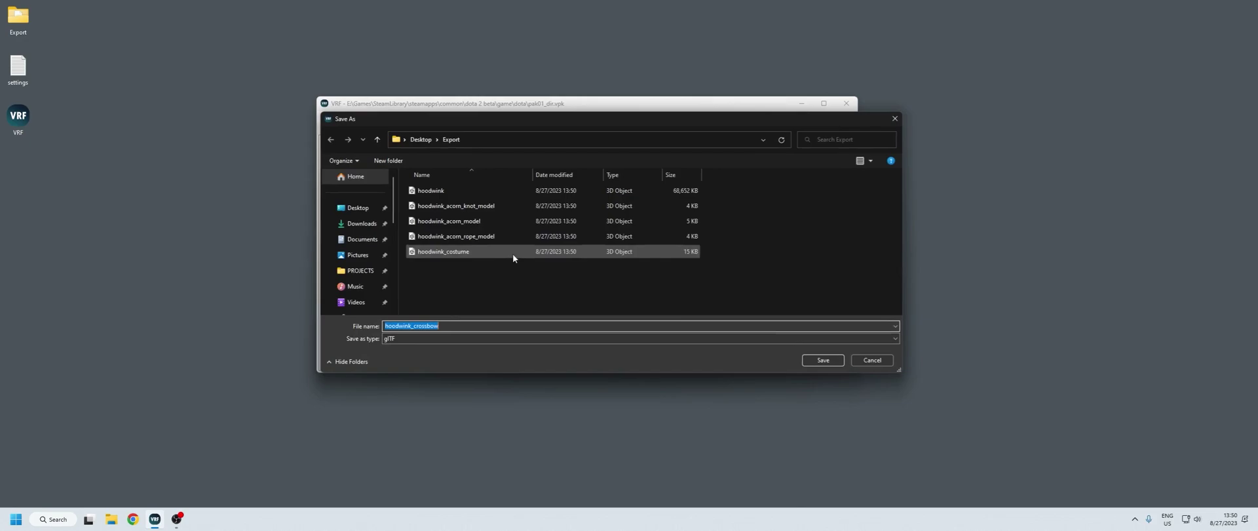
left_click(823, 359)
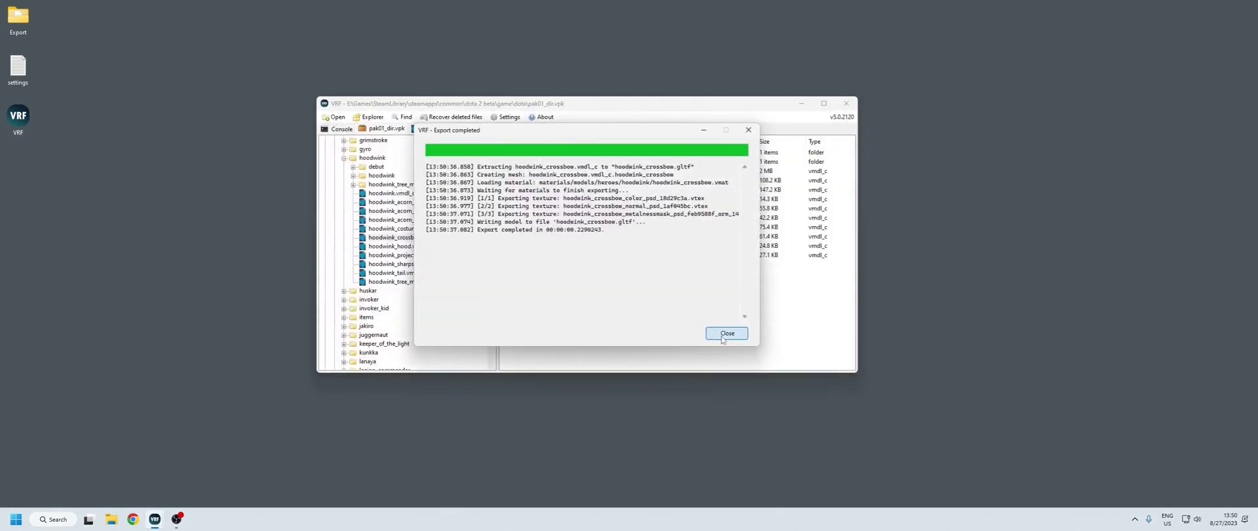
left_click(724, 333)
- Export hoodwink_hood.vmdl_c as a glTF file into the desktop's Export folder under its default name
right_click(398, 246)
left_click(422, 262)
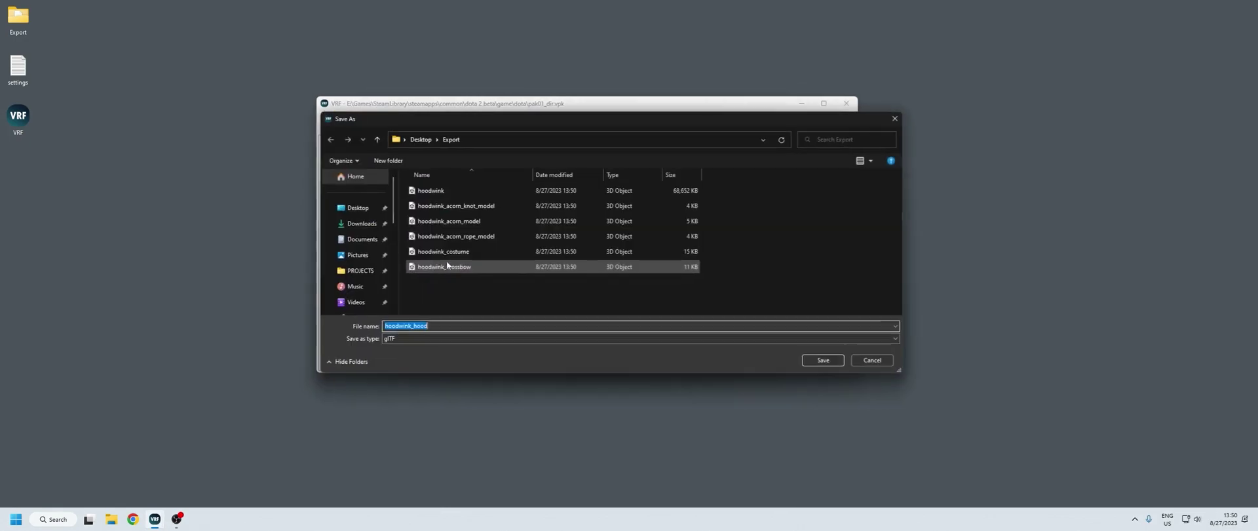
left_click(820, 363)
left_click(726, 333)
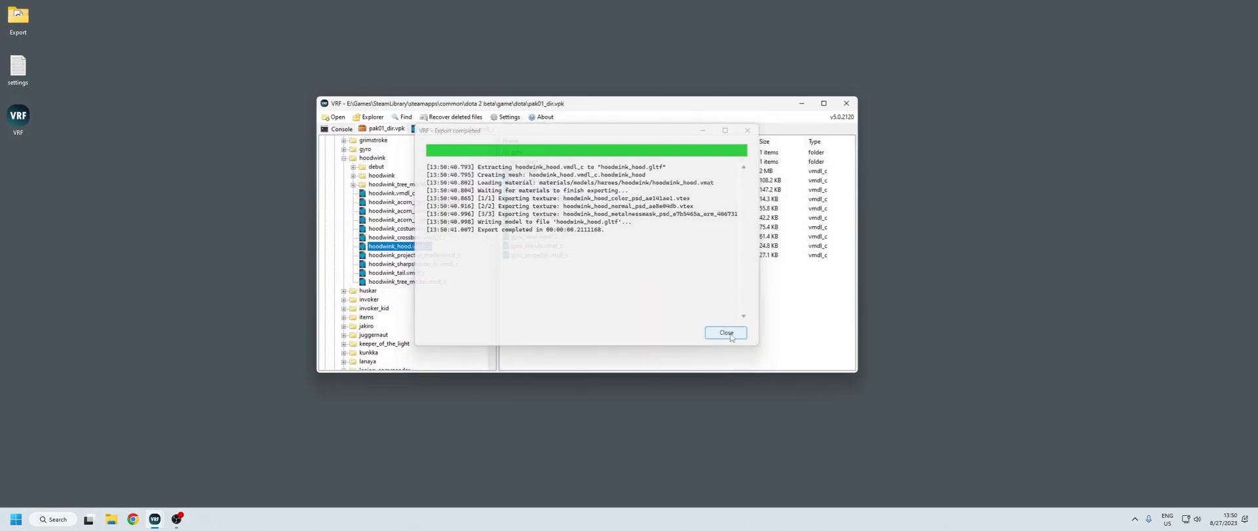
- Export hoodwink_projectile_model.vmdl_c as a glTF file into the desktop's Export folder under its default name
right_click(414, 255)
left_click(498, 276)
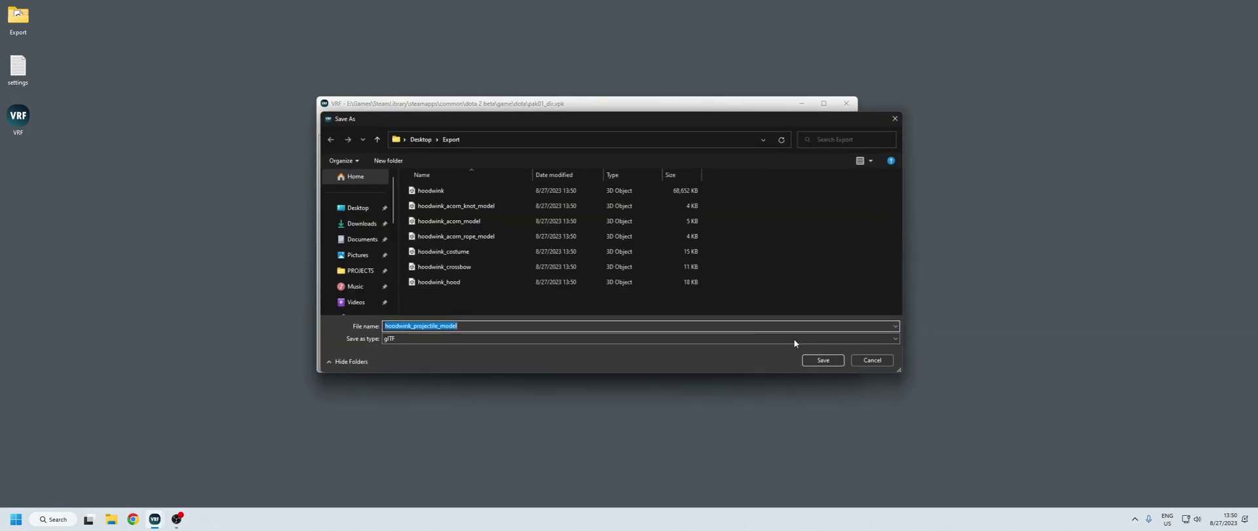
left_click(816, 360)
left_click(727, 334)
- Export hoodwink_sharpshooter_fx.vmdl_c as a glTF file into the desktop's Export folder under its default name
right_click(408, 265)
left_click(448, 282)
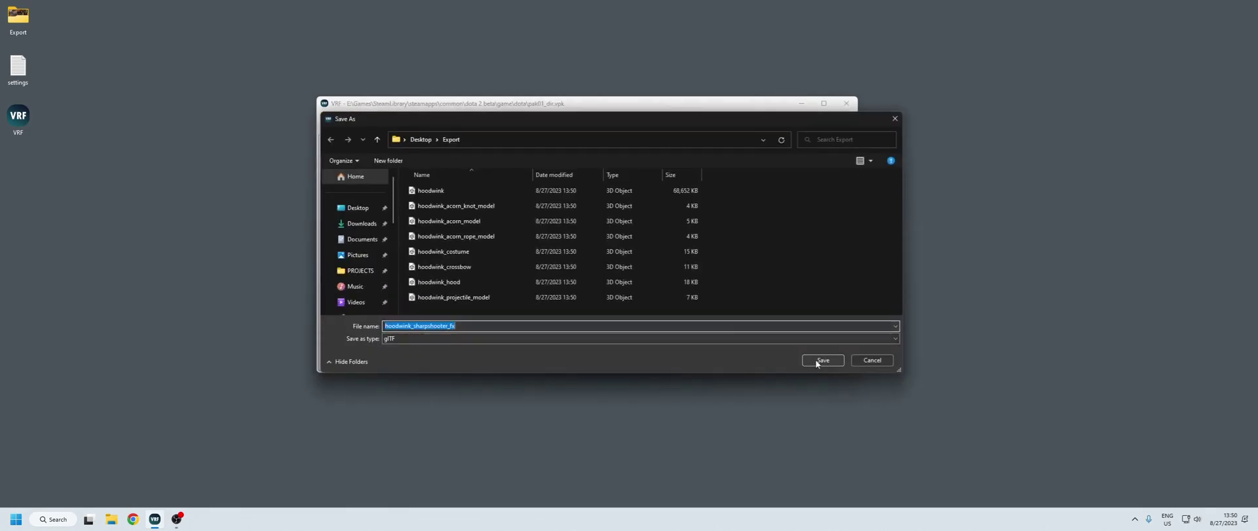
left_click(815, 357)
left_click(726, 331)
- Export hoodwink_tail.vmdl_c as a glTF file into the desktop's Export folder under its default name
right_click(399, 265)
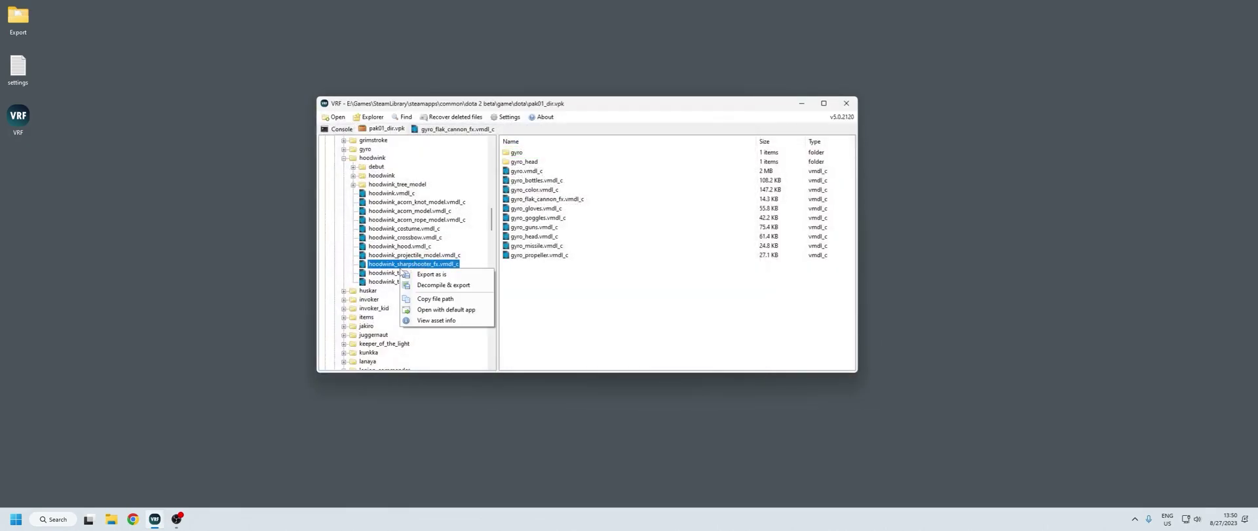
left_click(381, 265)
right_click(380, 265)
left_click(420, 282)
left_click(810, 361)
left_click(727, 333)
- Export hoodwink_tree_model.vmdl_c as a glTF file into the desktop's Export folder under its default name
right_click(425, 282)
left_click(432, 299)
left_click(809, 360)
left_click(727, 332)
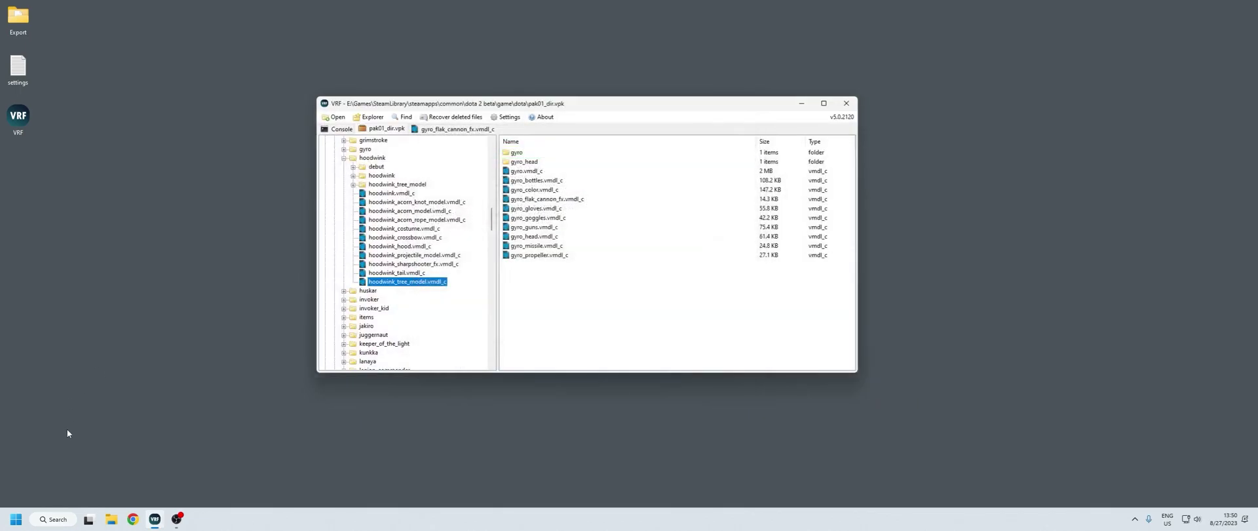
- Launch Blender, dismiss the splash screen and delete the default cube
left_click(17, 519)
type("blen")
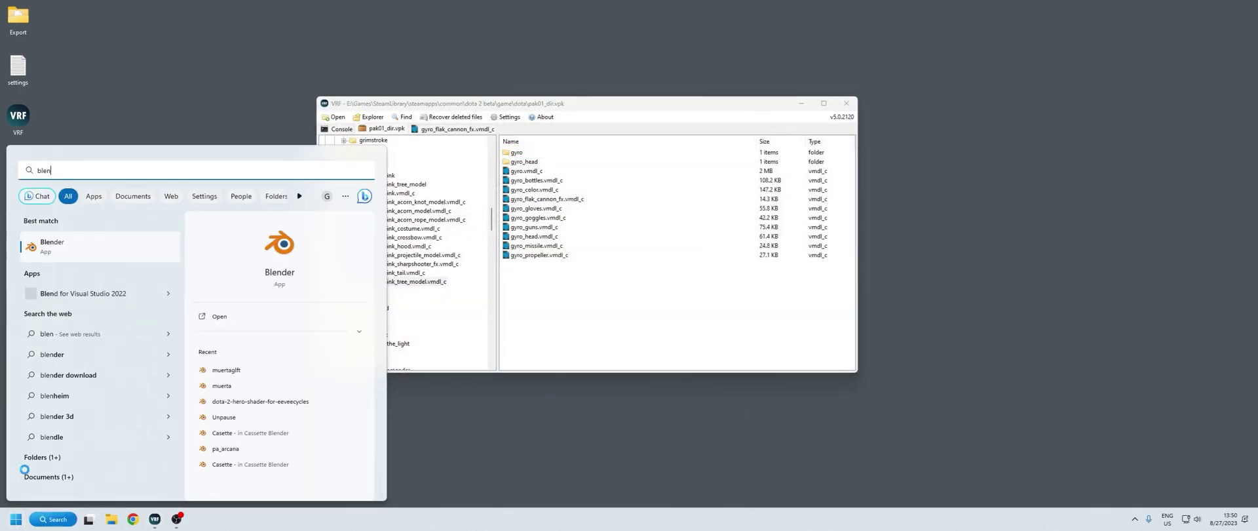
key("Return")
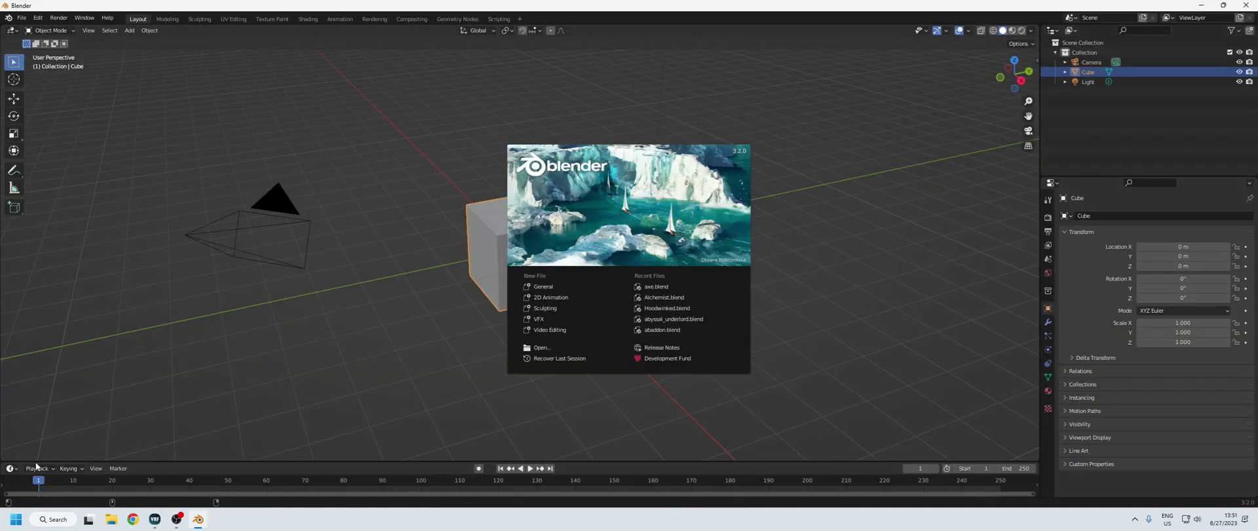
left_click(538, 235)
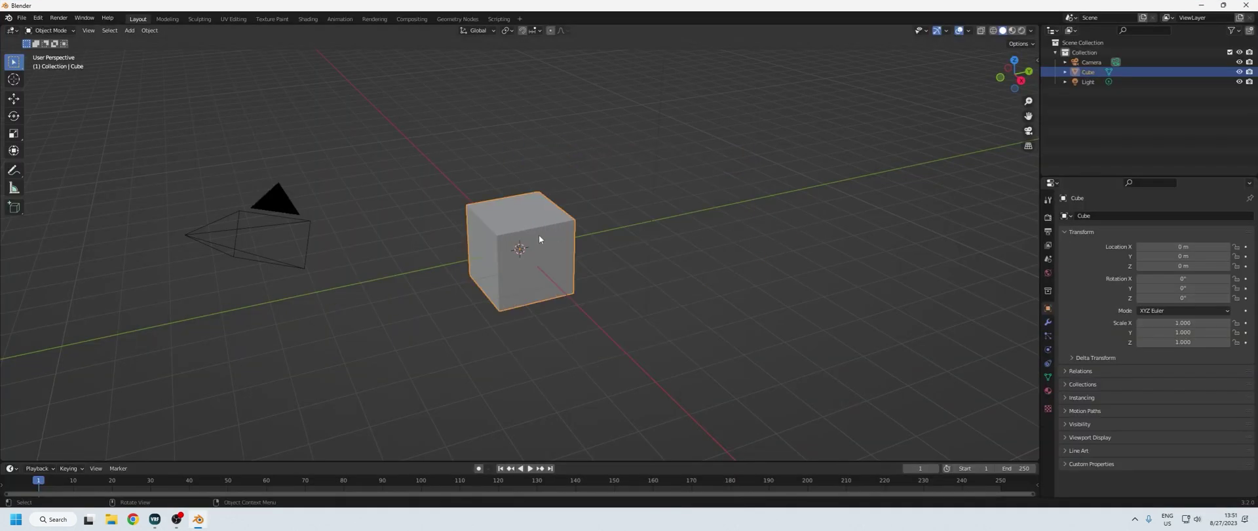
key("Delete")
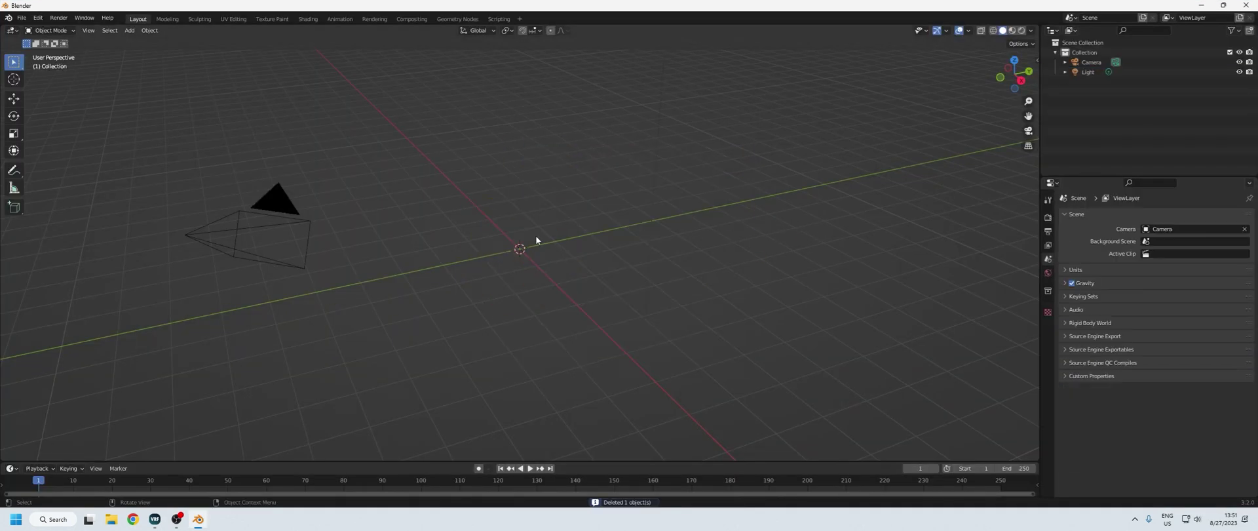
- Import all Hoodwink files from the desktop's Export folder as glTF 2.0 in one go
left_click(21, 17)
mouse_move(66, 150)
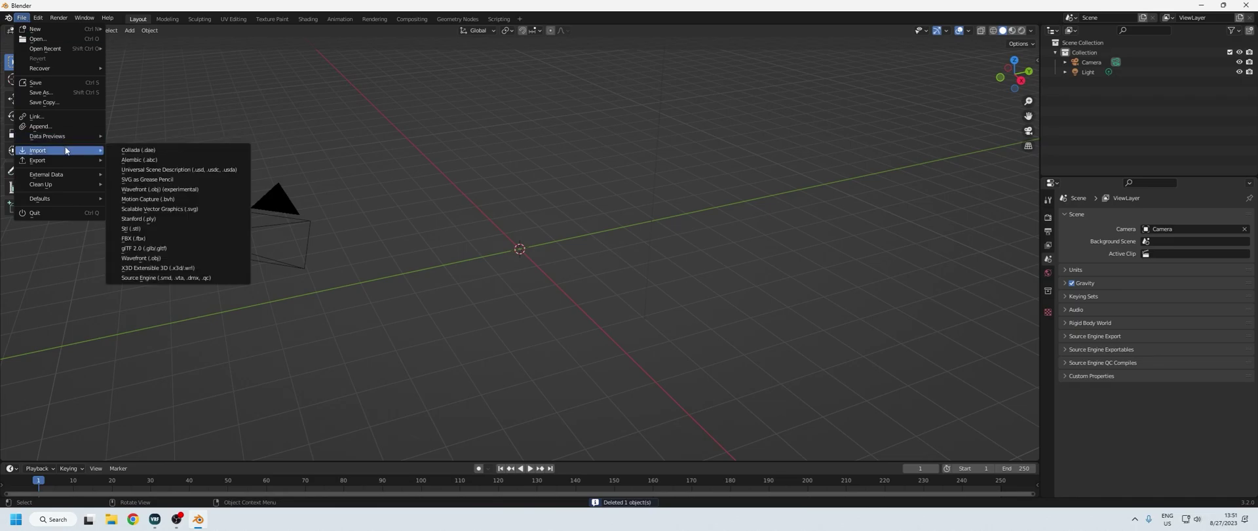
left_click(157, 249)
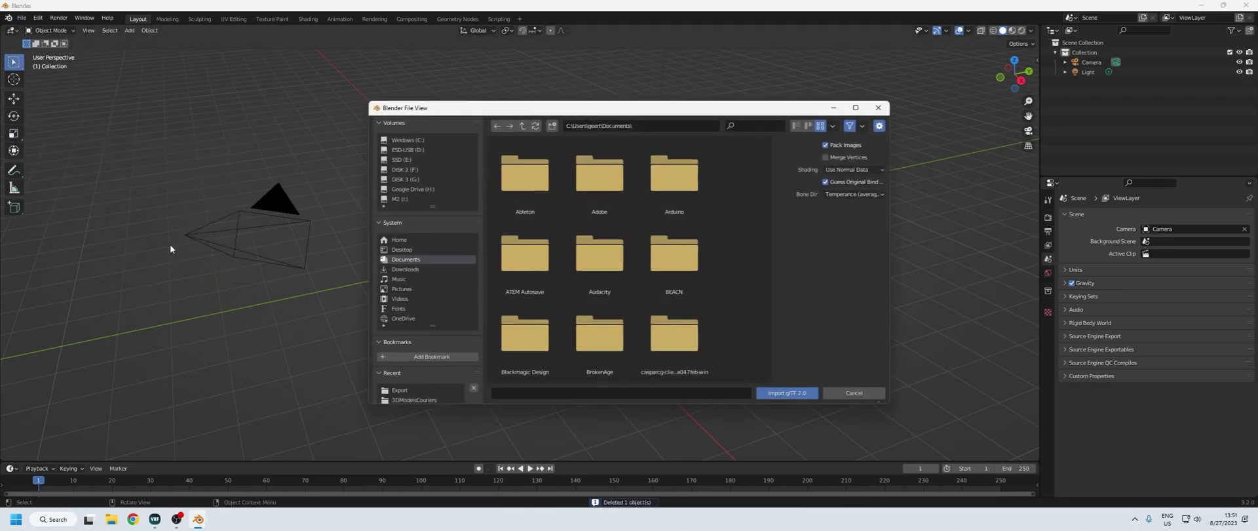
left_click(411, 253)
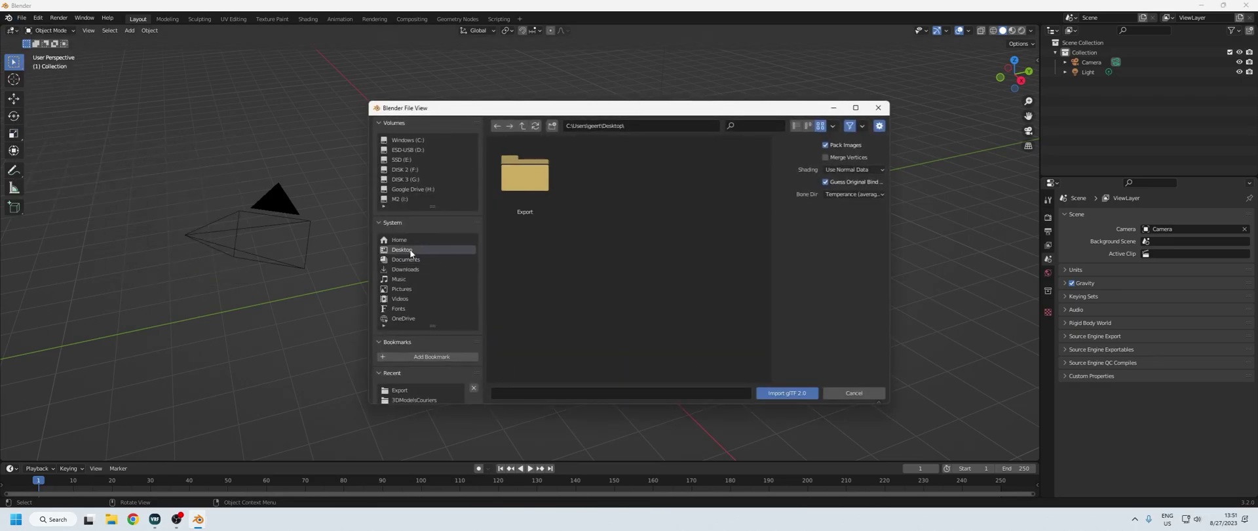
double_click(528, 172)
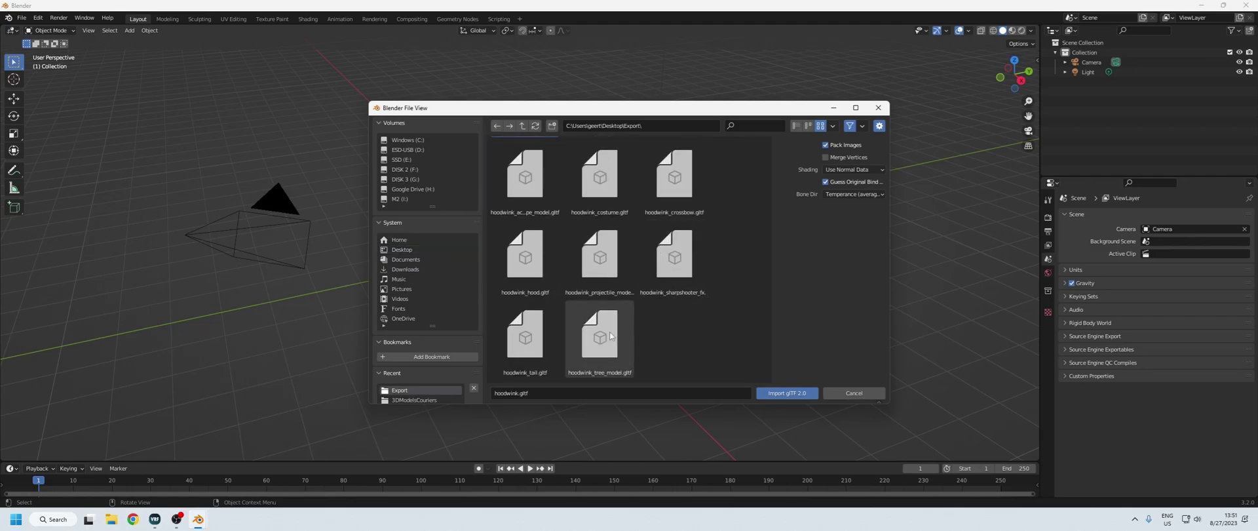
key("a")
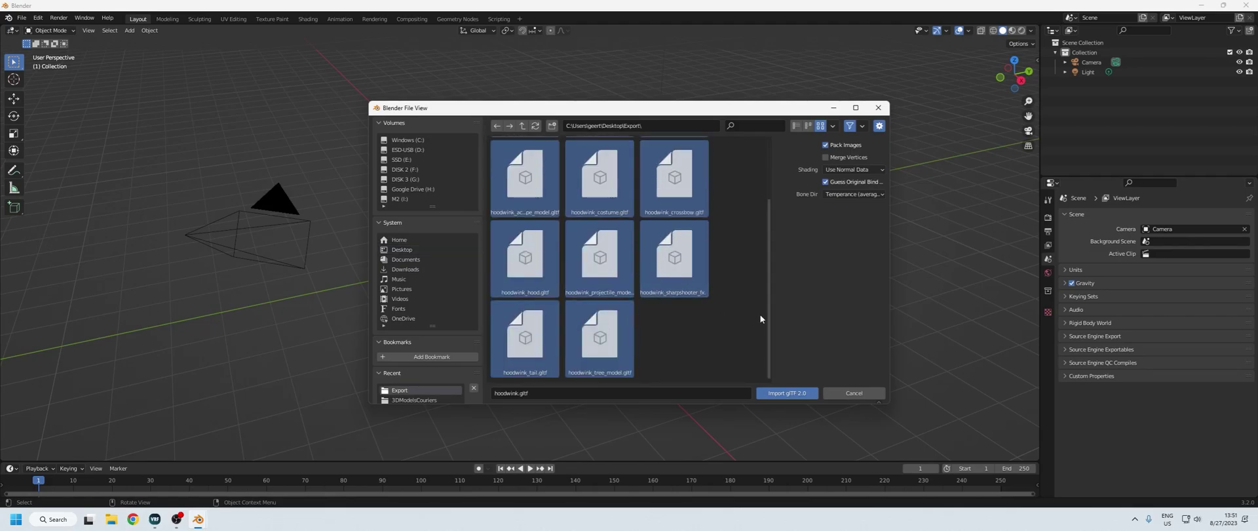
left_click(786, 393)
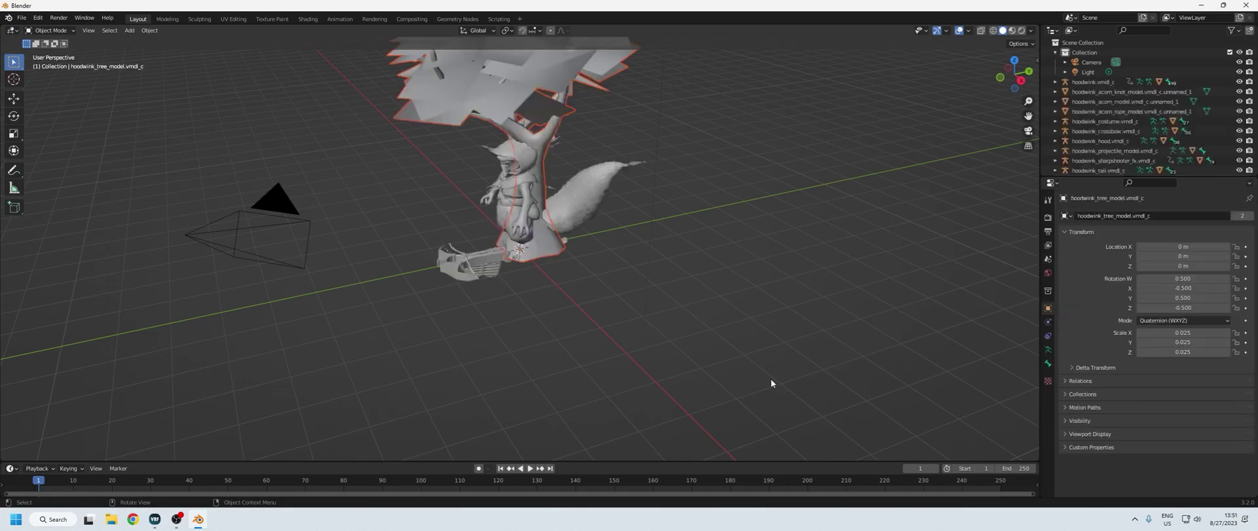
- Enlarge the timeline area, play the animation and scrub back to frame 8
middle_click_drag(448, 153, 338, 462)
left_click_drag(339, 462, 386, 328)
key("space")
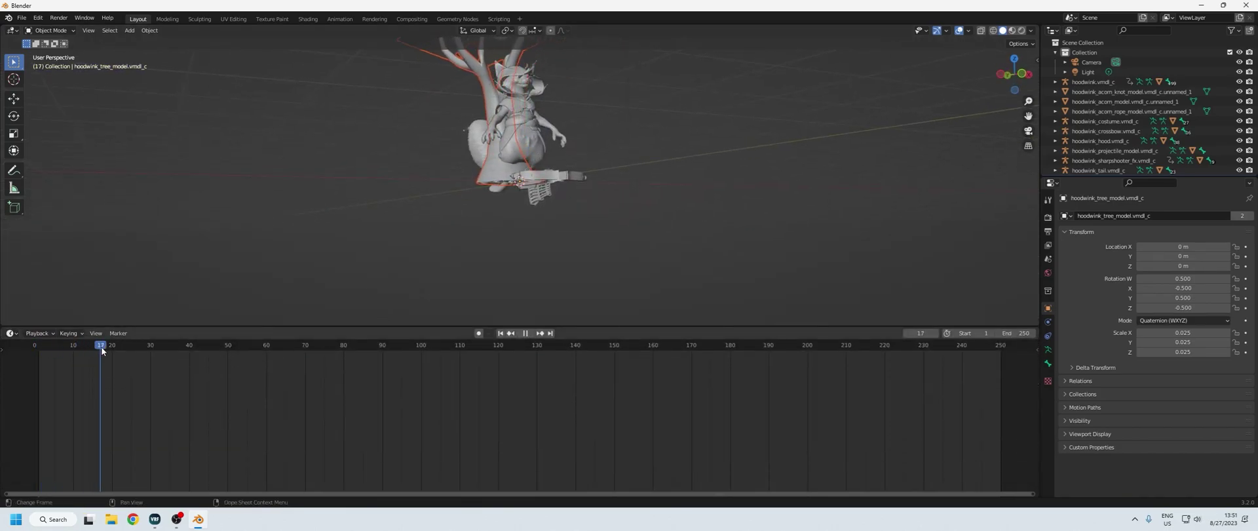
left_click_drag(178, 357, 66, 356)
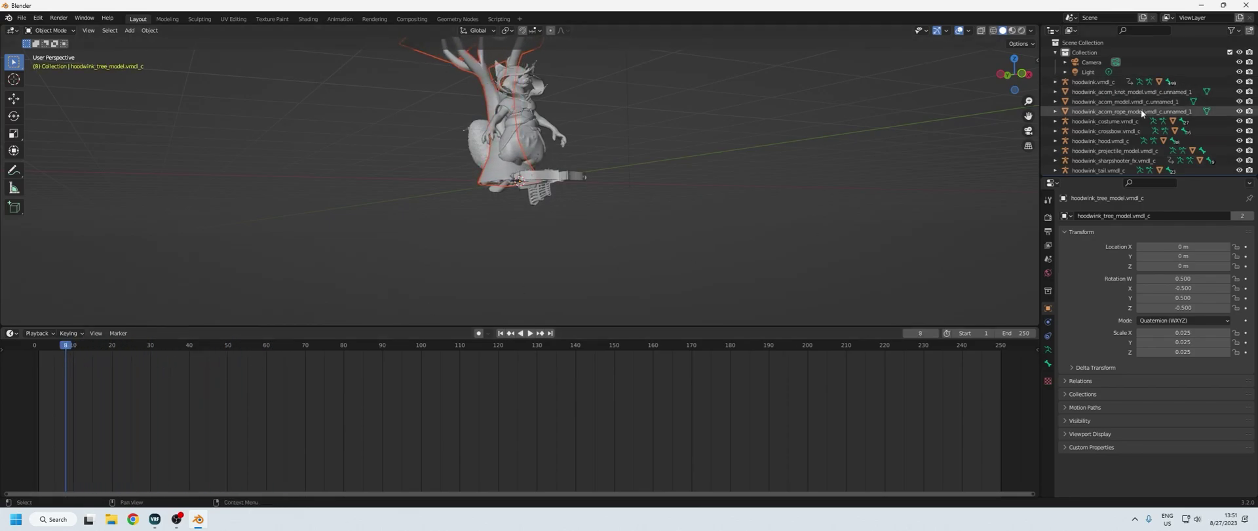
- Examine the imported Hoodwink objects in the scene hierarchy and view the model from several sides
scroll(1123, 85, "down", 1)
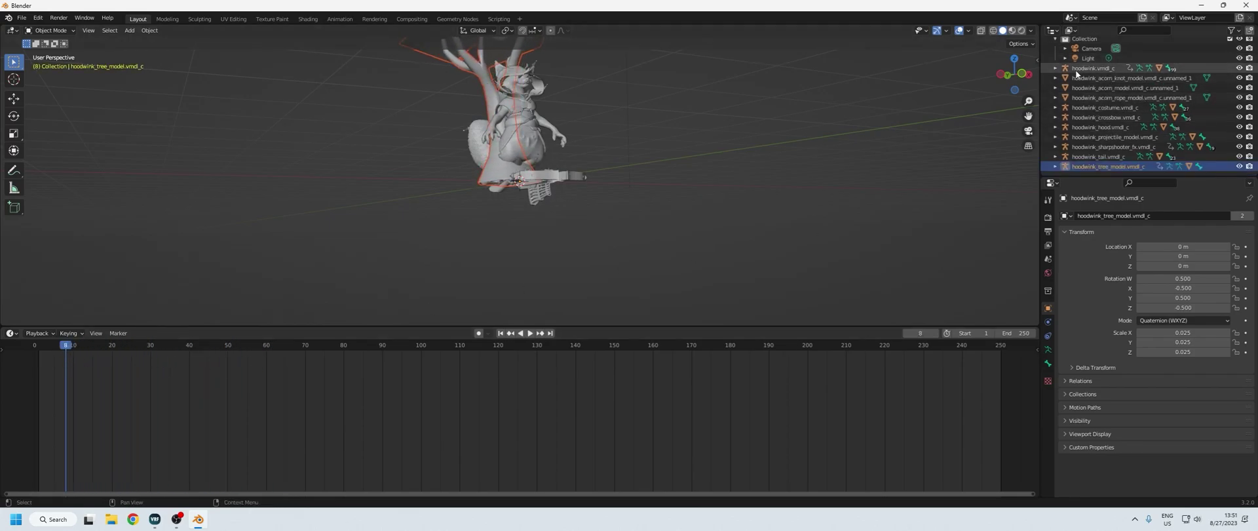
left_click(1107, 79)
left_click(1107, 156, "shift")
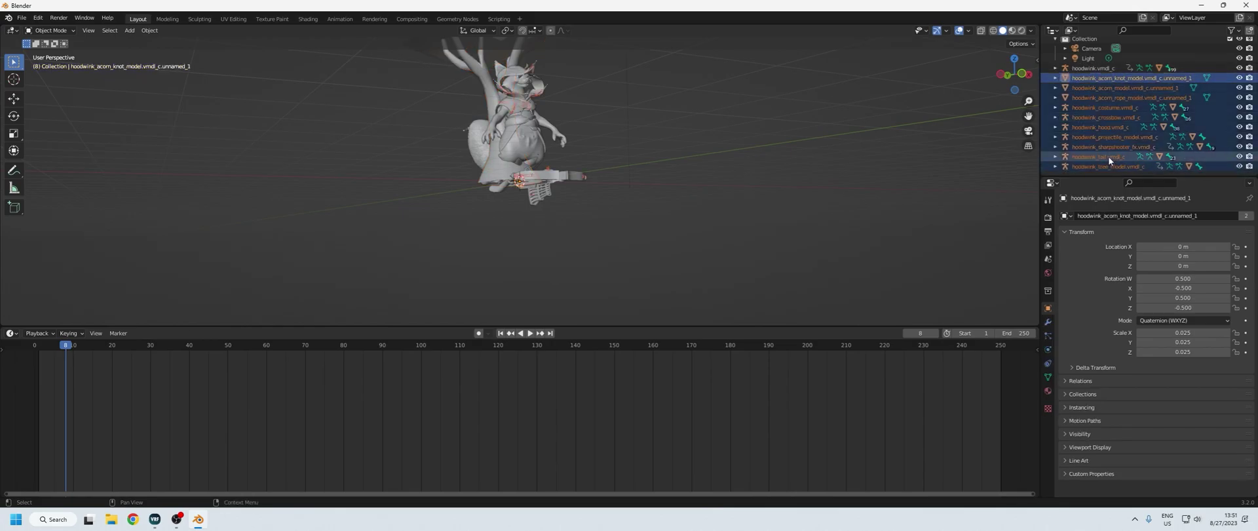
left_click(1107, 156)
left_click(1114, 137)
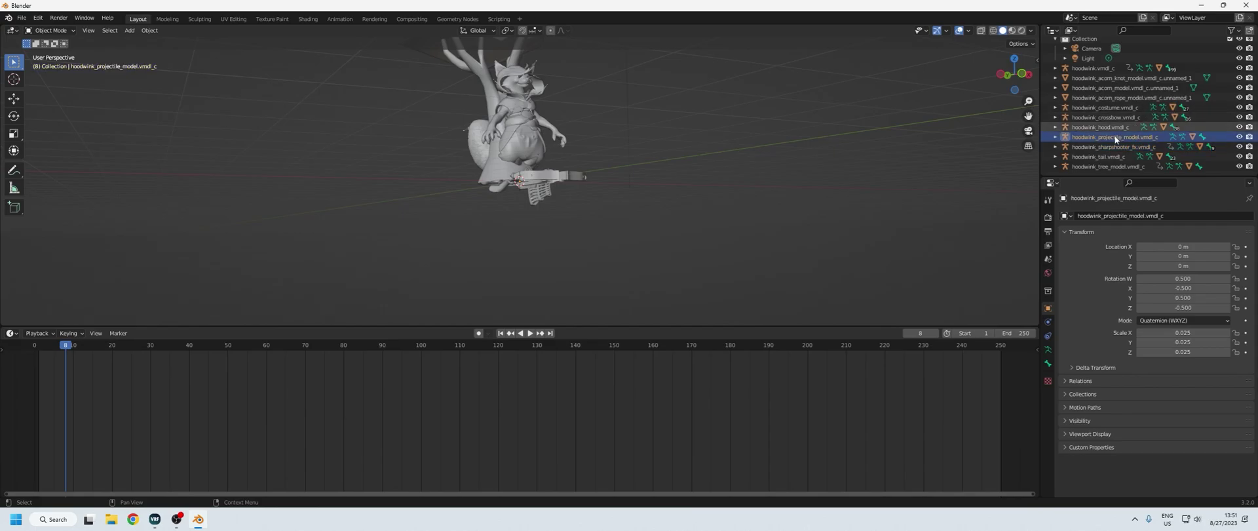
middle_click_drag(768, 77, 657, 116)
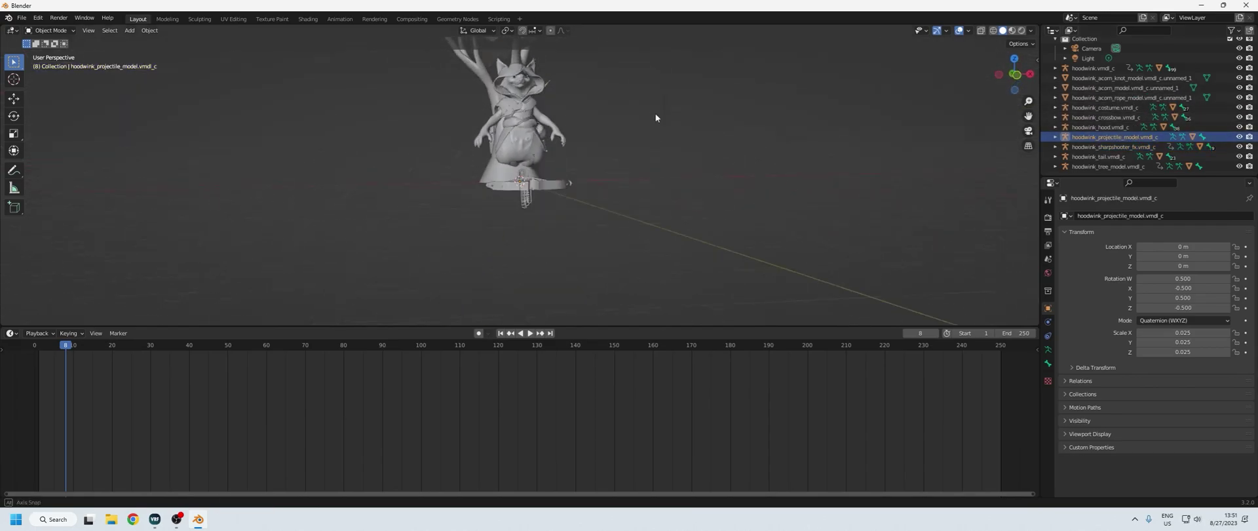
middle_click_drag(660, 129, 721, 157)
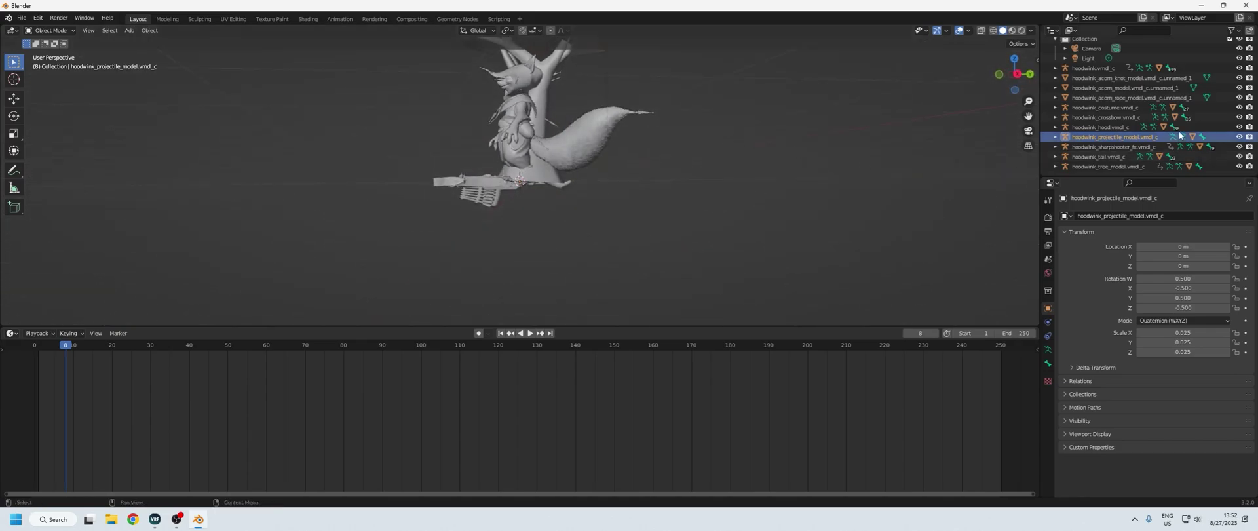
- Delete the hoodwink_tree_model armature and its leftover tree mesh from the scene
left_click(1193, 168)
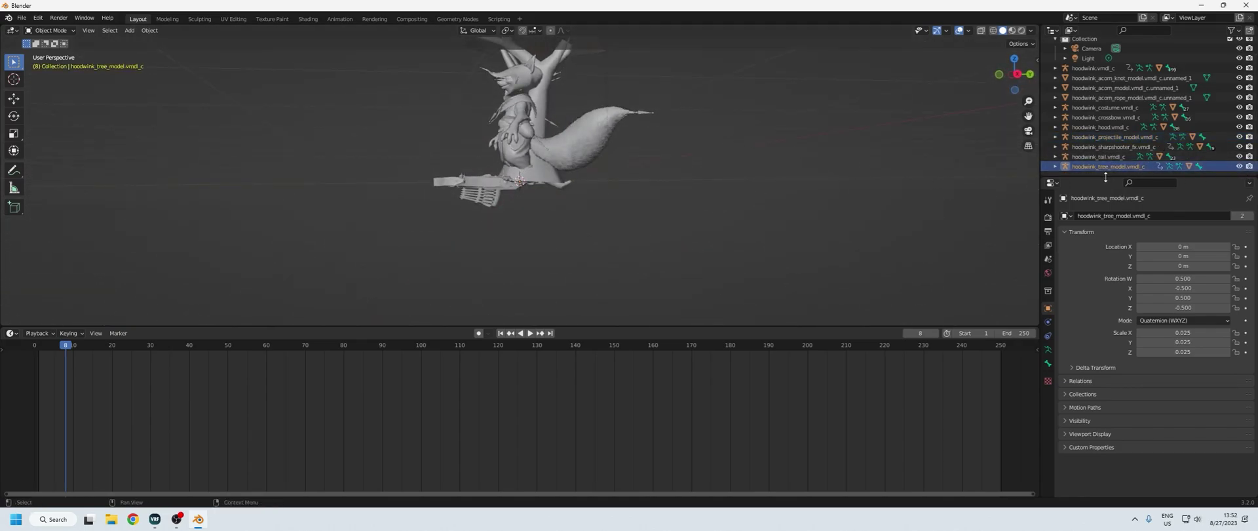
right_click(1051, 168)
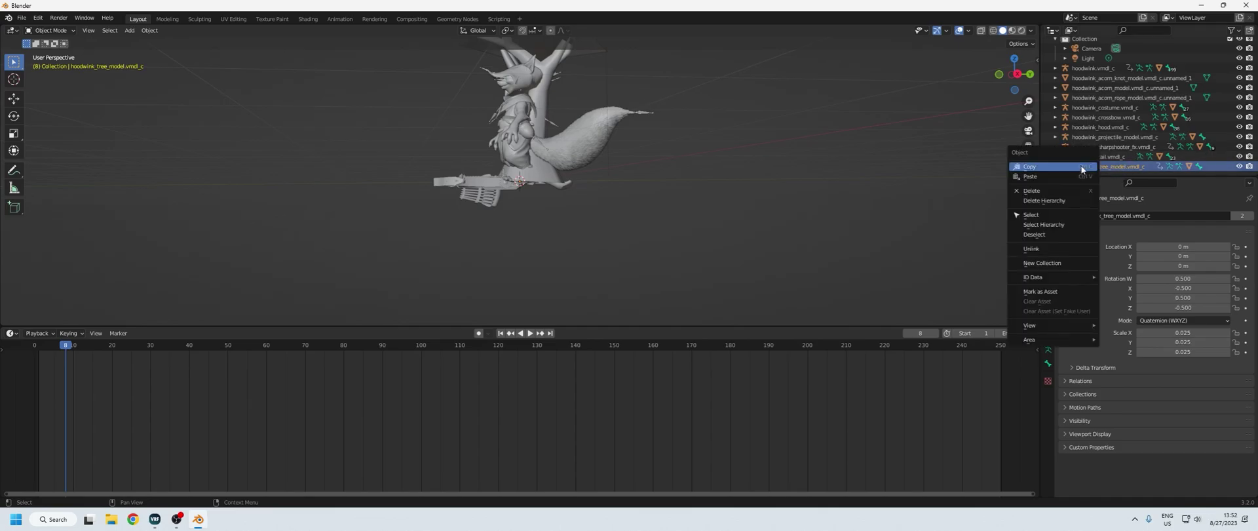
left_click(1042, 191)
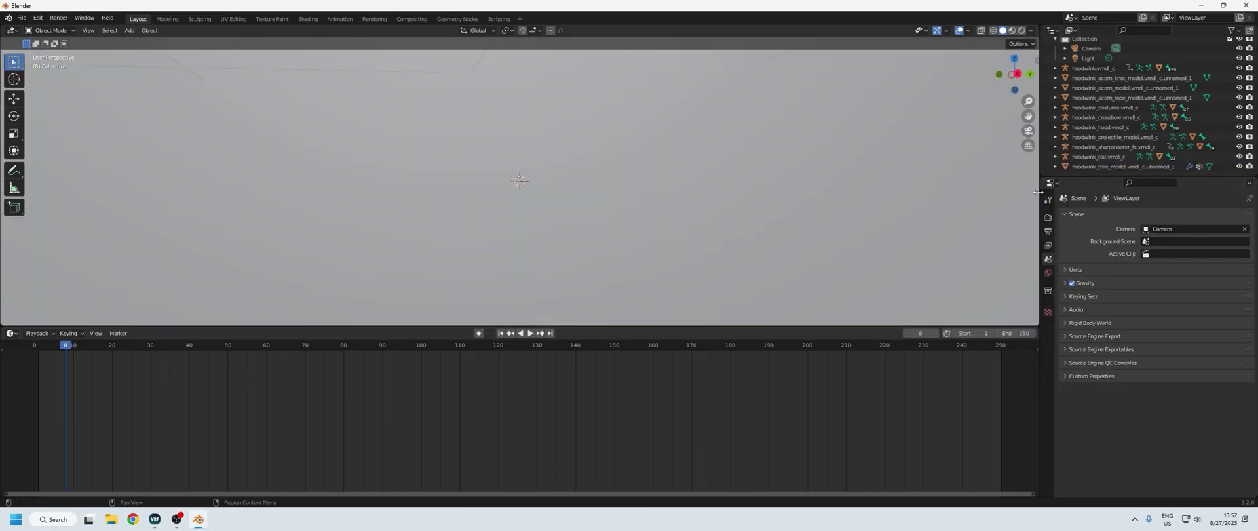
left_click(1098, 168)
key("Delete")
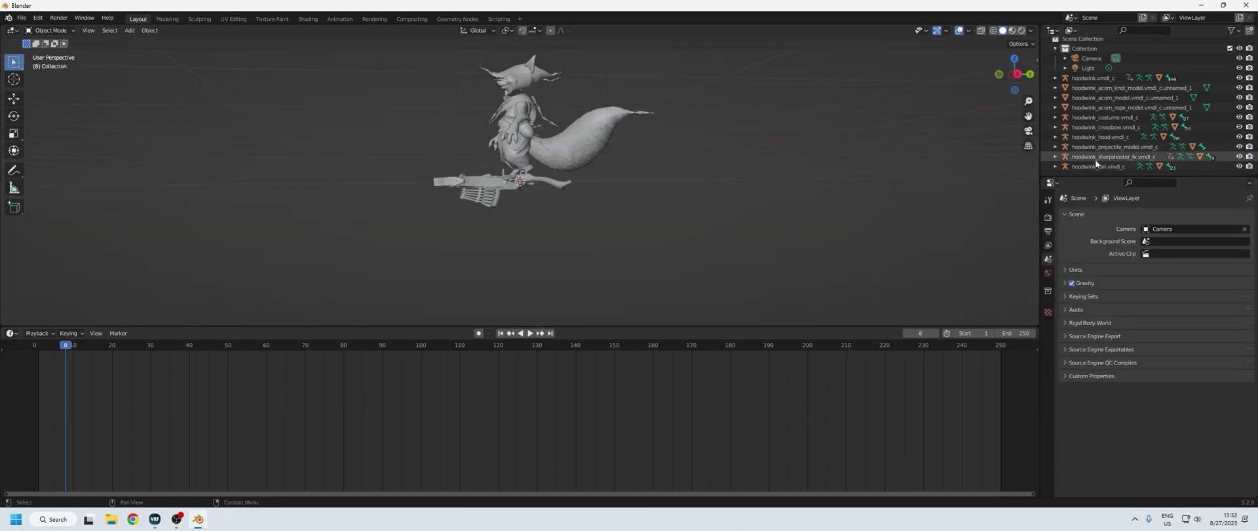
- Expand the hoodwink_sharpshooter_fx object and delete it together with its mesh
left_click(1109, 157)
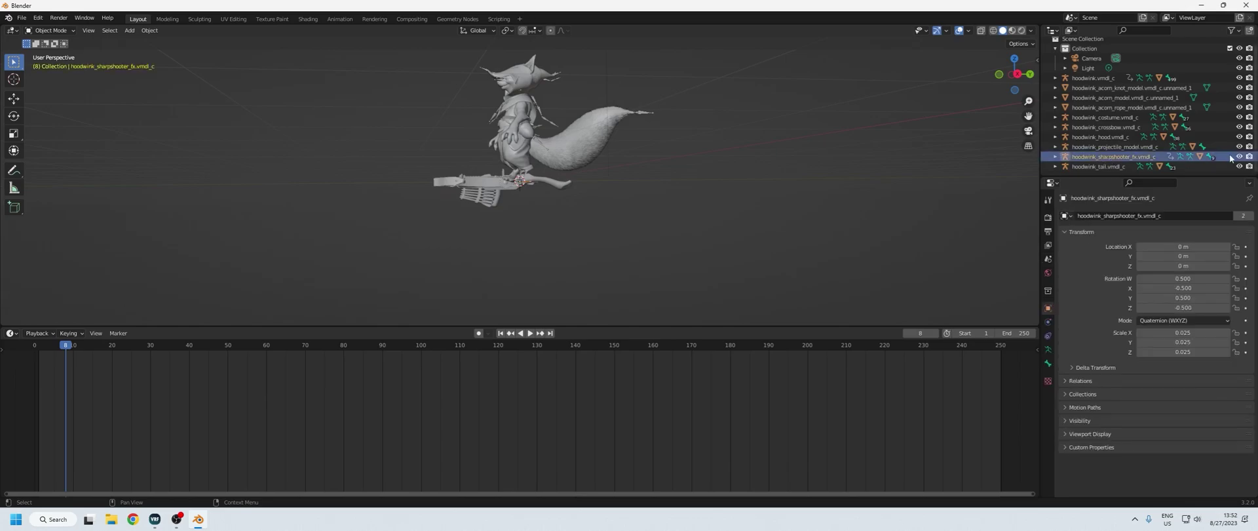
key("Right")
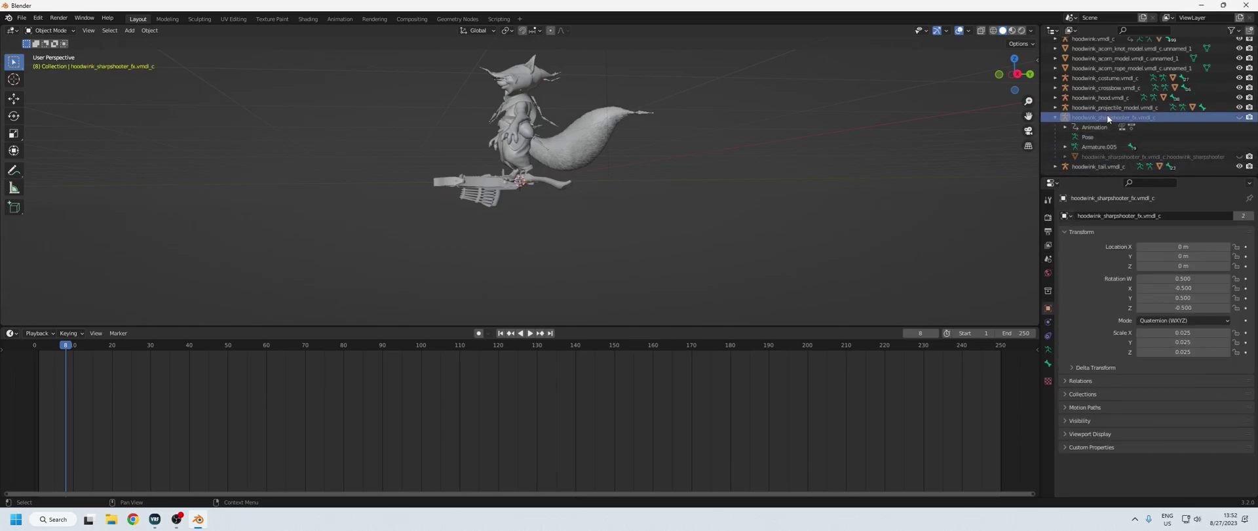
left_click(1121, 157)
key("Delete")
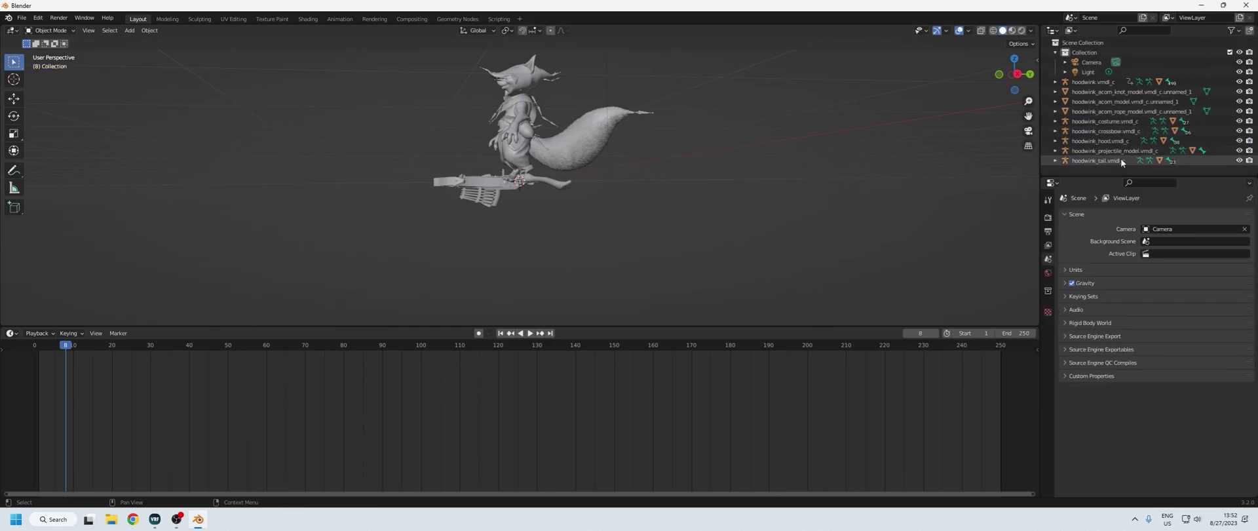
- Delete the hoodwink_projectile_model armature and its leftover mesh from the scene
left_click(1126, 152)
key("Delete")
left_click(1128, 151)
key("Delete")
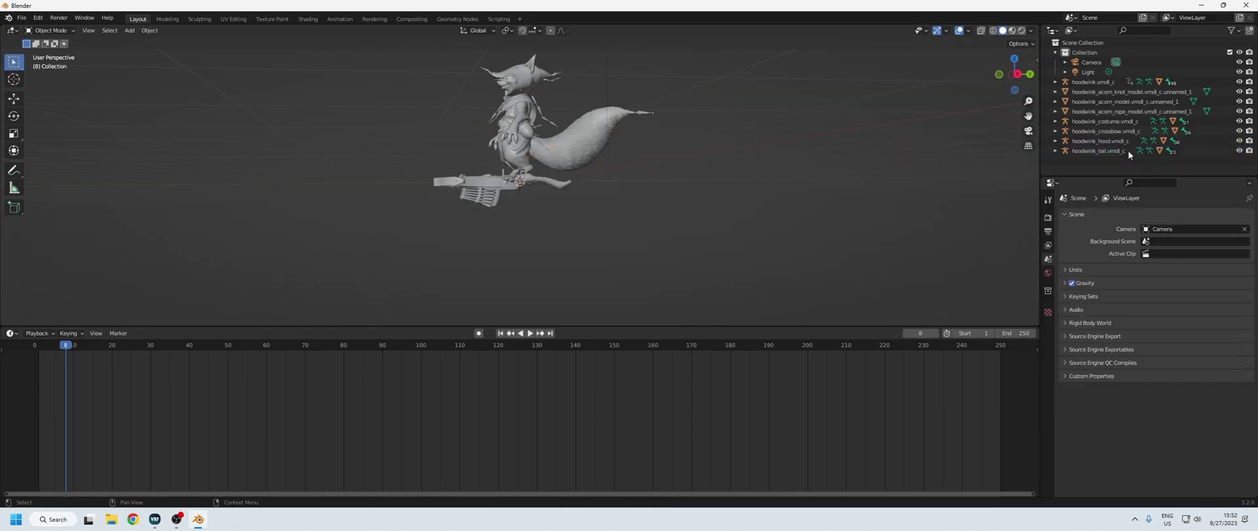
- Delete the hoodwink_acorn_rope_model, hoodwink_acorn_model and hoodwink_acorn_knot_model meshes from the scene
left_click(1110, 142)
left_click(1120, 132)
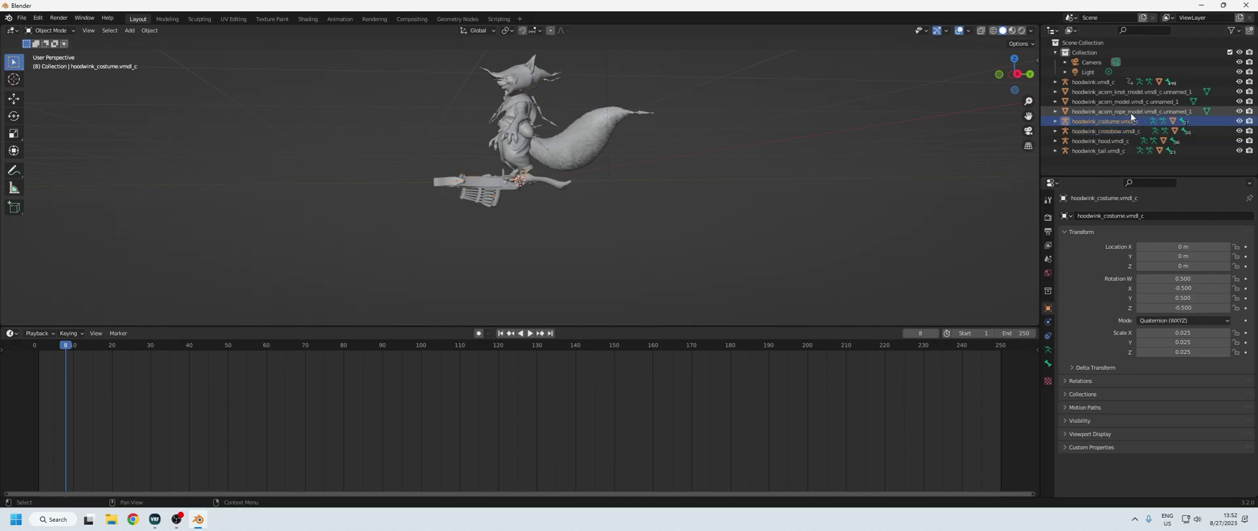
left_click(1130, 113)
key("Delete")
left_click(1121, 101)
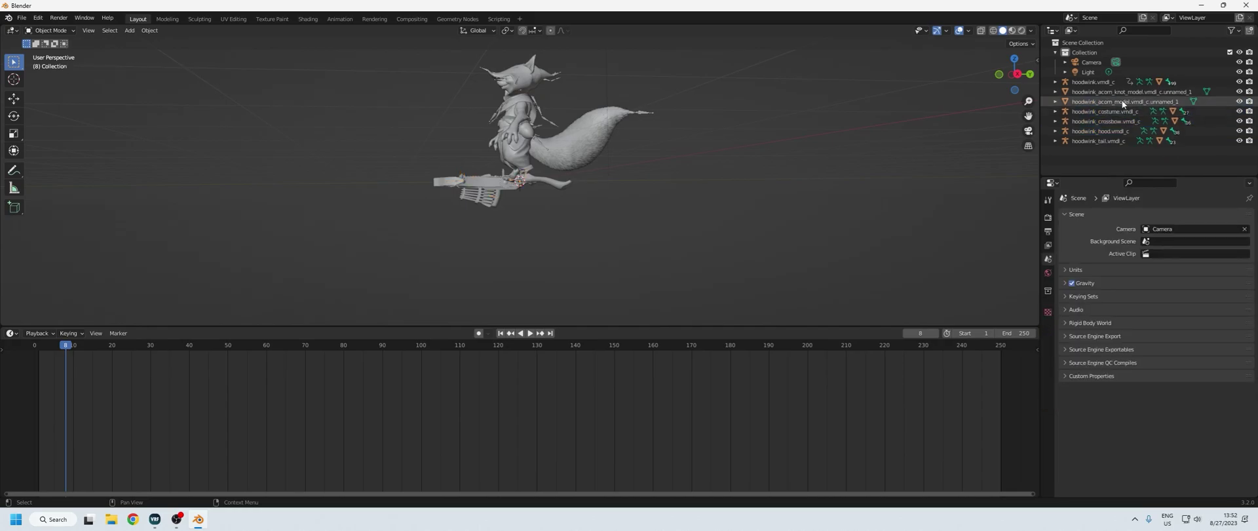
key("Delete")
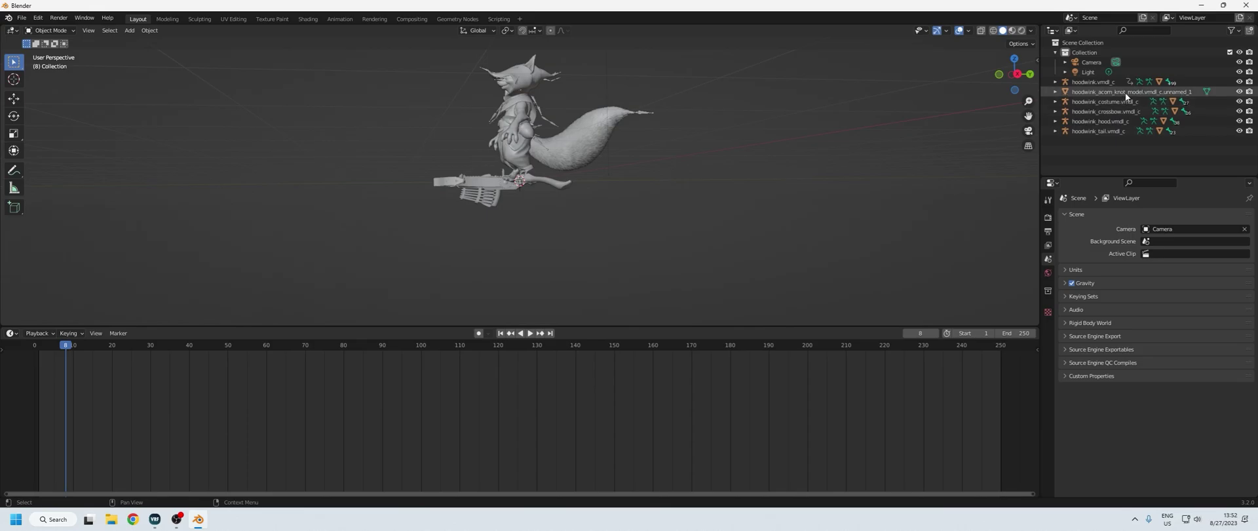
left_click(1125, 92)
key("Delete")
middle_click_drag(694, 112, 565, 138)
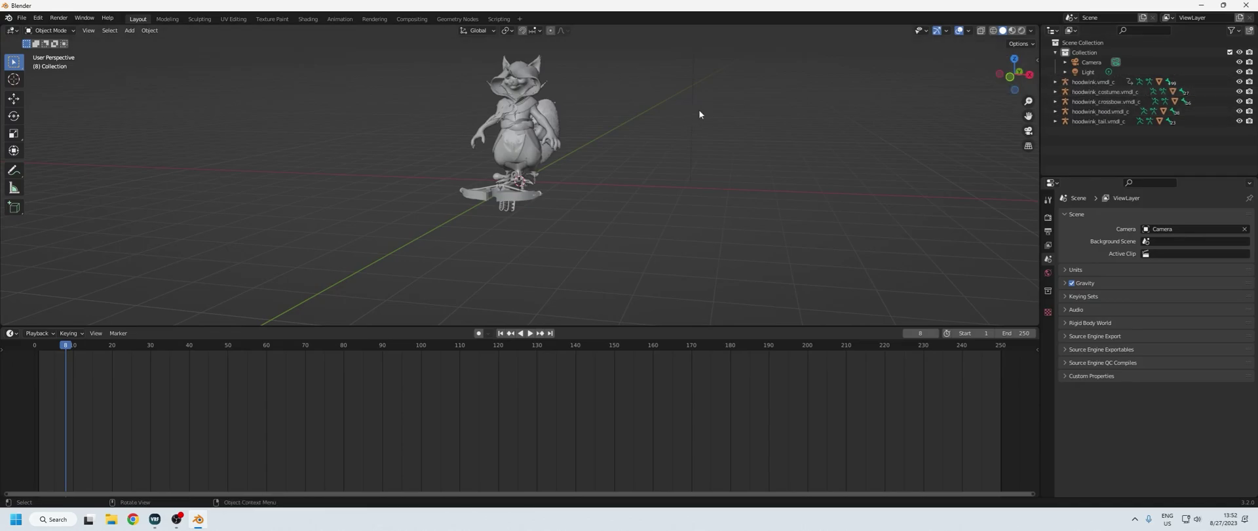
- Select the hoodwink.vmdl_c armature and display its transform values in the 3D viewport
left_click(1090, 81)
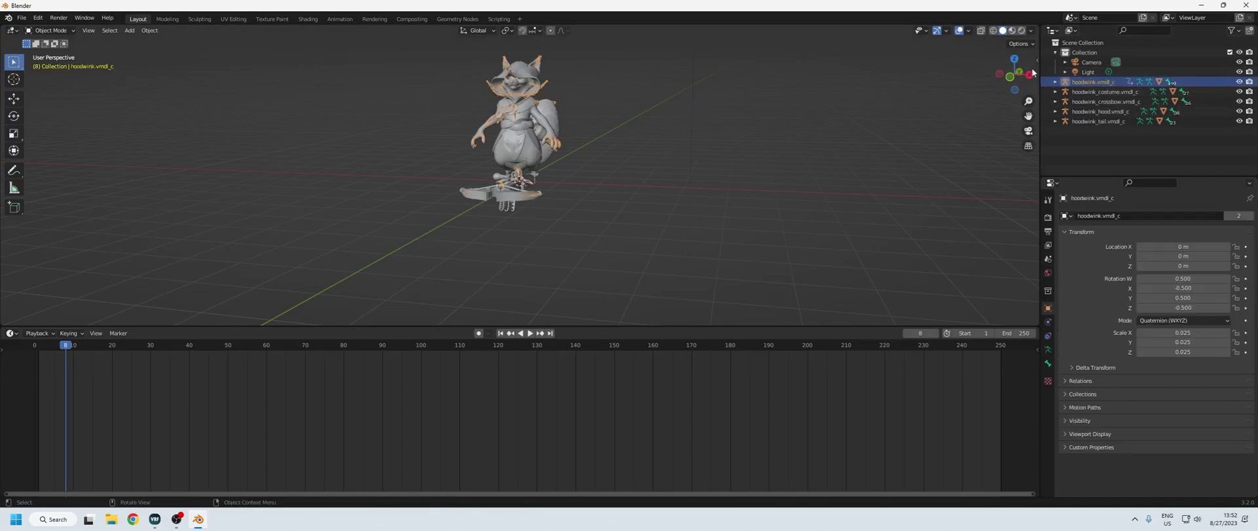
key("n")
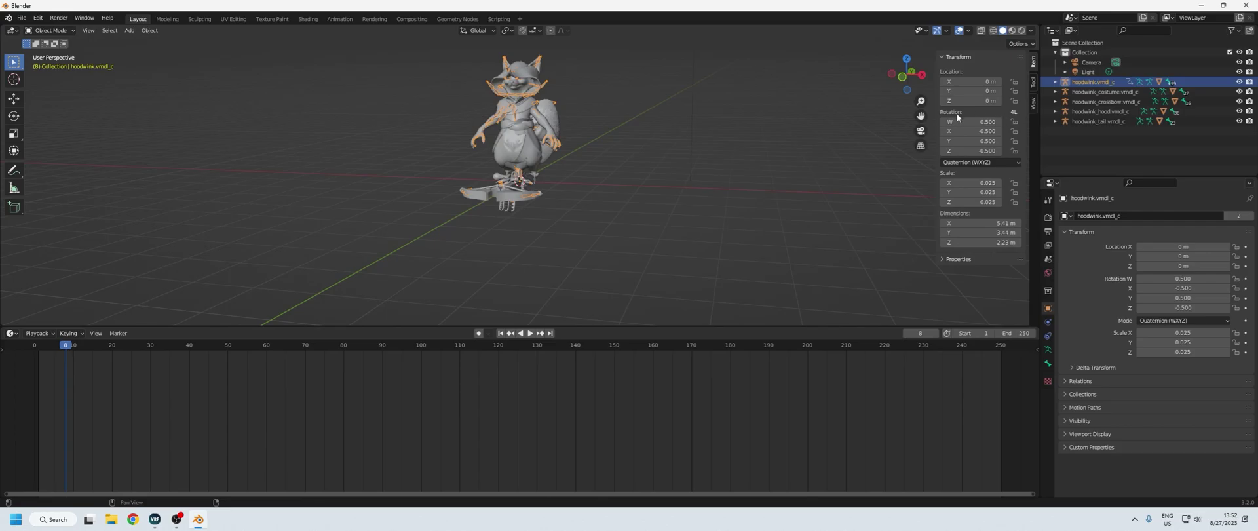
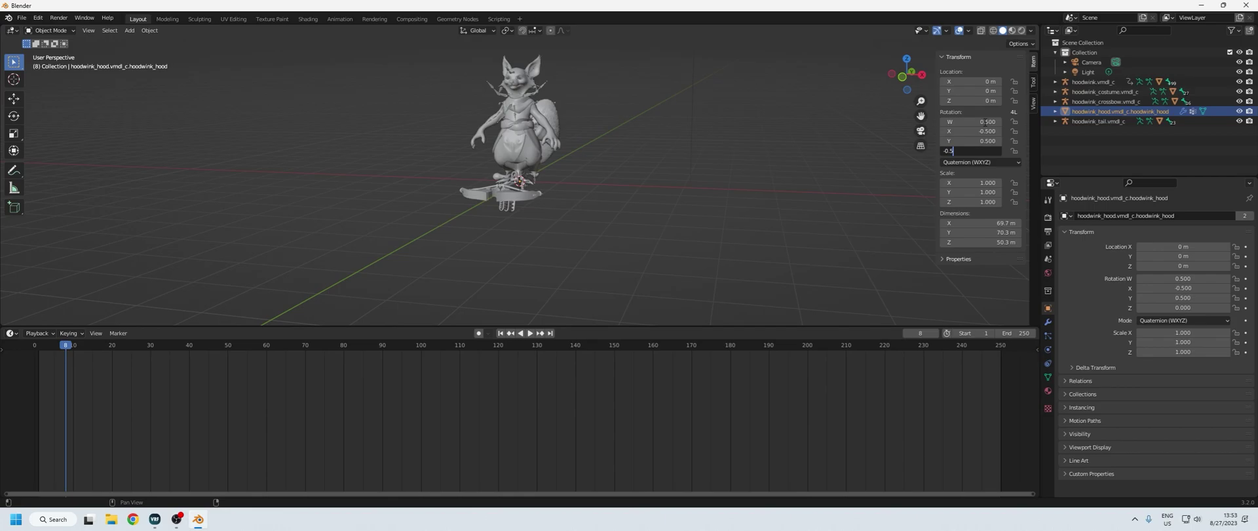
- Confirm the hood mesh's Z rotation of -0.5 and set its scale to 0.025 on X, Y and Z
key("Tab")
type("0.025")
key("Tab")
type("0.025")
key("Tab")
type("0")
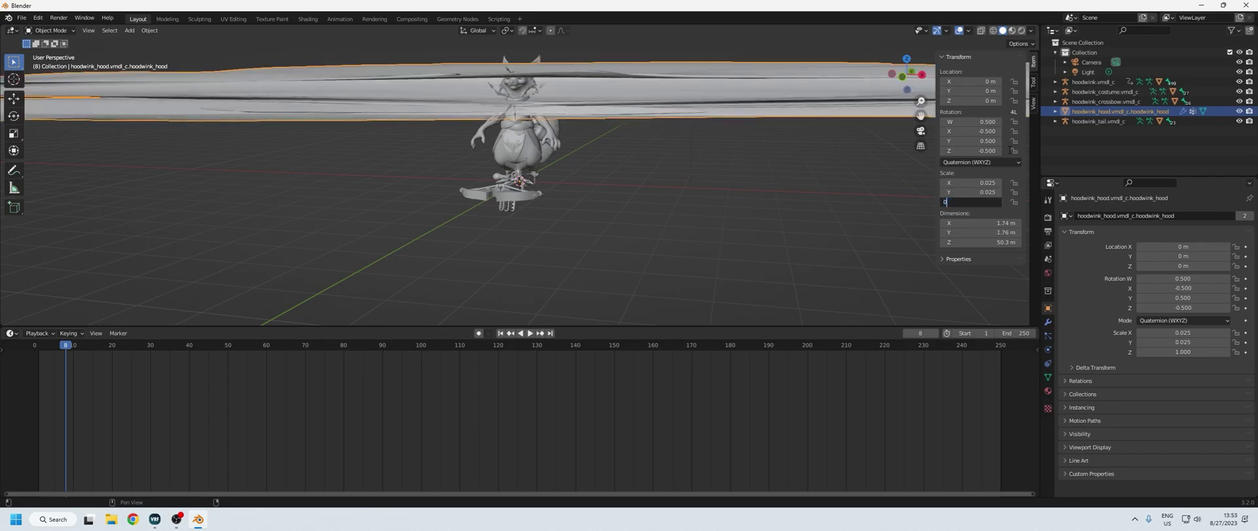
type(".025")
key("Return")
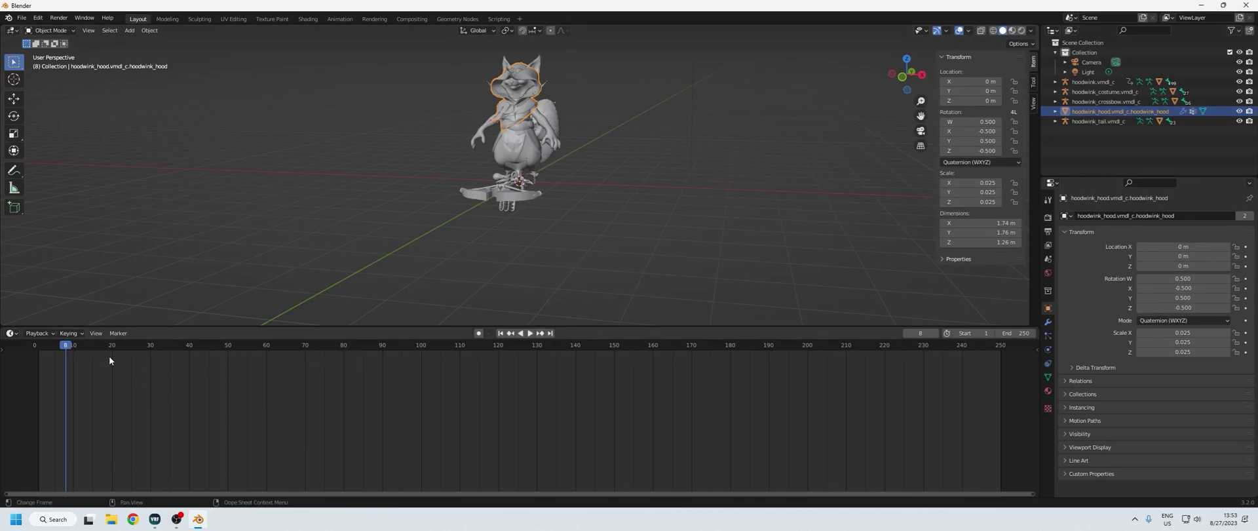
- Switch to the Animation workspace and assign the mouse_idle_rare_b_hoodwink.vmdl_c action to the hoodwink armature
left_click(316, 19)
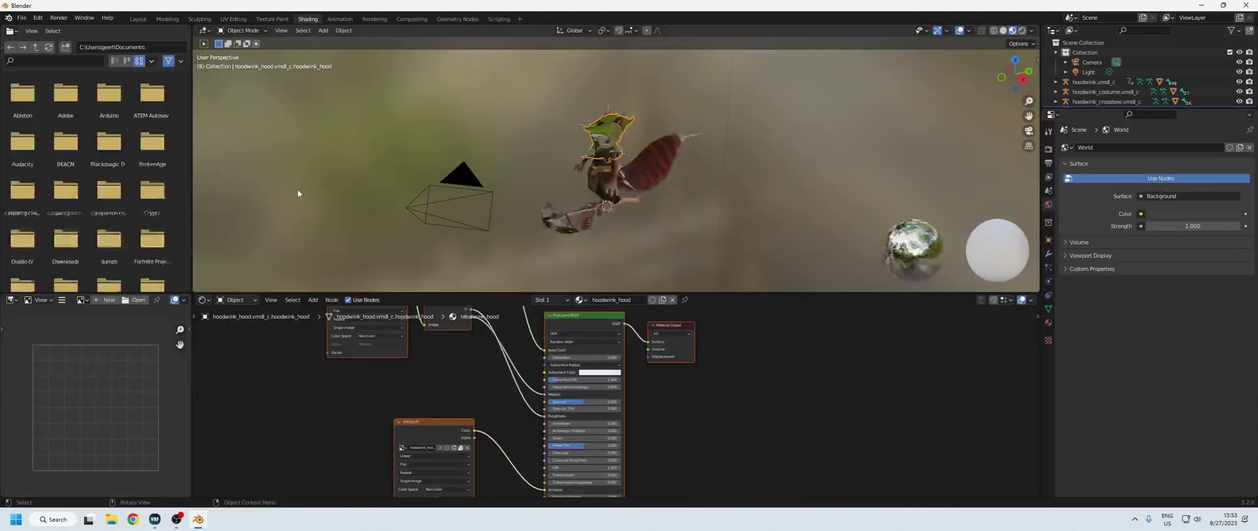
left_click(341, 19)
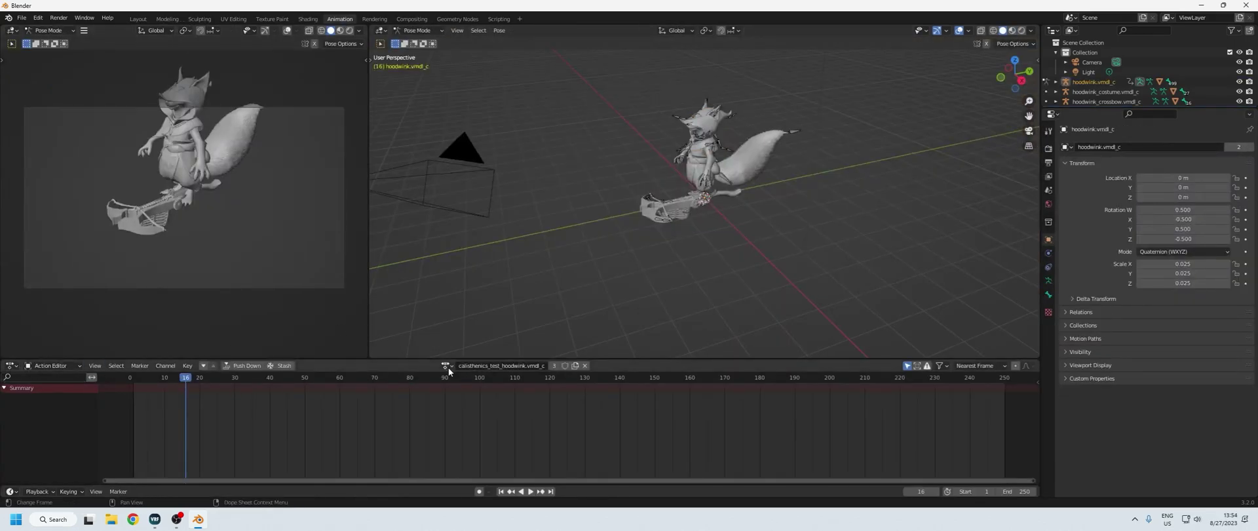
left_click(447, 366)
type("id")
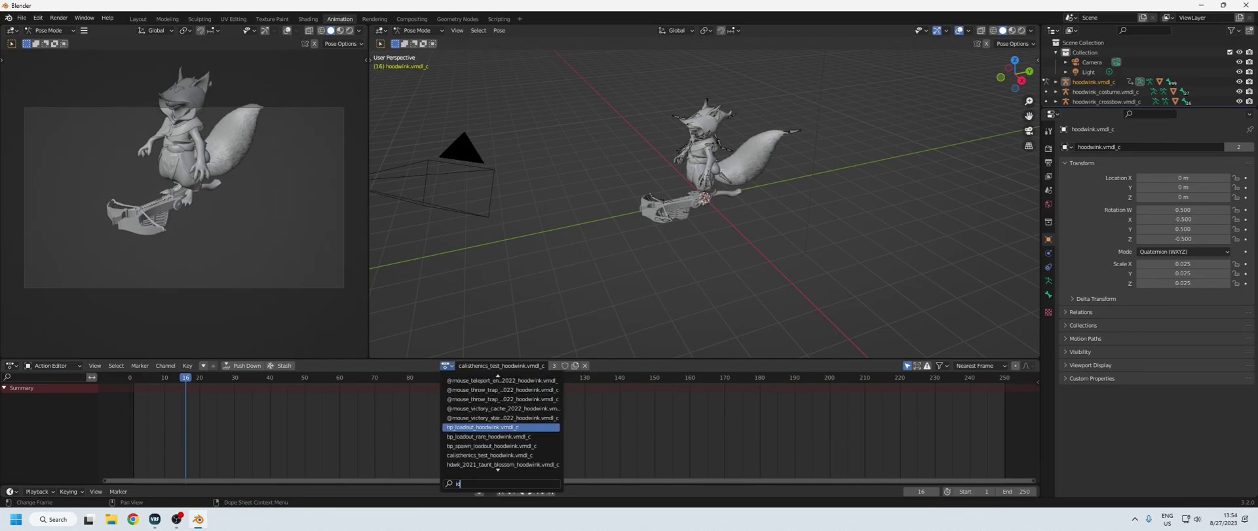
type("le")
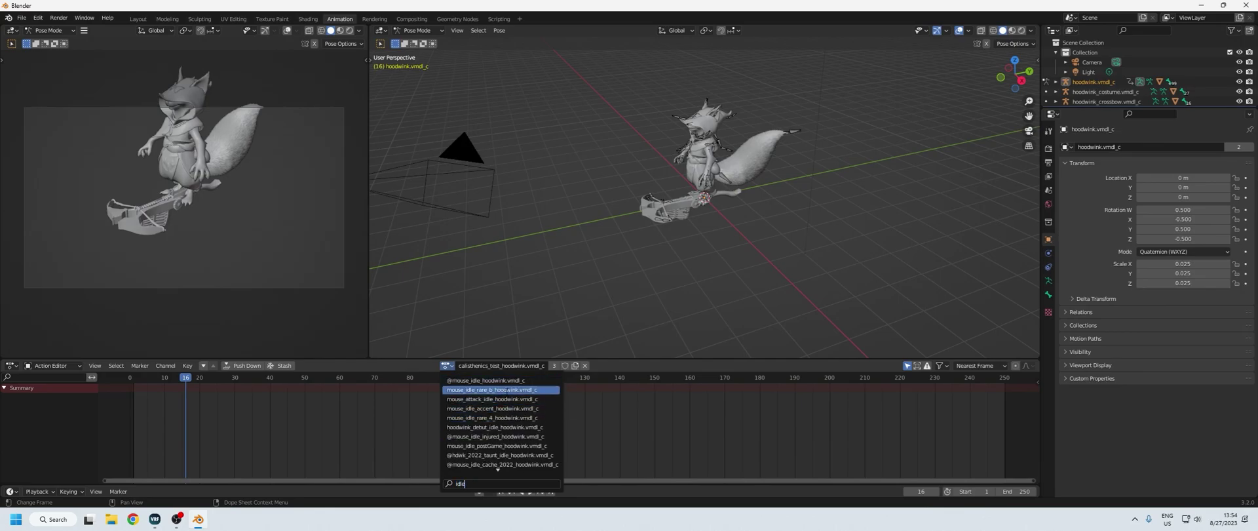
left_click(506, 390)
- Scrub through the assigned animation and return to the Layout workspace, placing the playhead at frame 20
left_click_drag(183, 392, 171, 392)
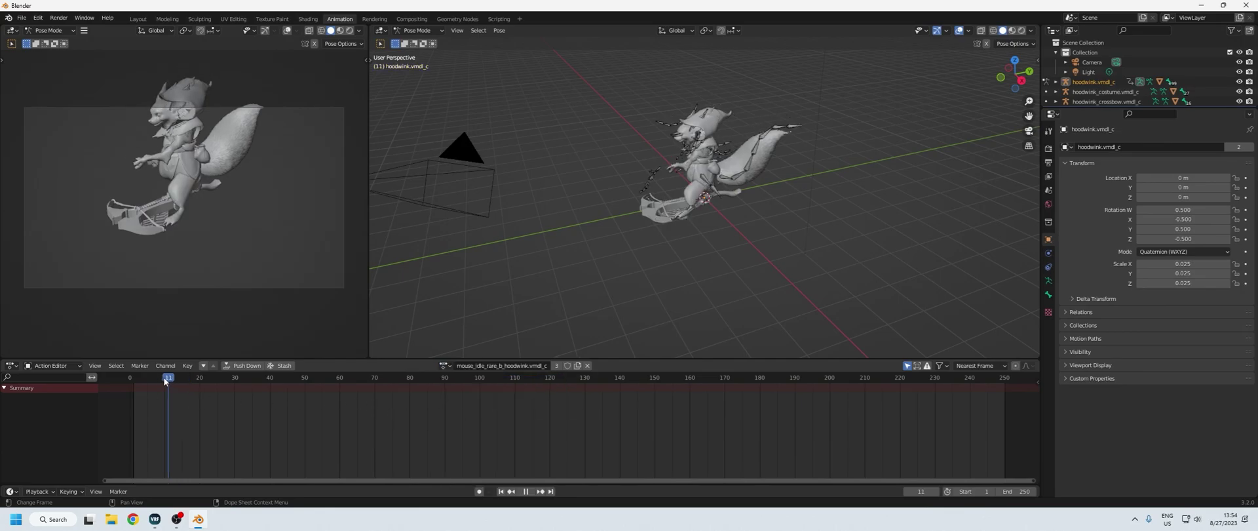
left_click(138, 19)
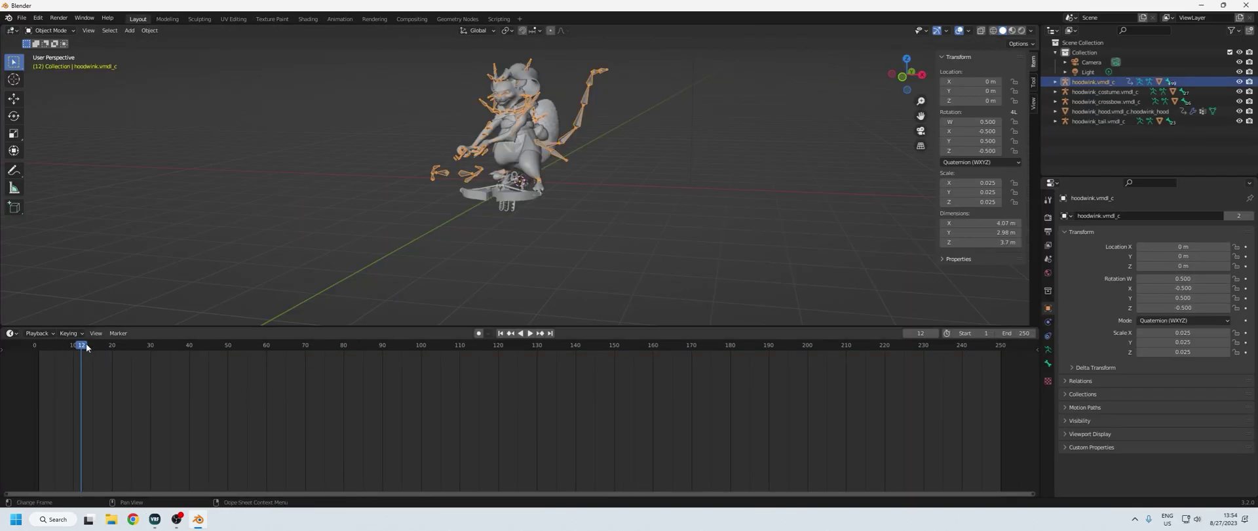
left_click_drag(82, 346, 112, 348)
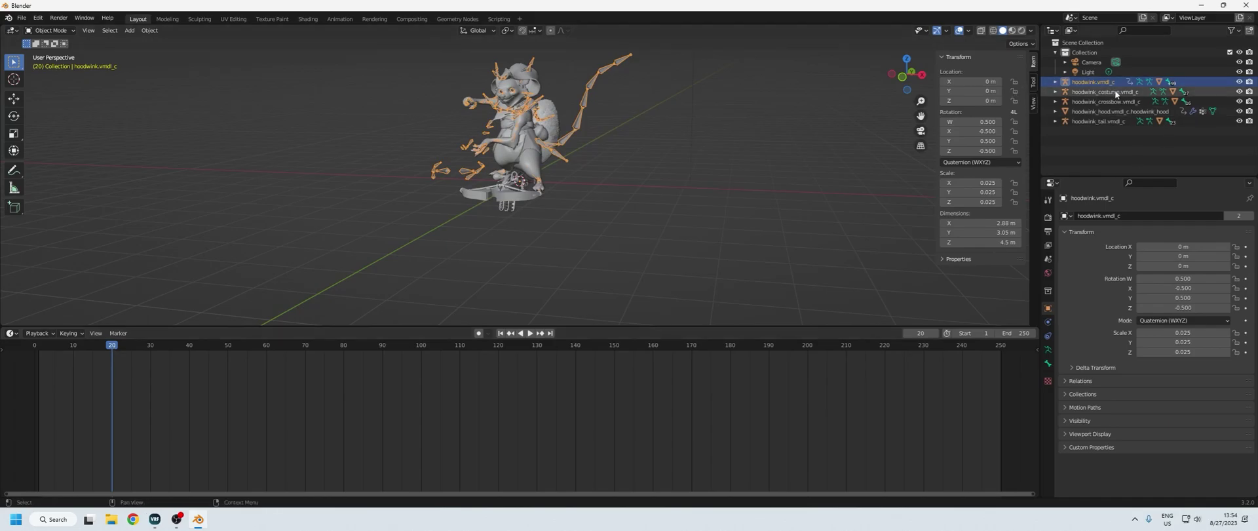
- Parent the hoodwink_hood mesh to the hoodwink.vmdl_c armature with Armature Deform
left_click(1077, 112)
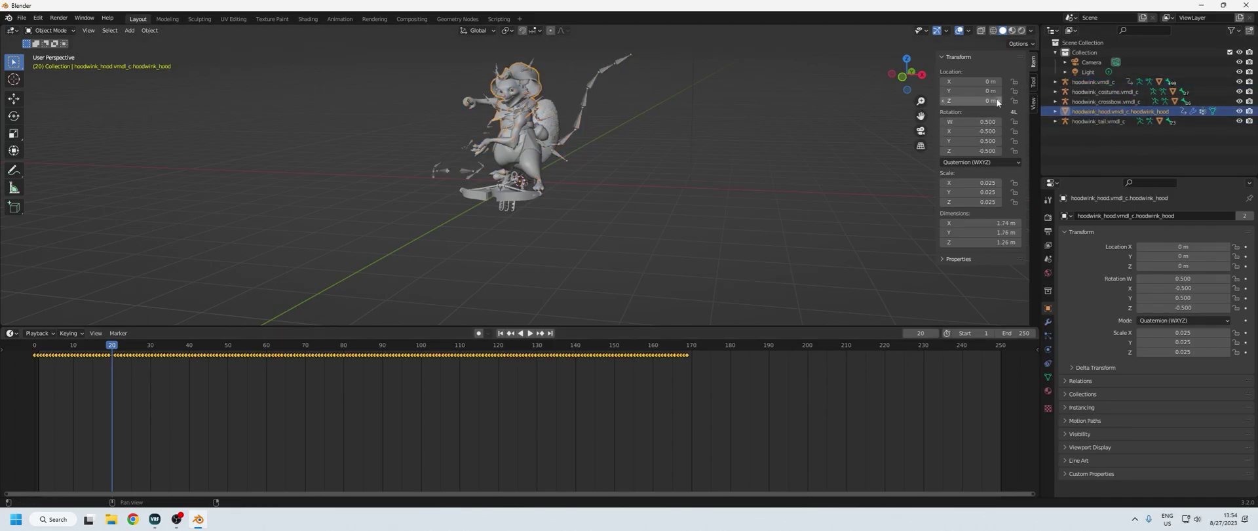
left_click(1094, 82, "ctrl")
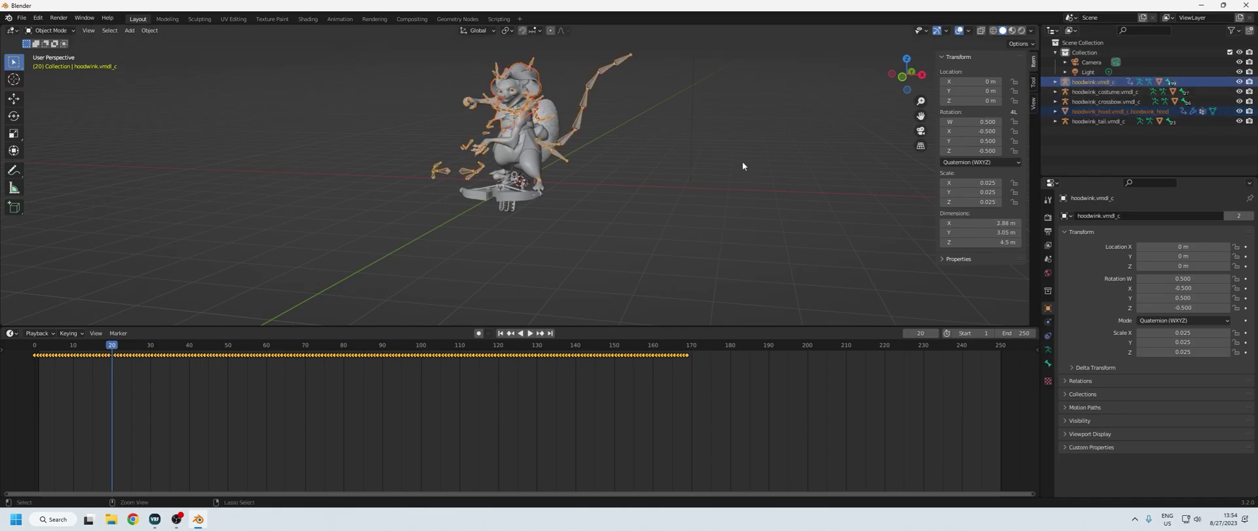
key("ctrl+p")
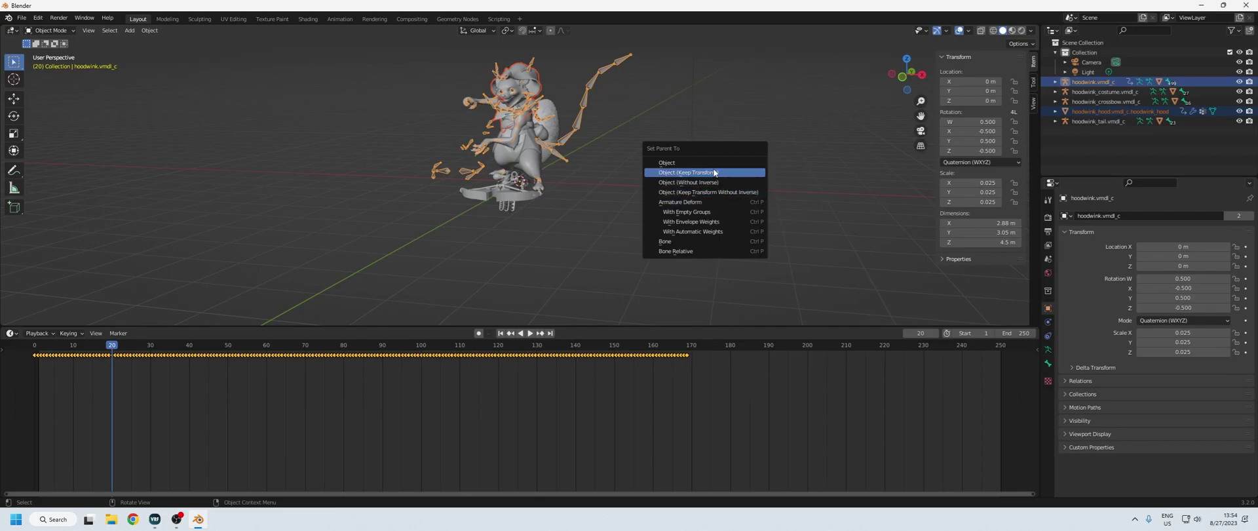
left_click(697, 205)
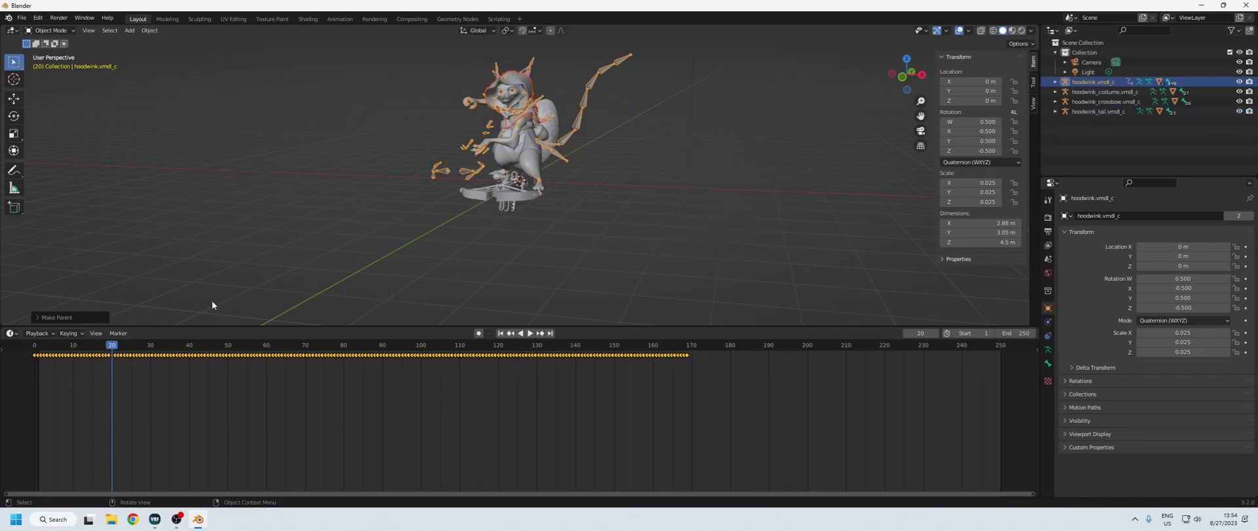
- Scrub the timeline to frame 29 to check how the hood moves with the armature
key("space")
left_click_drag(110, 349, 148, 367)
key("space")
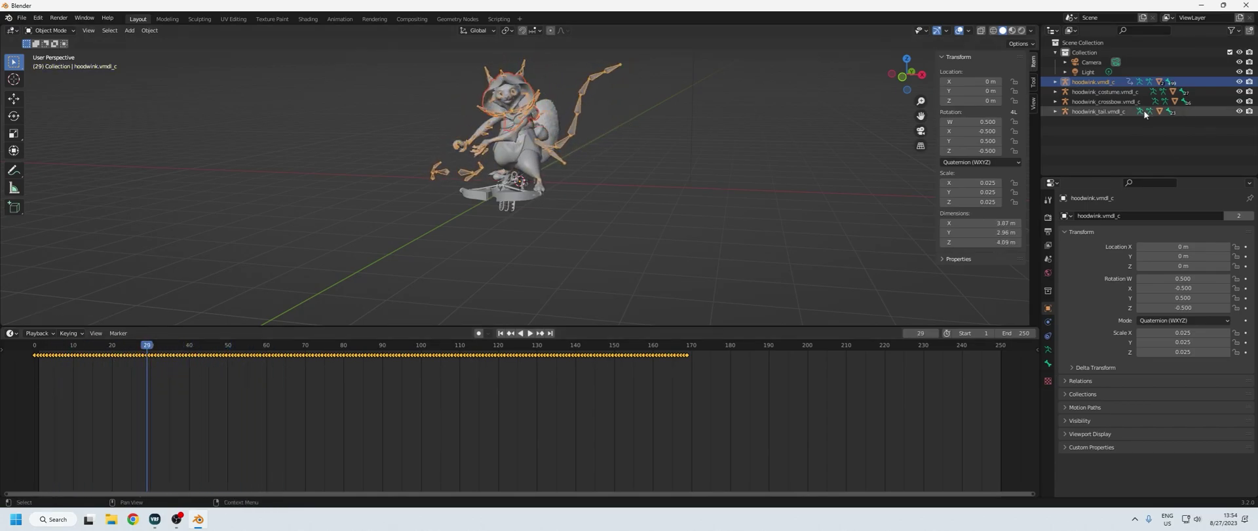
- Delete the hoodwink_costume.vmdl_c armature while keeping its costume mesh
left_click(1087, 91)
right_click(1104, 93)
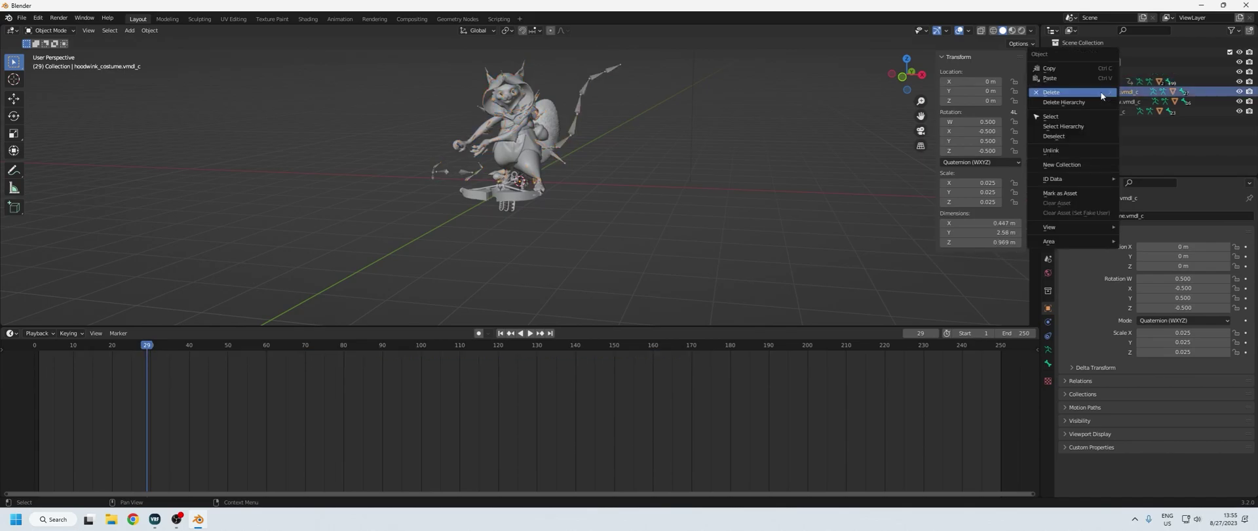
right_click(1113, 92)
left_click(1083, 91)
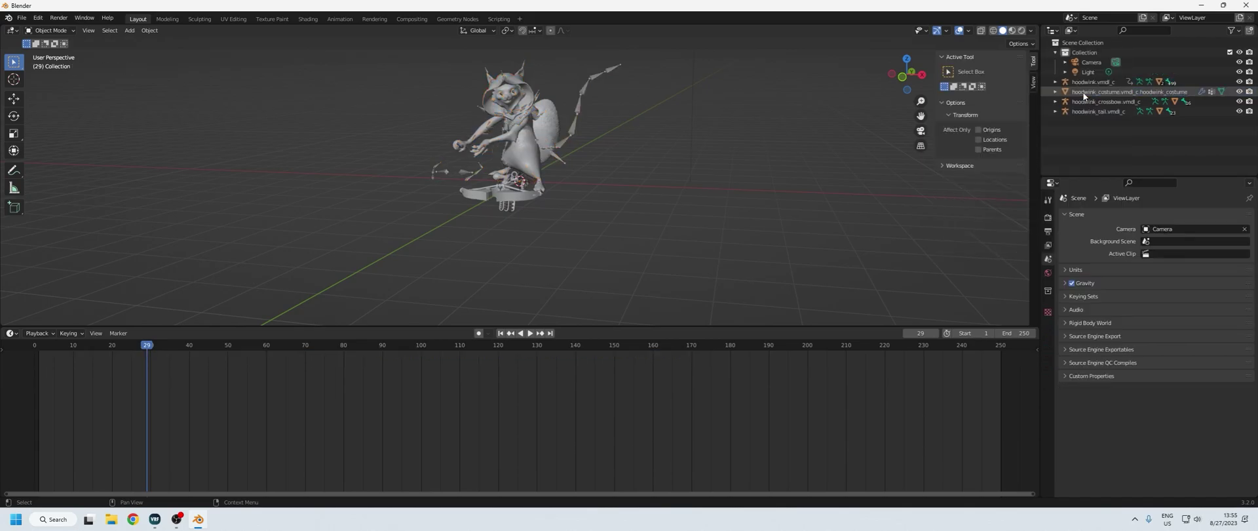
- Set the costume mesh's quaternion rotation to W 0.5, X -0.5, Y 0.5 and Z -0.5
left_click(1112, 93)
left_click(987, 121)
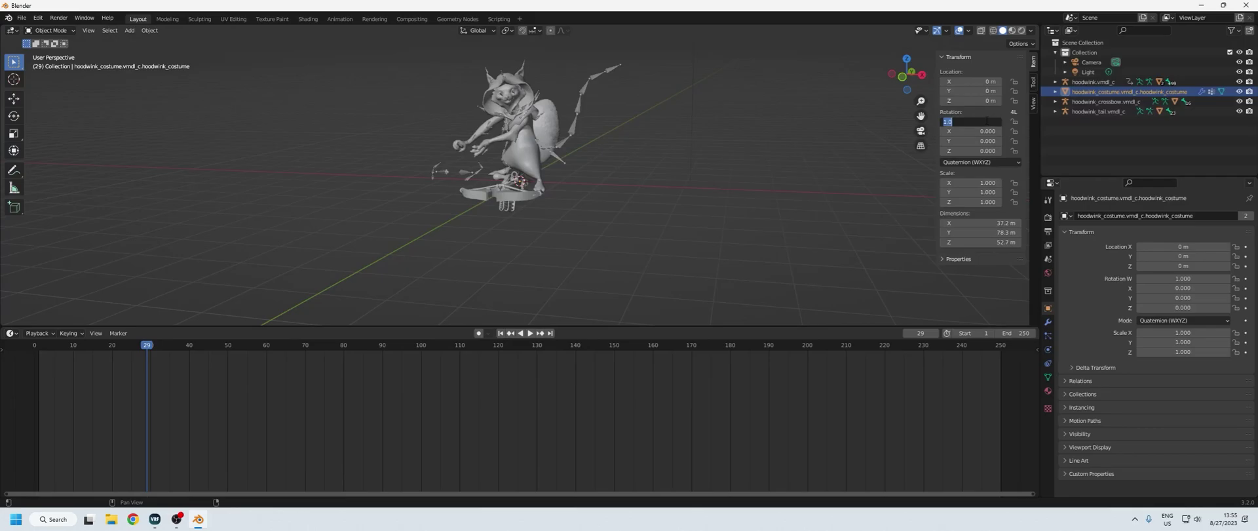
type("0.5")
key("Tab")
type("-0.5")
key("Tab")
type("0.5")
key("Tab")
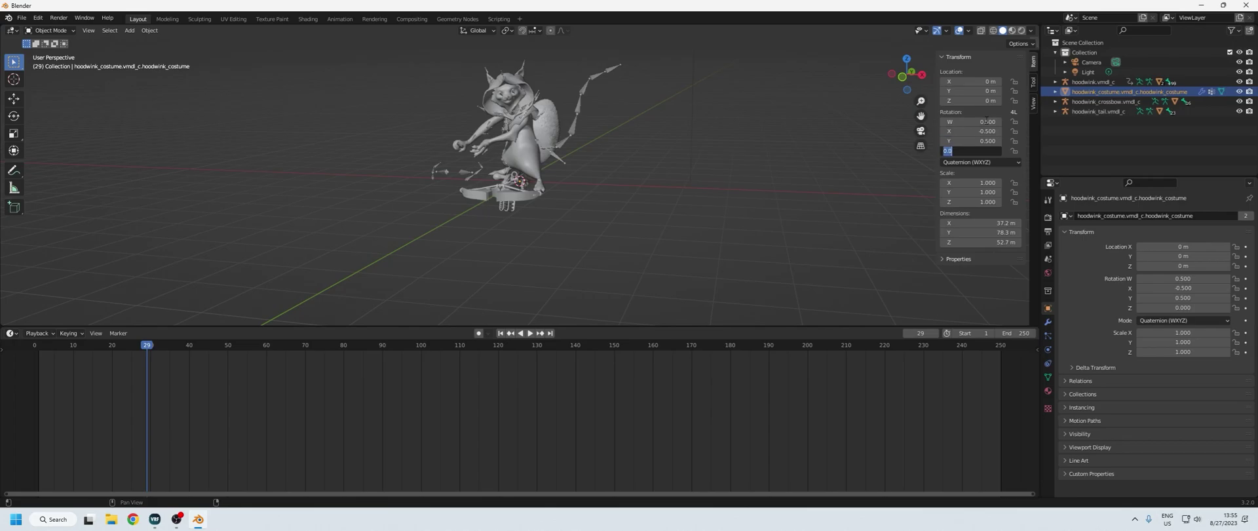
type("-0.5")
key("Tab")
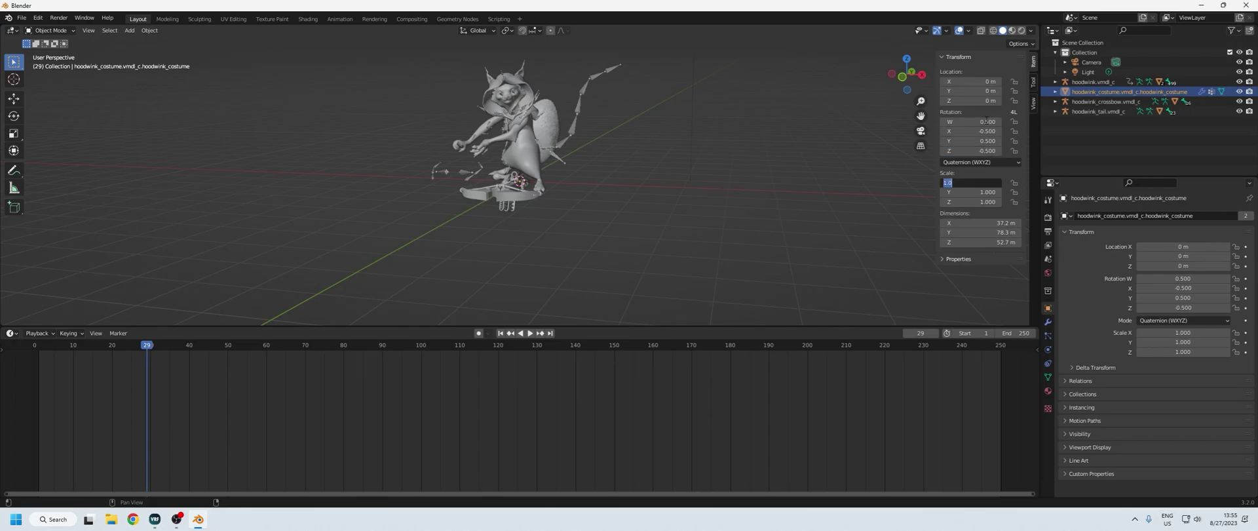
- Set the costume mesh's scale to 0.025 on X, Y and Z
type("0.025")
key("Tab")
type("0.025")
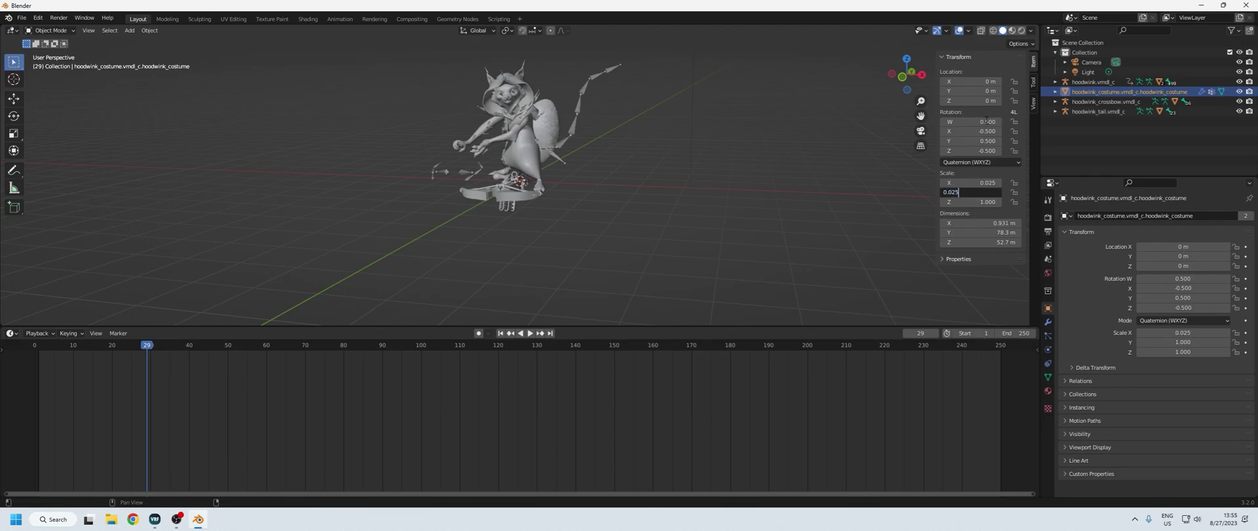
key("Tab")
type("0.02")
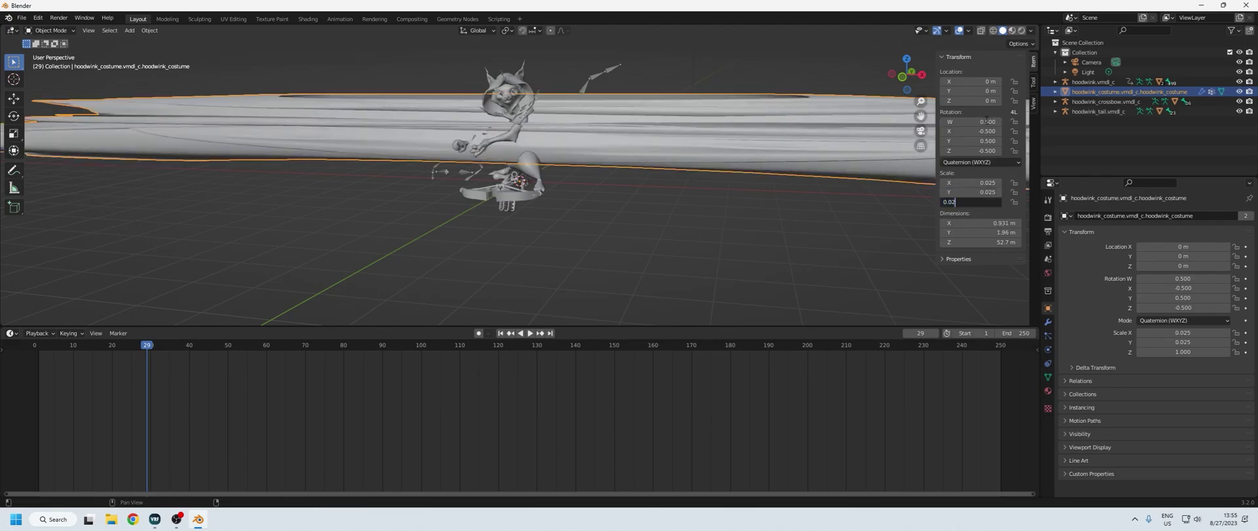
type("5")
key("Return")
- Parent the costume mesh to the hoodwink.vmdl_c armature with an armature deform
left_click(1099, 82, "ctrl")
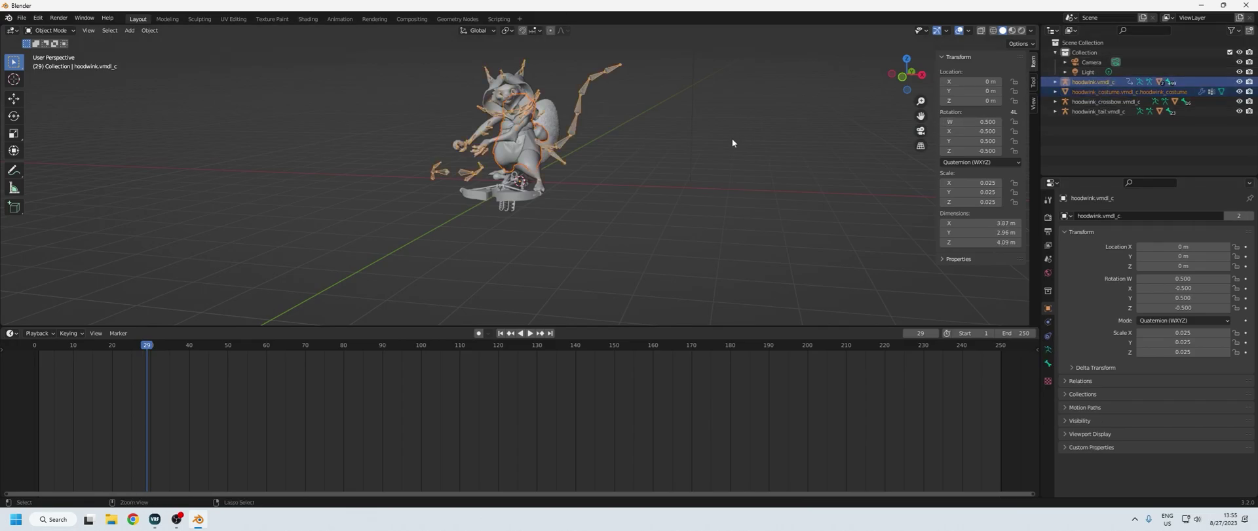
key("ctrl+p")
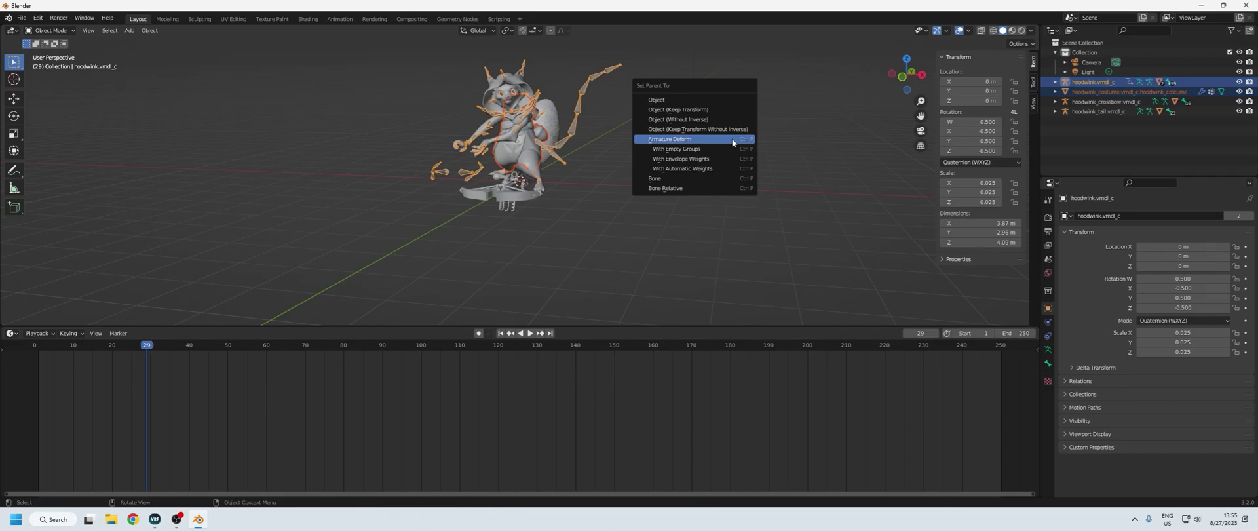
left_click(698, 171)
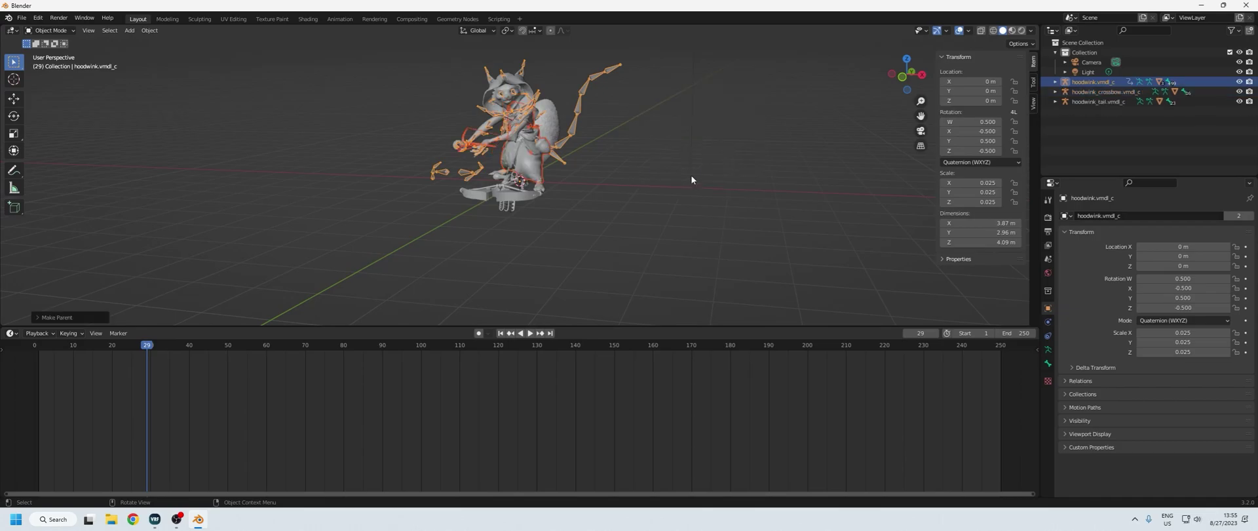
- Scrub the timeline back and forth and orbit the model to check how the costume follows the animation
left_click_drag(146, 347, 112, 345)
middle_click_drag(293, 182, 334, 155)
left_click_drag(108, 348, 172, 345)
key("Escape")
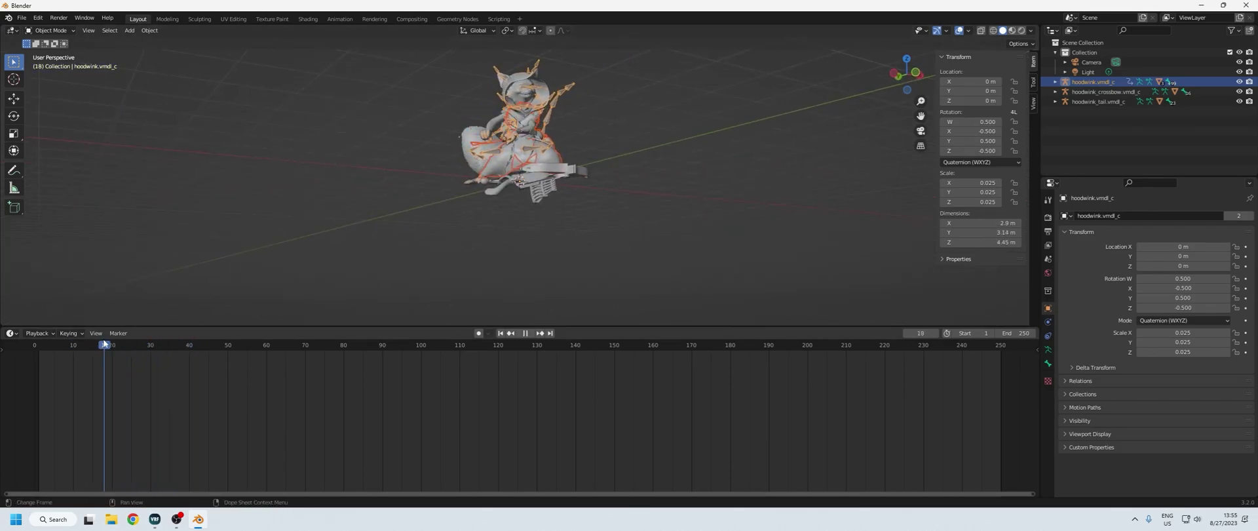
- Delete the hoodwink_crossbow.vmdl_c armature while keeping its crossbow mesh
left_click(1109, 93)
middle_click_drag(715, 143, 678, 160)
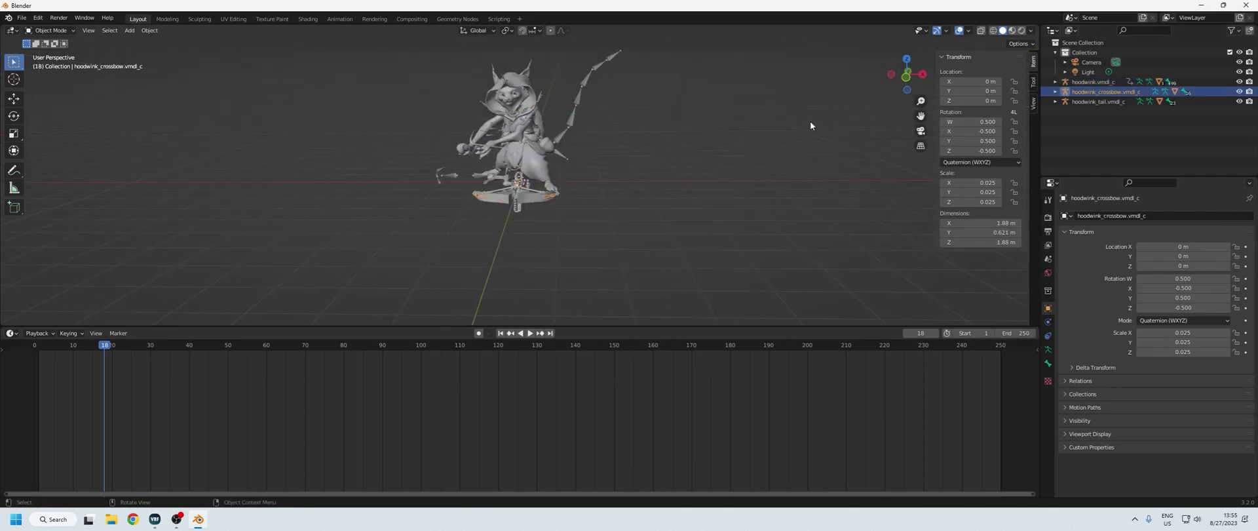
key("Delete")
- Set the crossbow mesh's quaternion rotation to W 0.5, X -0.5, Y 0.5 and Z -0.5
left_click(1126, 92)
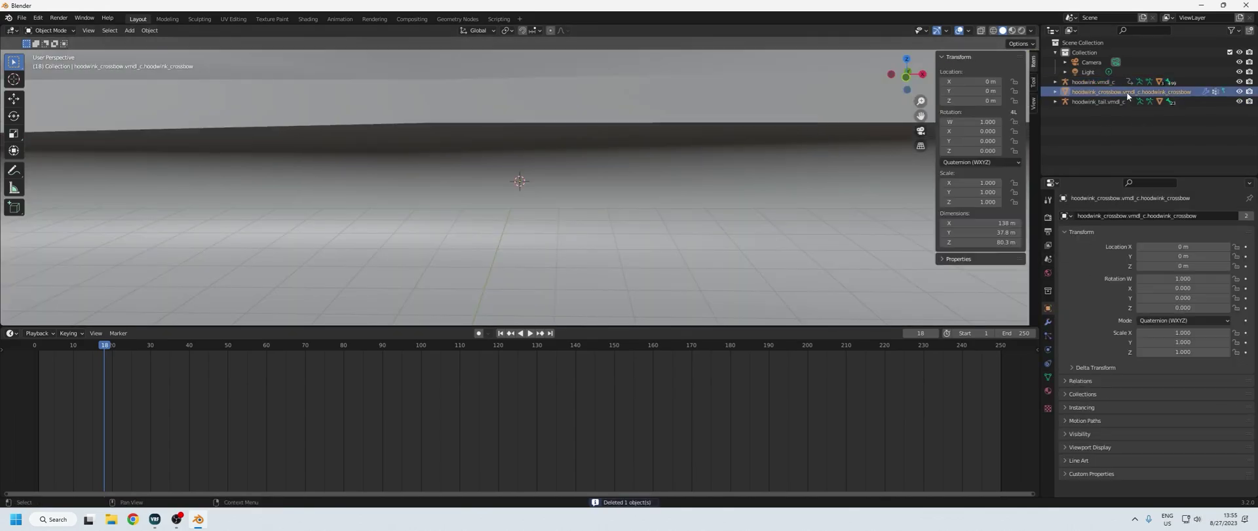
left_click(975, 121)
type("0.5")
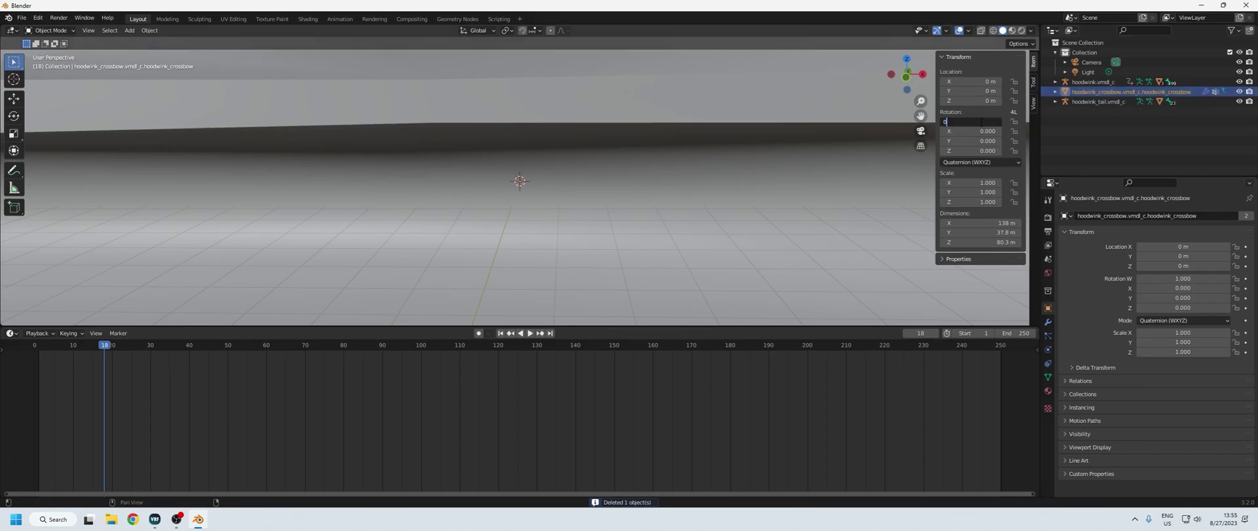
key("Tab")
type("-0.5")
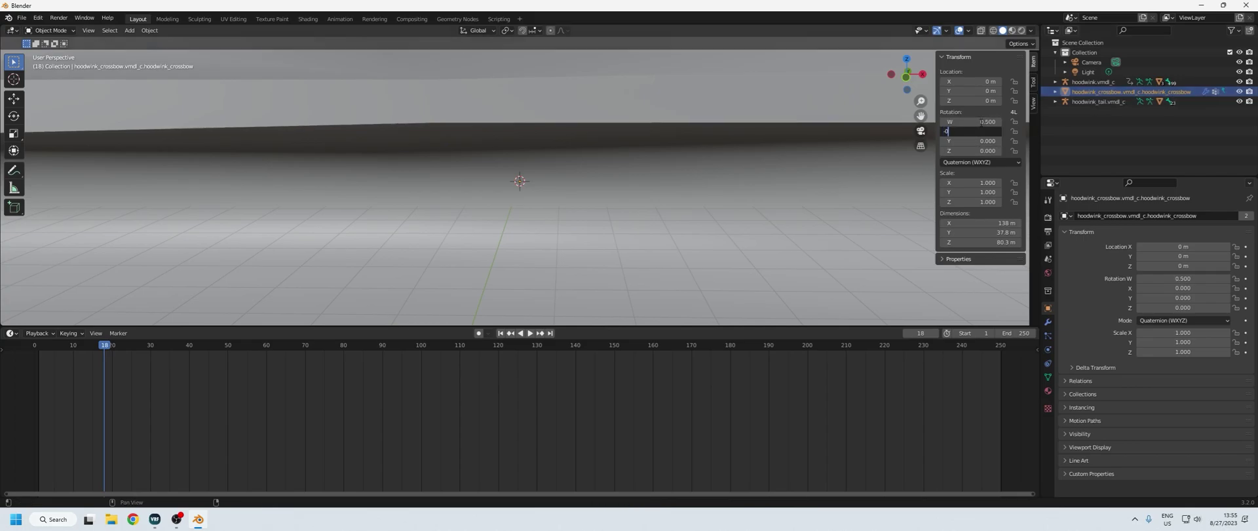
key("Tab")
type("0.5")
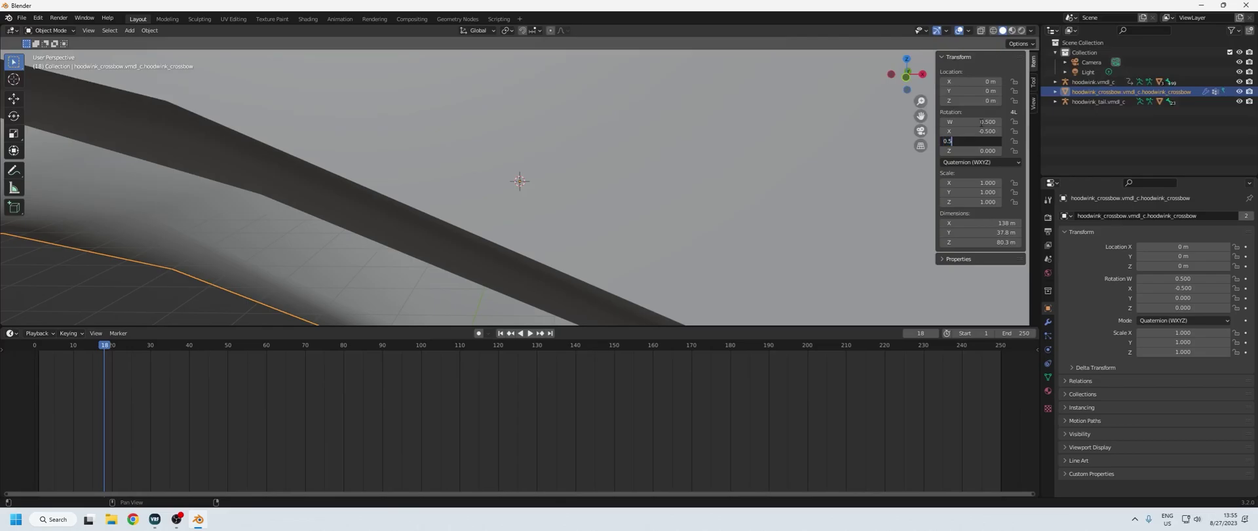
key("Tab")
type("-0.5")
key("Tab")
- Set the crossbow mesh's scale to 0.025 on X, Y and Z
type("0.025")
key("Tab")
type("0.025")
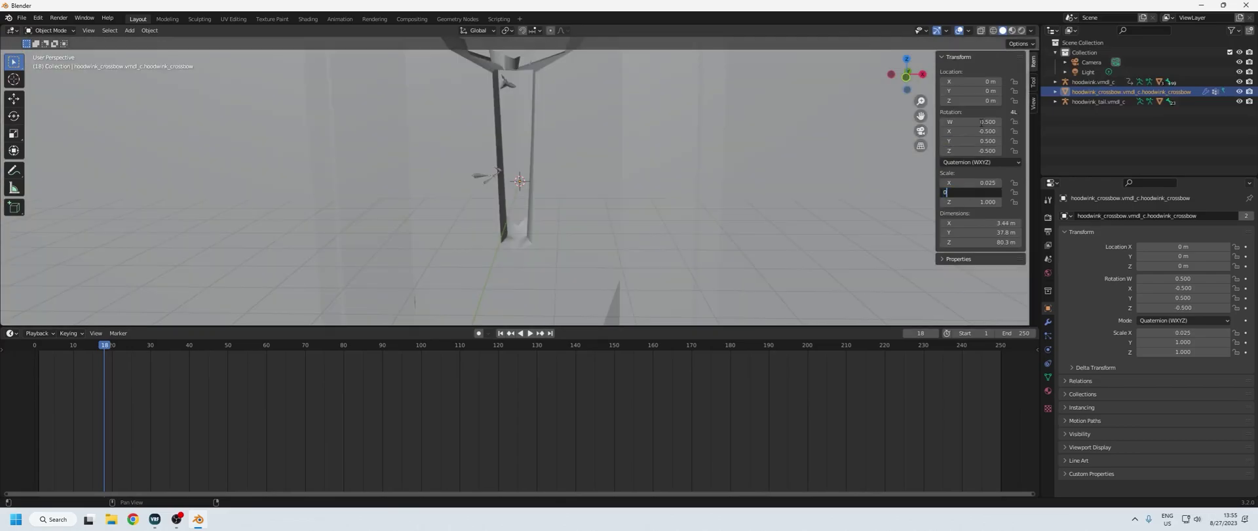
key("Tab")
type("0.025")
key("Return")
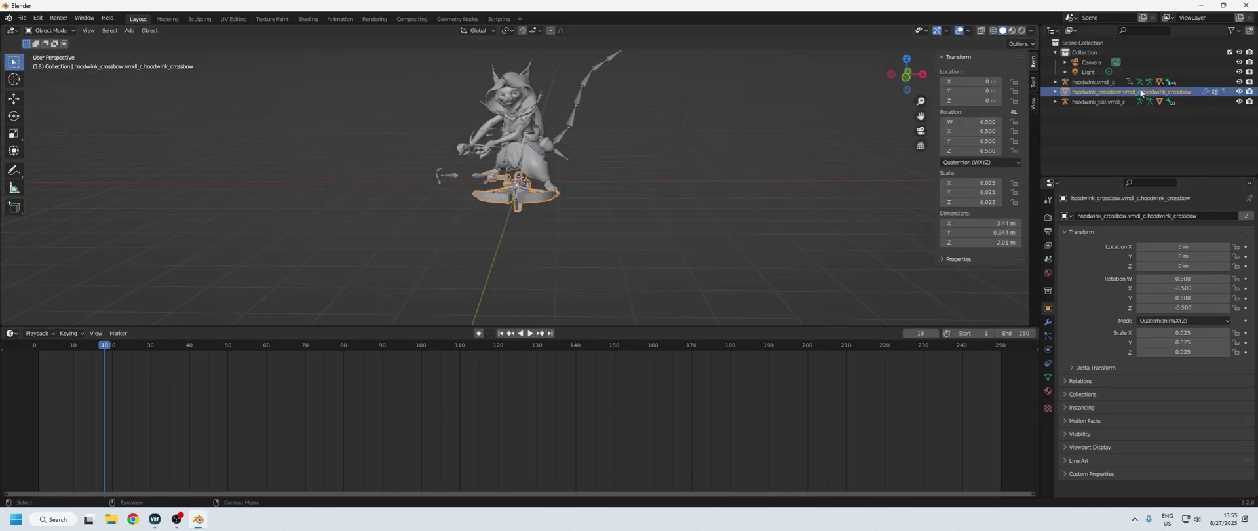
- Parent the hoodwink_crossbow mesh to the hoodwink.vmdl_c armature using Armature Deform With Automatic Weights
left_click(1093, 82, "ctrl")
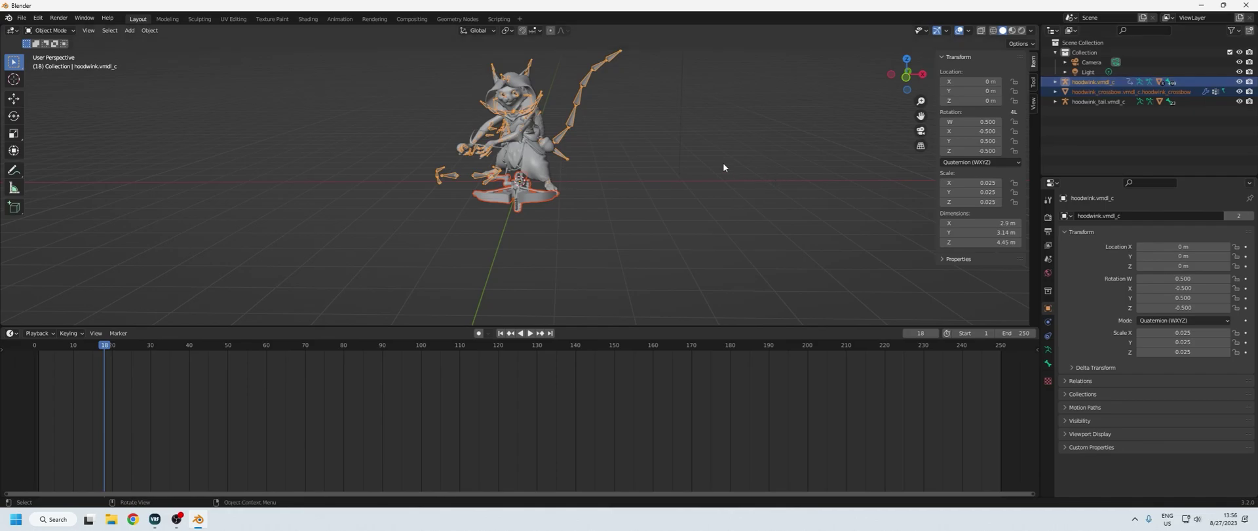
key("ctrl+p")
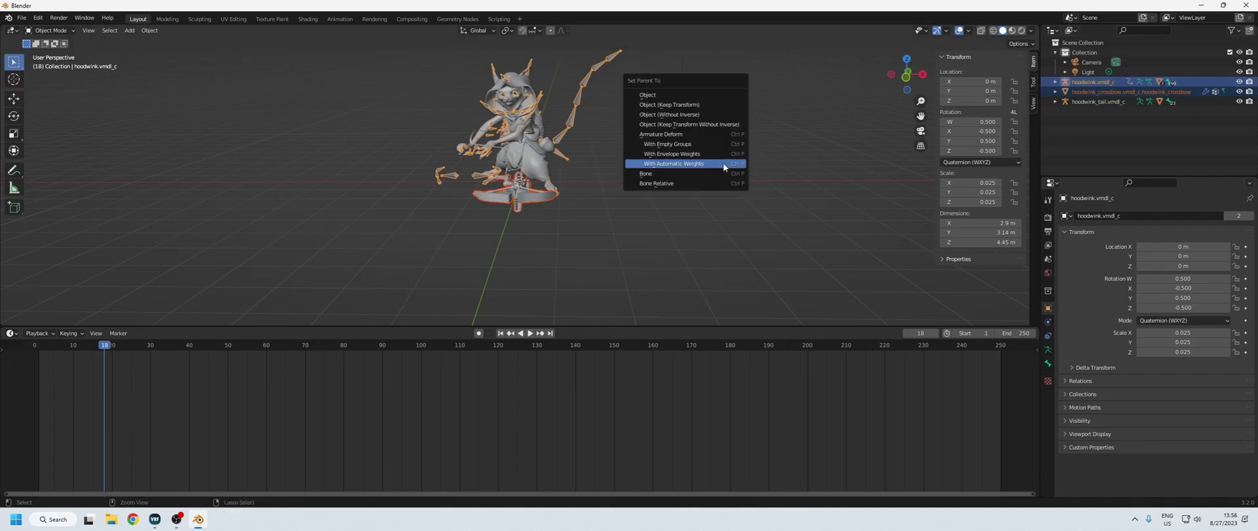
left_click(685, 167)
- Delete the hoodwink_tail.vmdl_c armature while keeping its tail mesh
middle_click_drag(679, 167, 693, 261)
left_click(1115, 91)
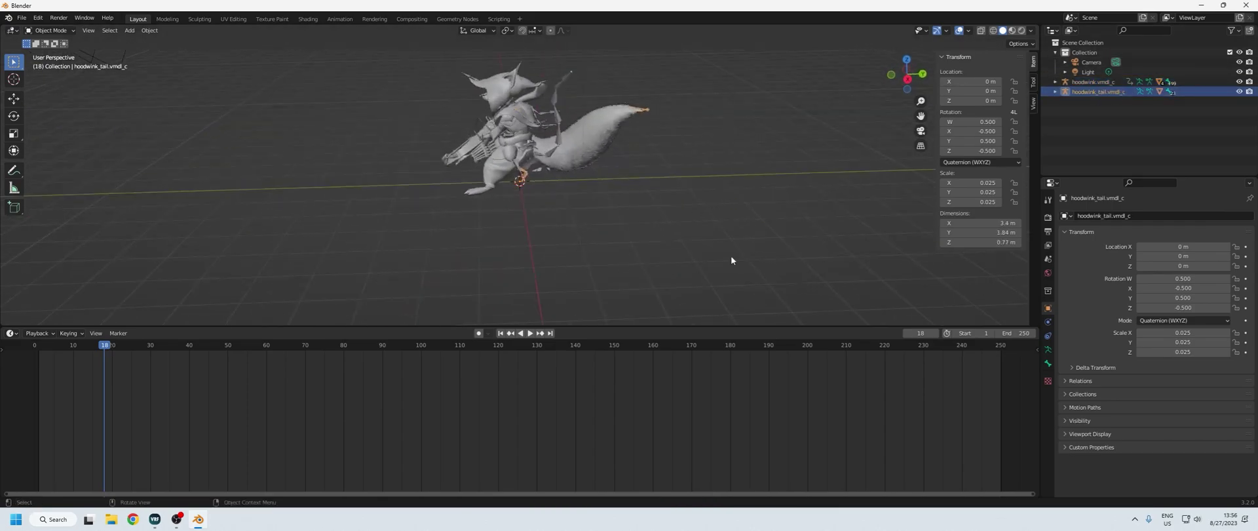
key("Delete")
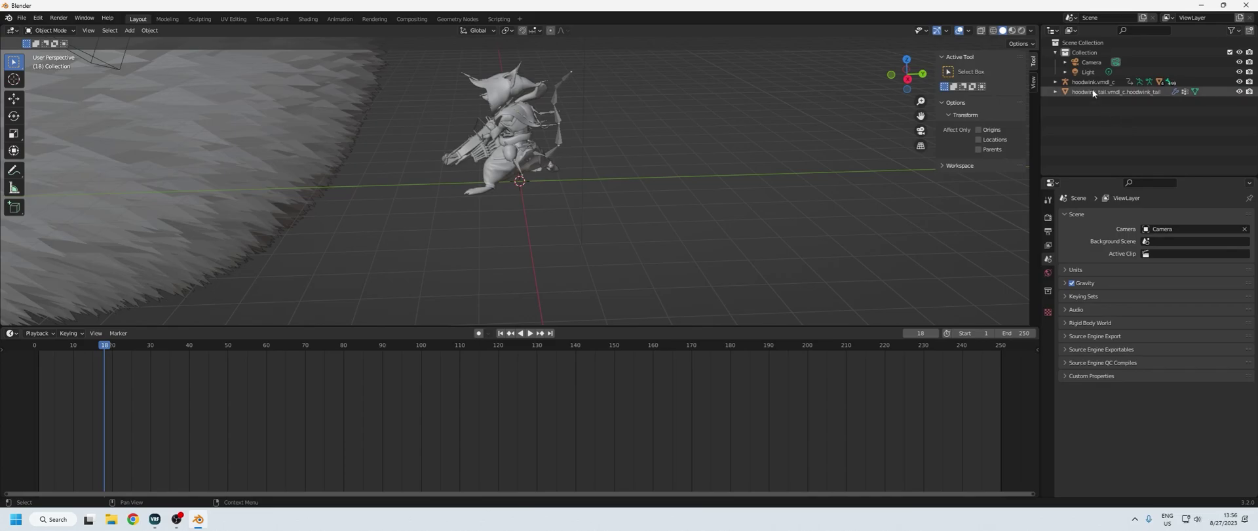
- Set the tail mesh's quaternion rotation to W 0.5, X -0.5, Y 0.5 and Z -0.5
left_click(1091, 90)
left_click(988, 123)
type("0.5")
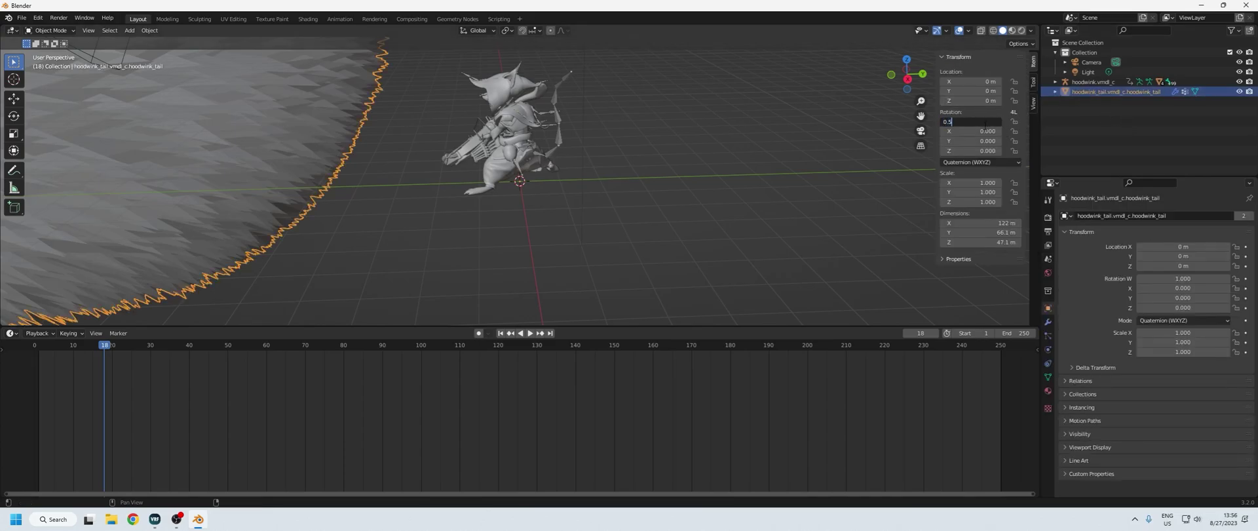
key("Tab")
key("BackSpace")
type("-0.5")
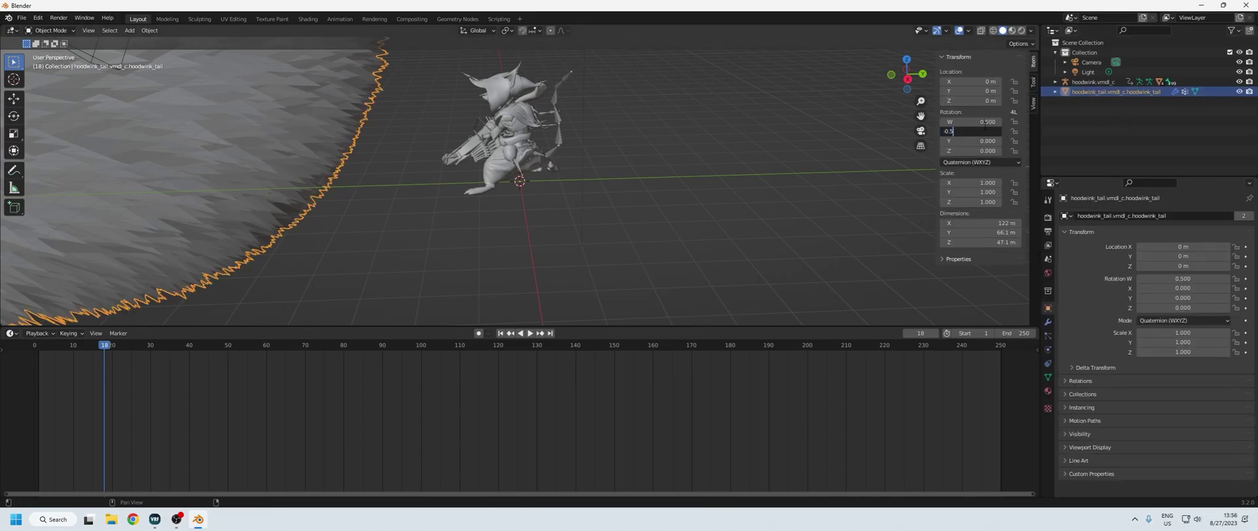
key("Tab")
key("BackSpace")
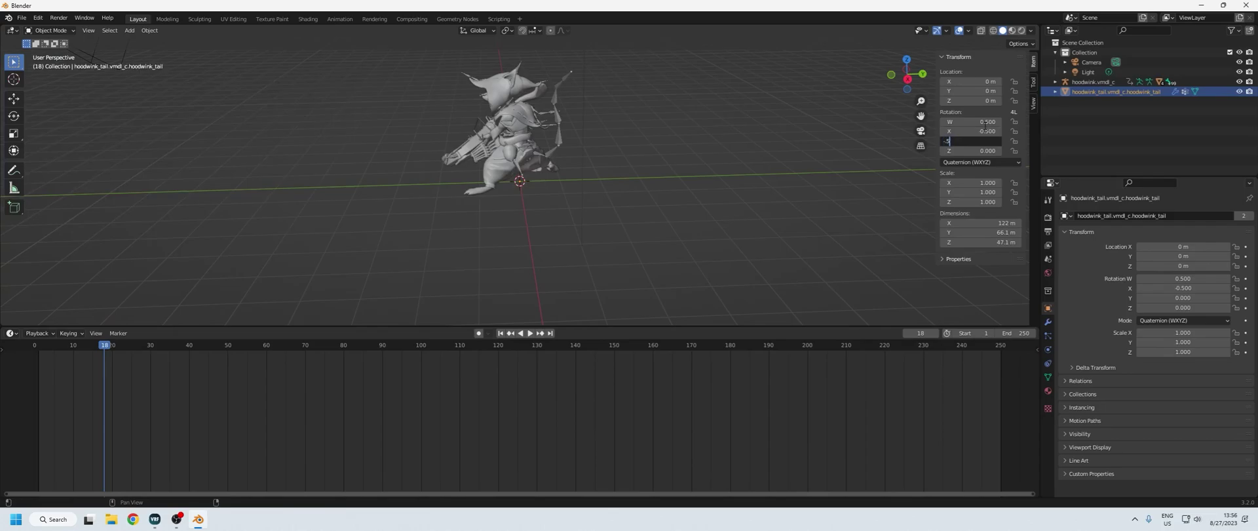
type("-.5")
key("Tab")
key("BackSpace")
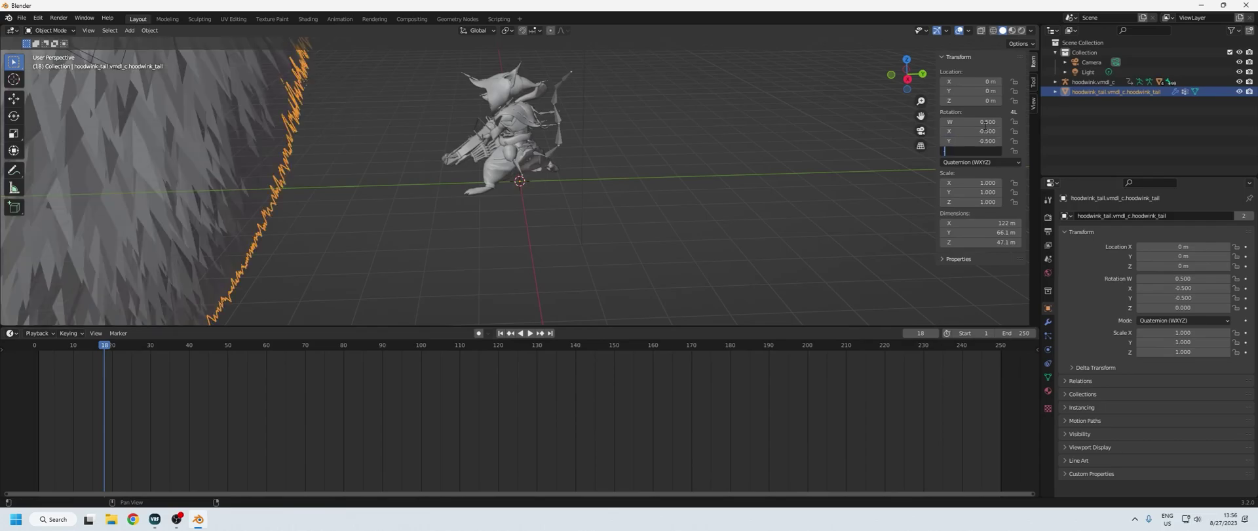
left_click(989, 140)
type("0.5")
key("Tab")
type("-0.5")
key("Return")
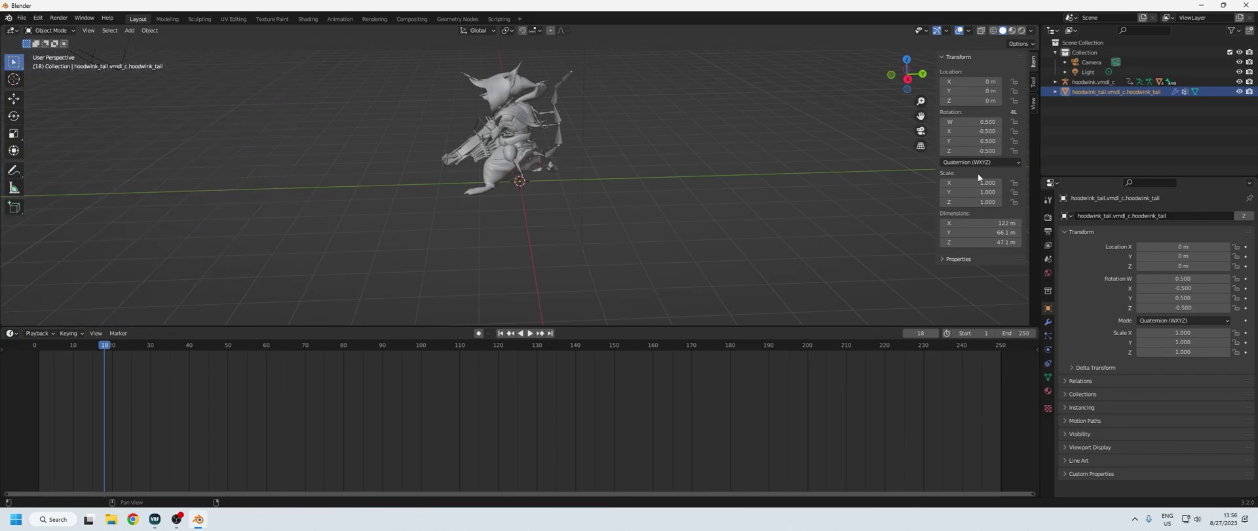
- Set the tail mesh's scale to 0.025 on X, Y and Z
left_click(980, 181)
type("0.25")
key("Tab")
type("0")
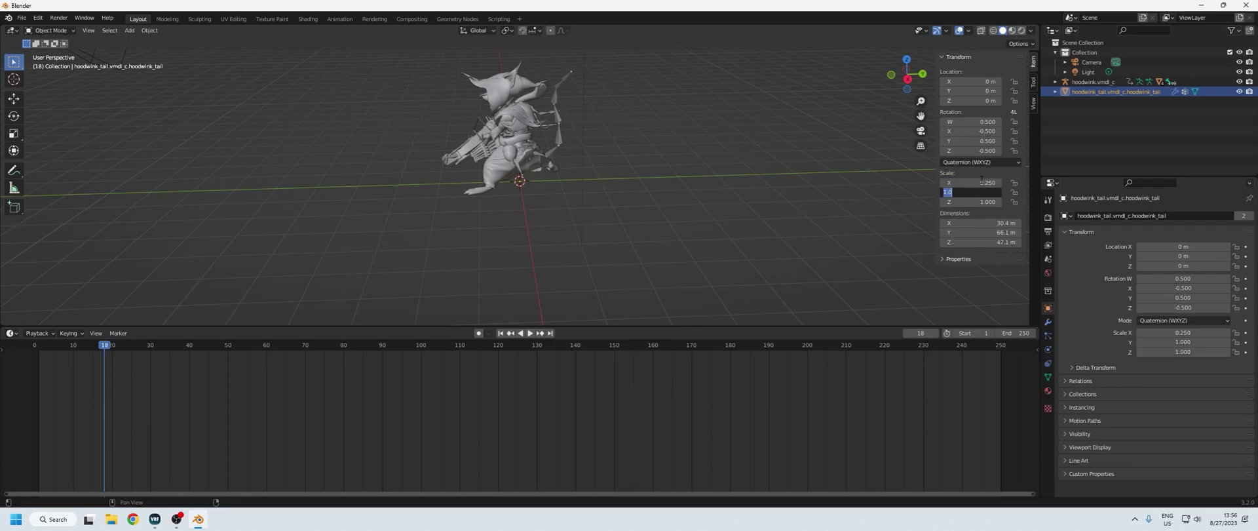
left_click(984, 182)
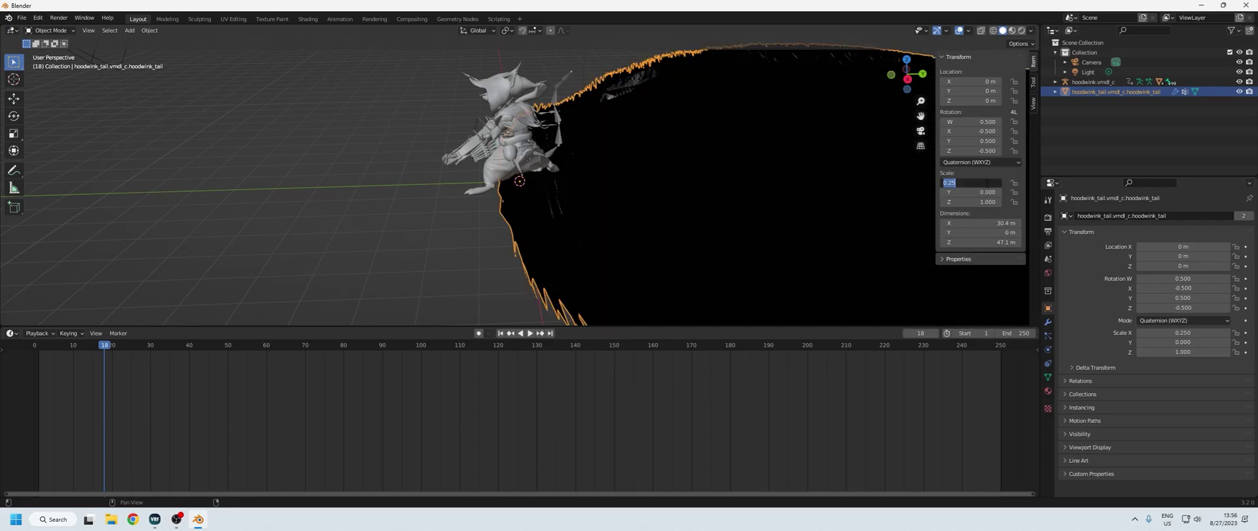
type("0.025")
key("Tab")
type("0.025")
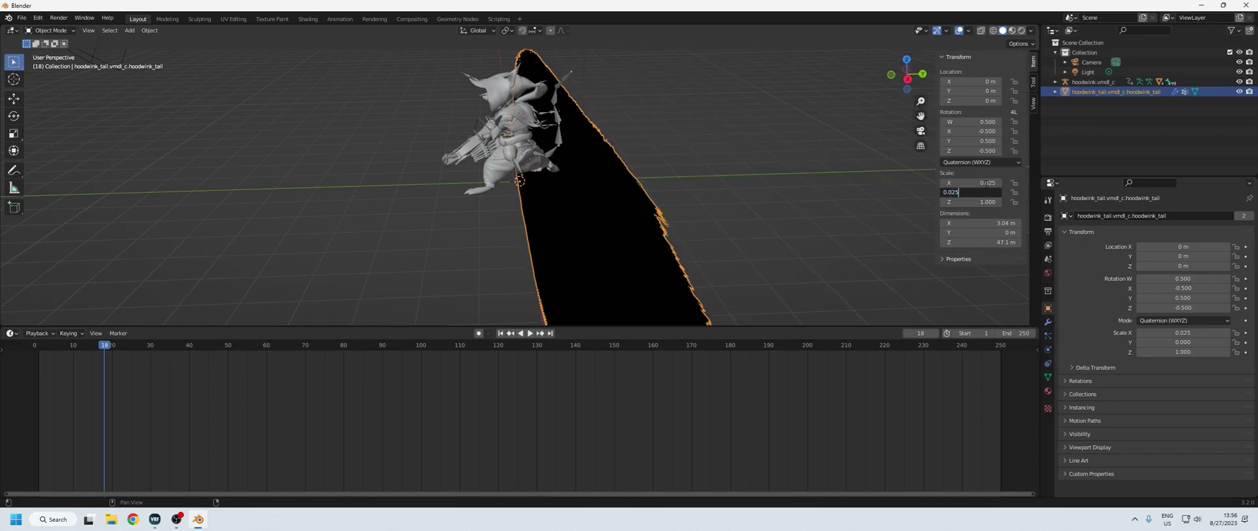
key("Tab")
type("0.025")
key("Return")
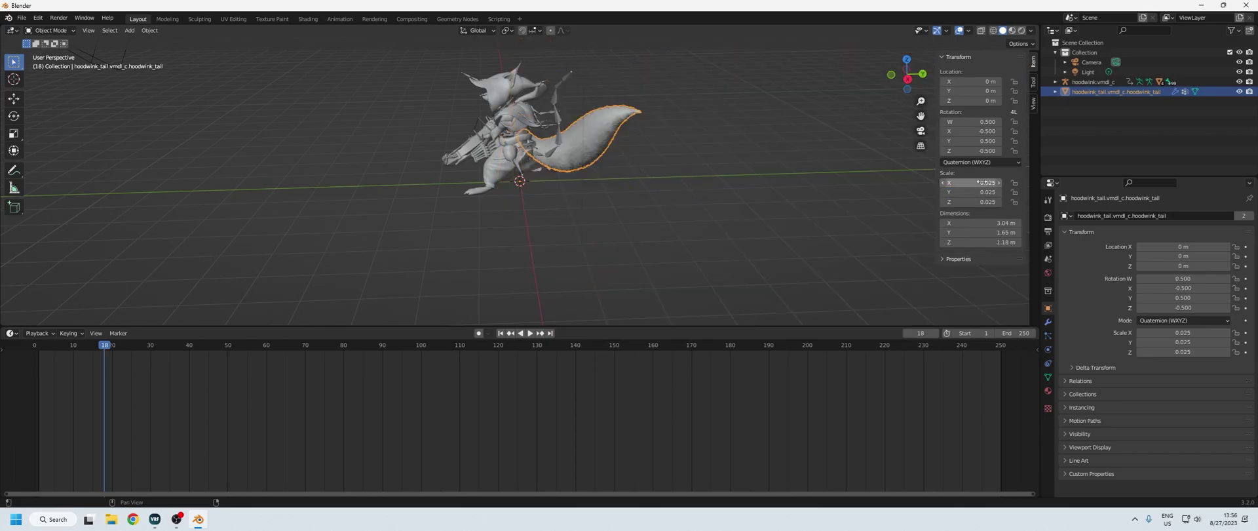
- Parent the hoodwink_tail mesh to the hoodwink.vmdl_c armature using Armature Deform With Automatic Weights
left_click(1101, 82, "ctrl")
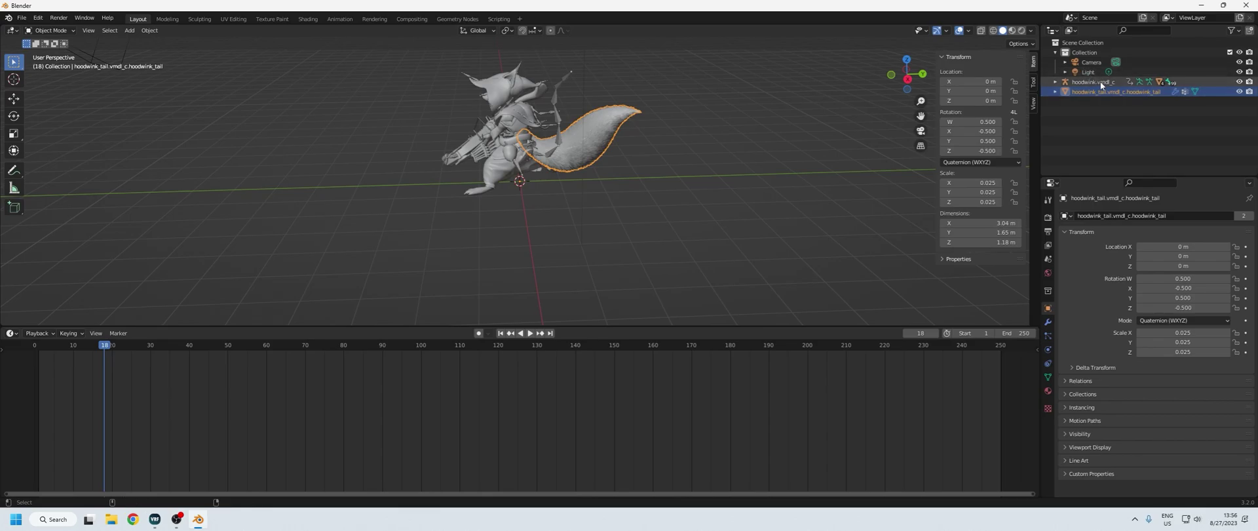
key("ctrl+p")
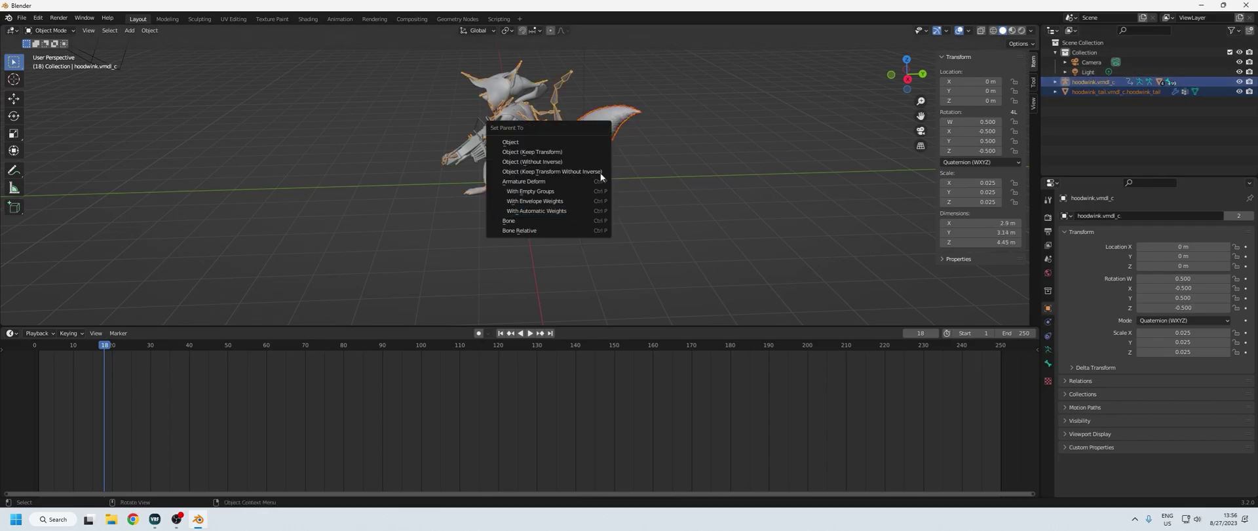
left_click(576, 211)
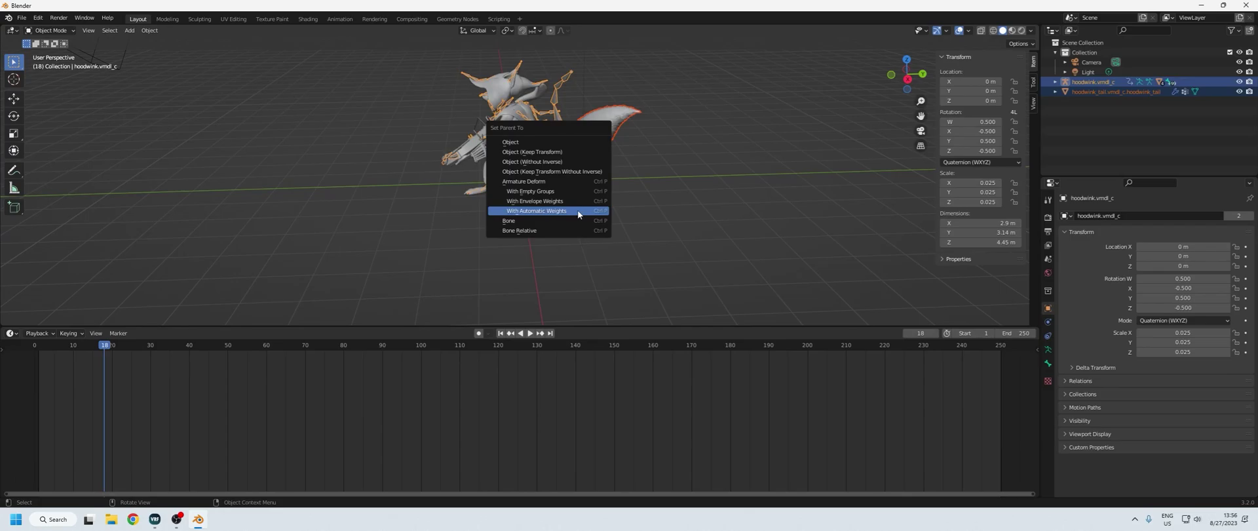
- Play the animation from near its start to check how the crossbow and tail follow the hero armature
middle_click_drag(581, 210, 295, 295)
left_click_drag(112, 348, 50, 347)
key("space")
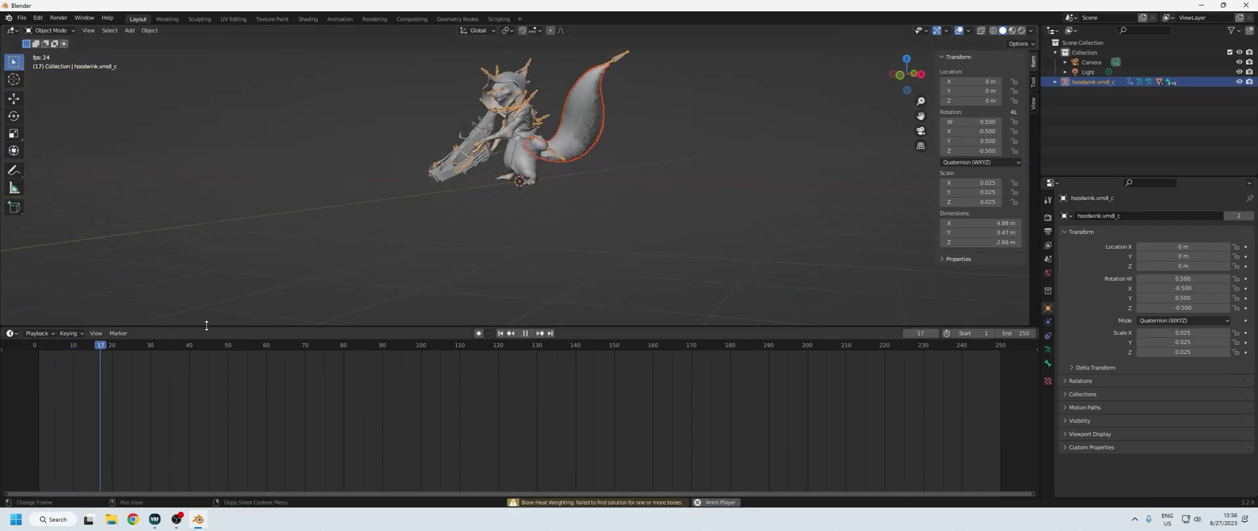
key("space")
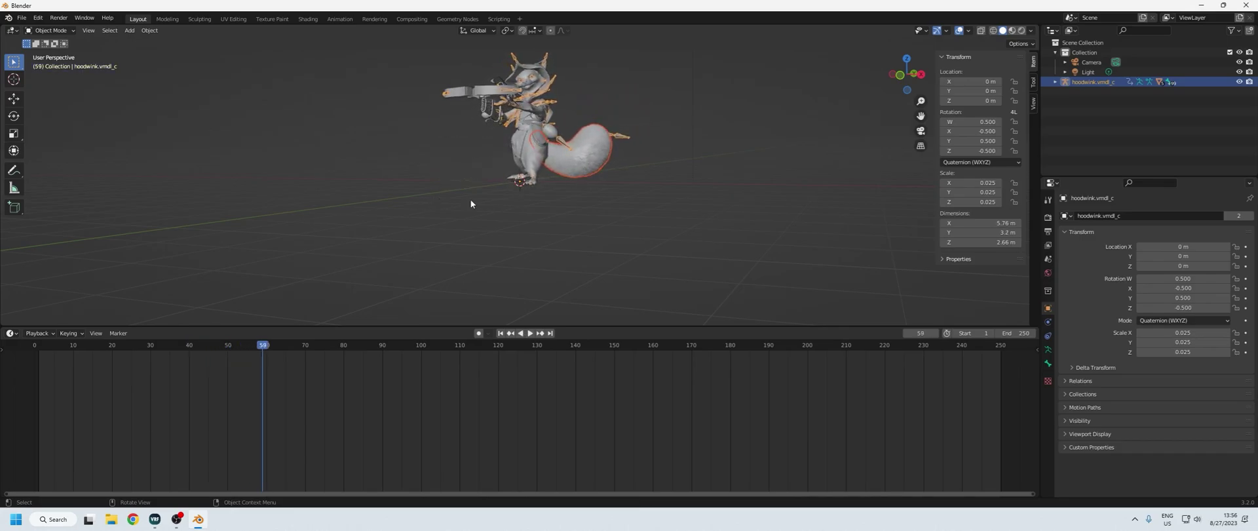
- Show the character in material preview shading and switch to the Shading workspace
left_click(1011, 30)
mouse_move(838, 65)
middle_mouse_down()
mouse_move(743, 76)
mouse_move(844, 46)
mouse_move(690, 85)
mouse_move(579, 92)
mouse_move(537, 112)
mouse_move(448, 108)
mouse_move(646, 115)
mouse_move(639, 90)
mouse_move(671, 73)
mouse_move(652, 80)
middle_mouse_up()
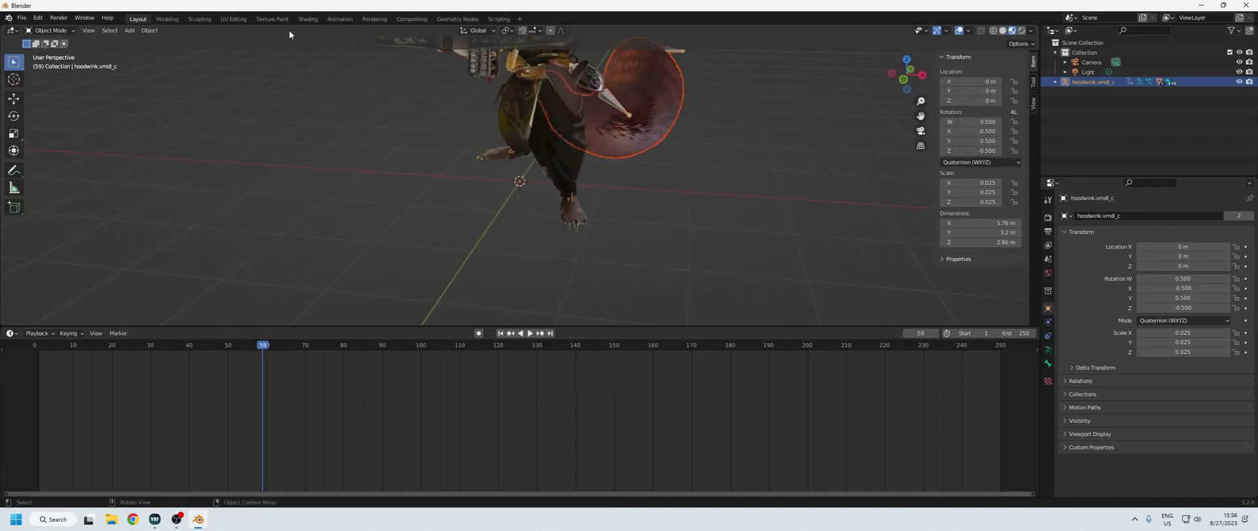
left_click(307, 19)
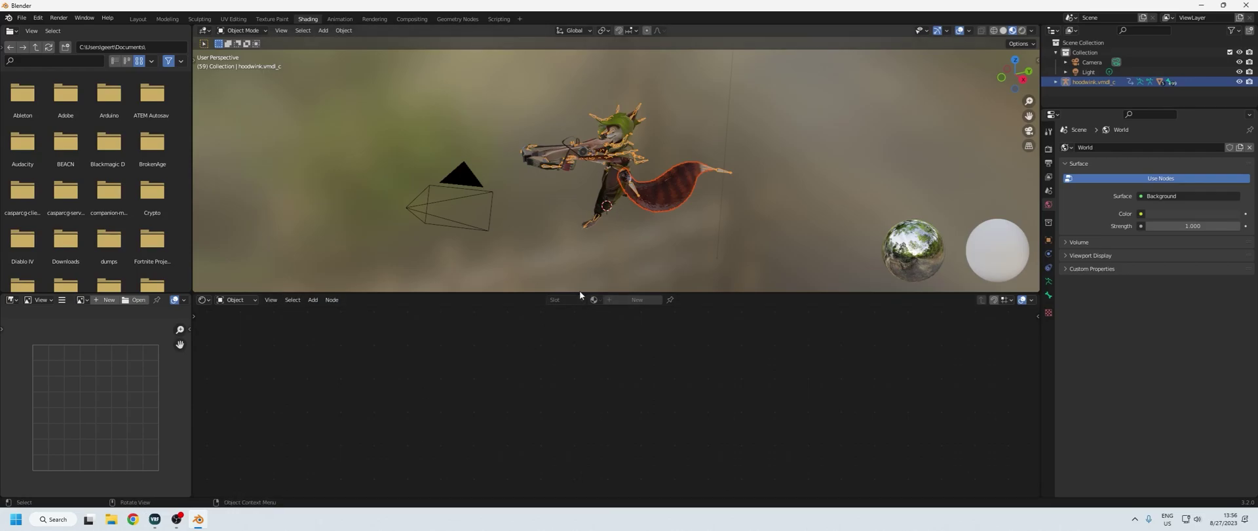
- Enlarge the node editor and lower the Specular value of the tail mesh's hoodwink_tail material
left_click(662, 194)
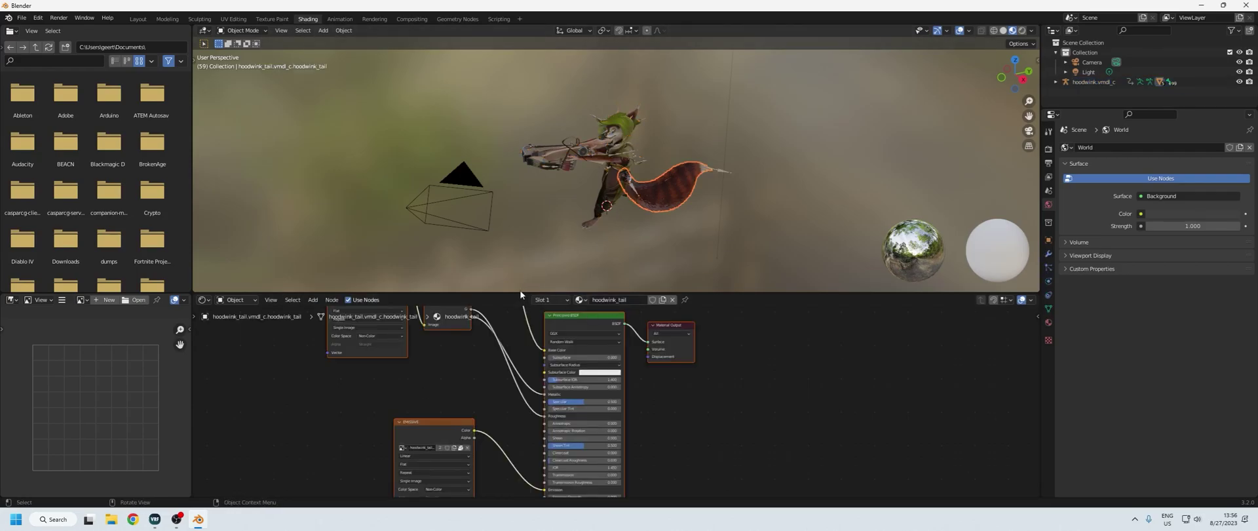
left_click_drag(521, 293, 521, 158)
left_click_drag(587, 333, 537, 334)
- Try the hoodwink_hood material on the tail mesh and assign hoodwink_tail back to it
left_click(555, 165)
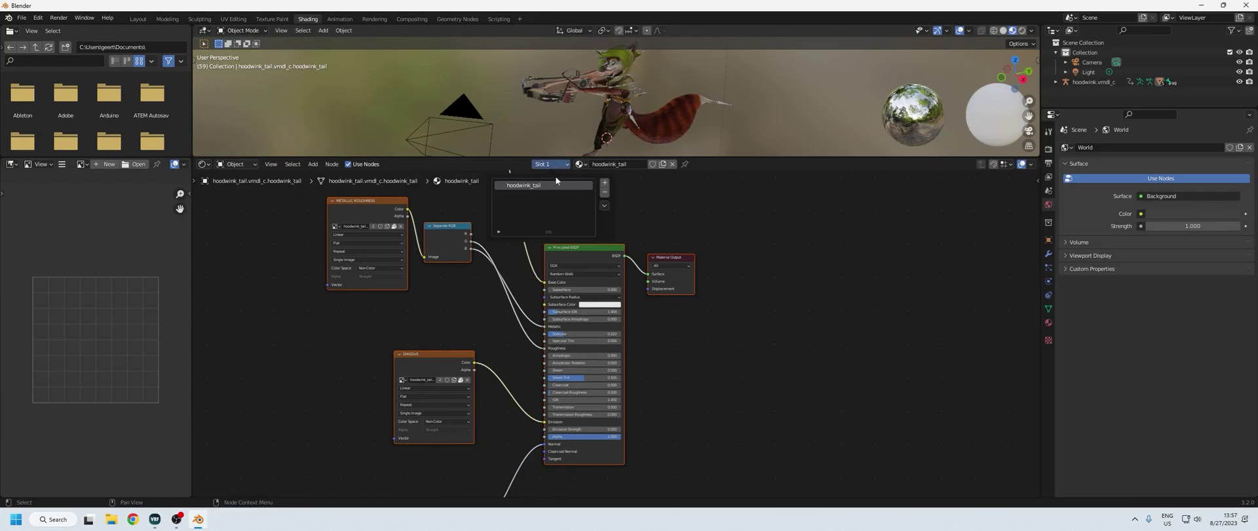
left_click(579, 164)
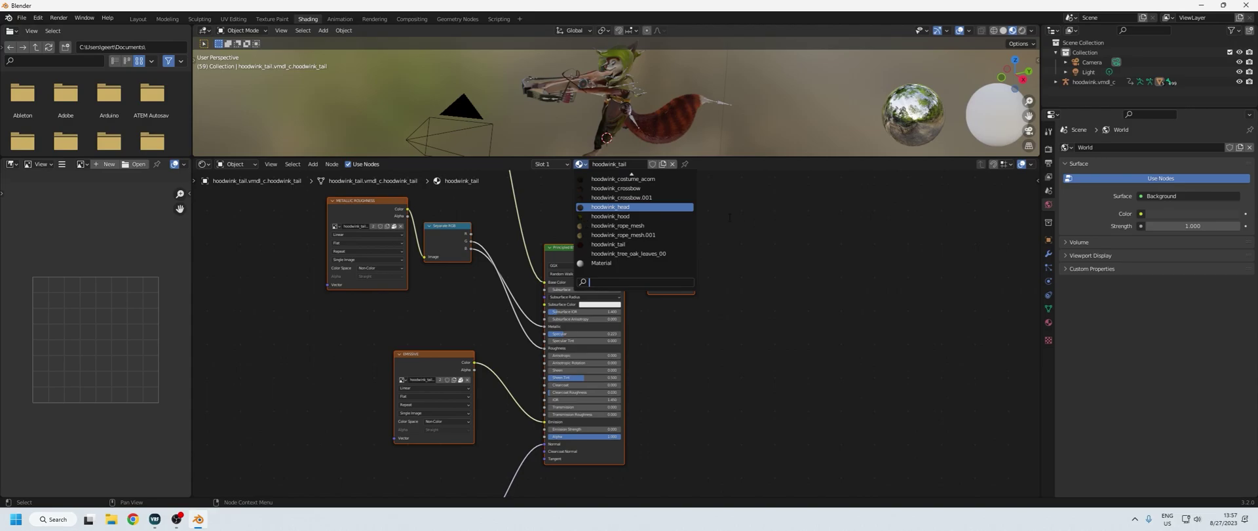
left_click(686, 215)
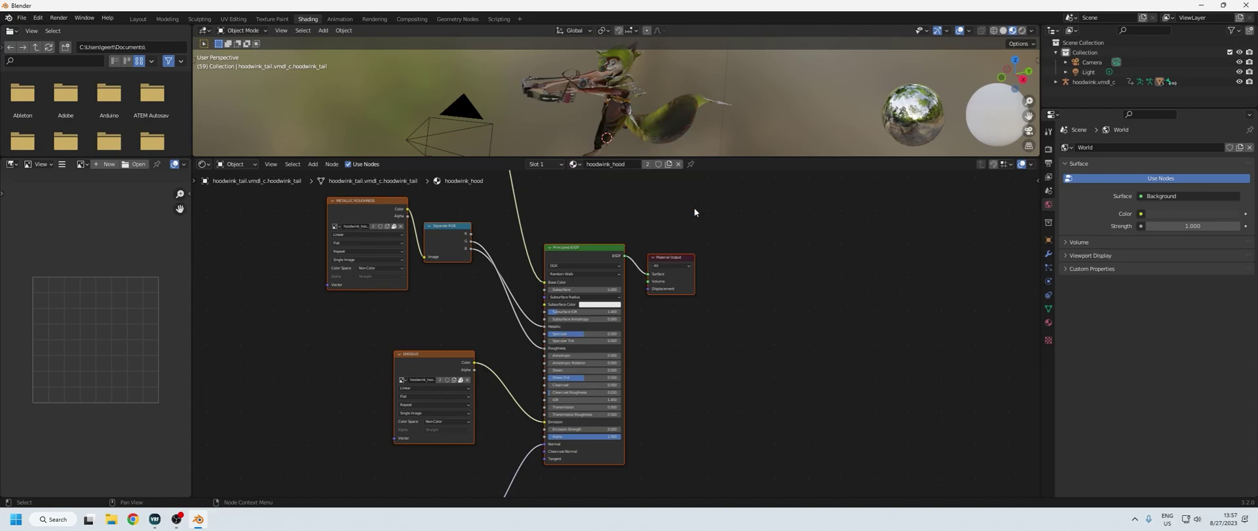
left_click(579, 167)
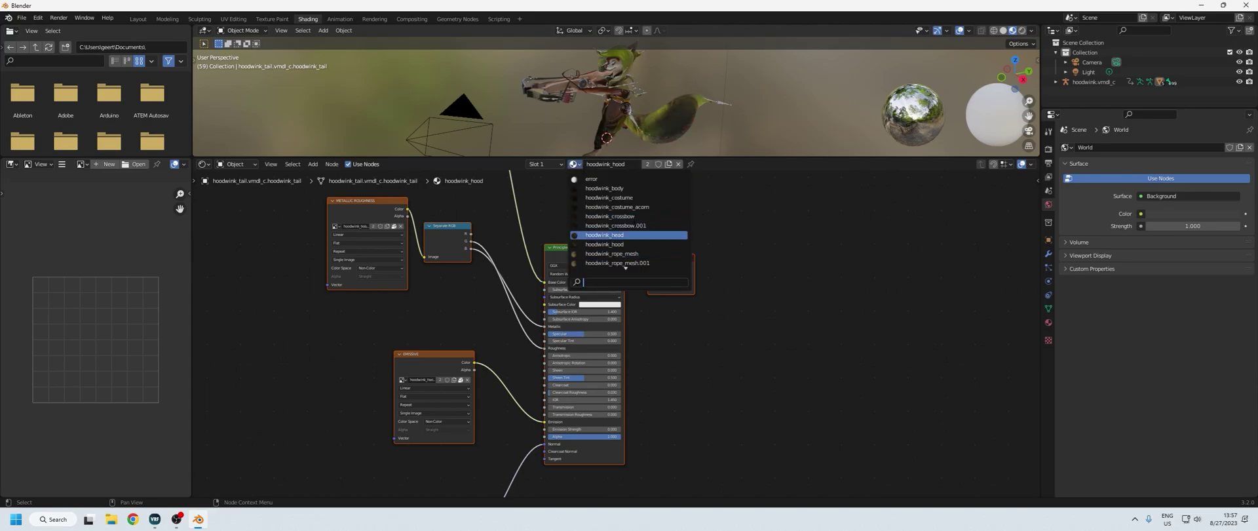
type("tai")
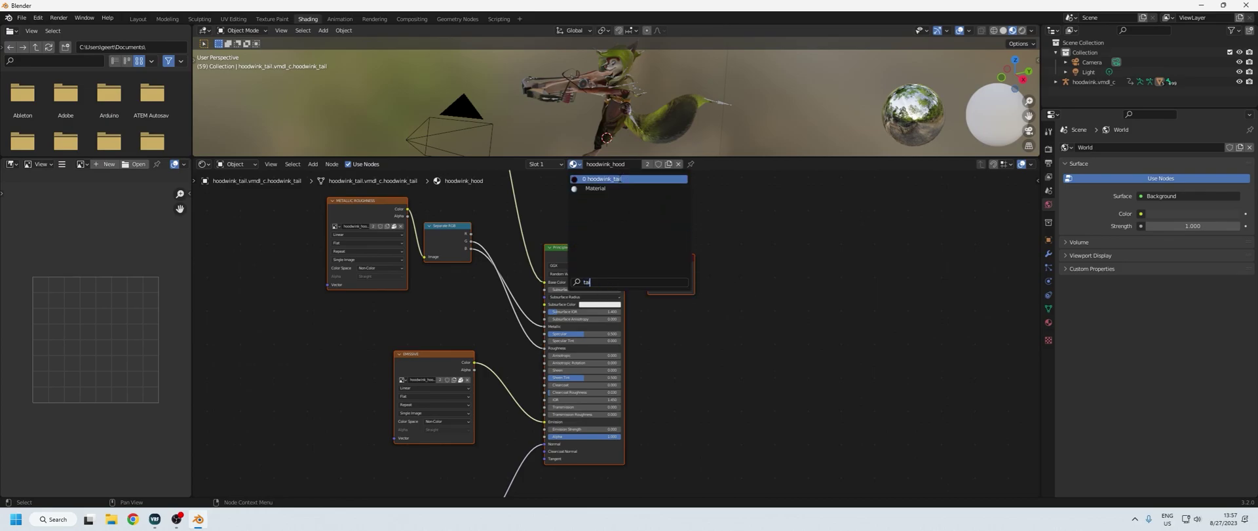
key("Return")
- Set Specular to 0 in the hoodwink_costume and hoodwink_hood materials
left_click(618, 116)
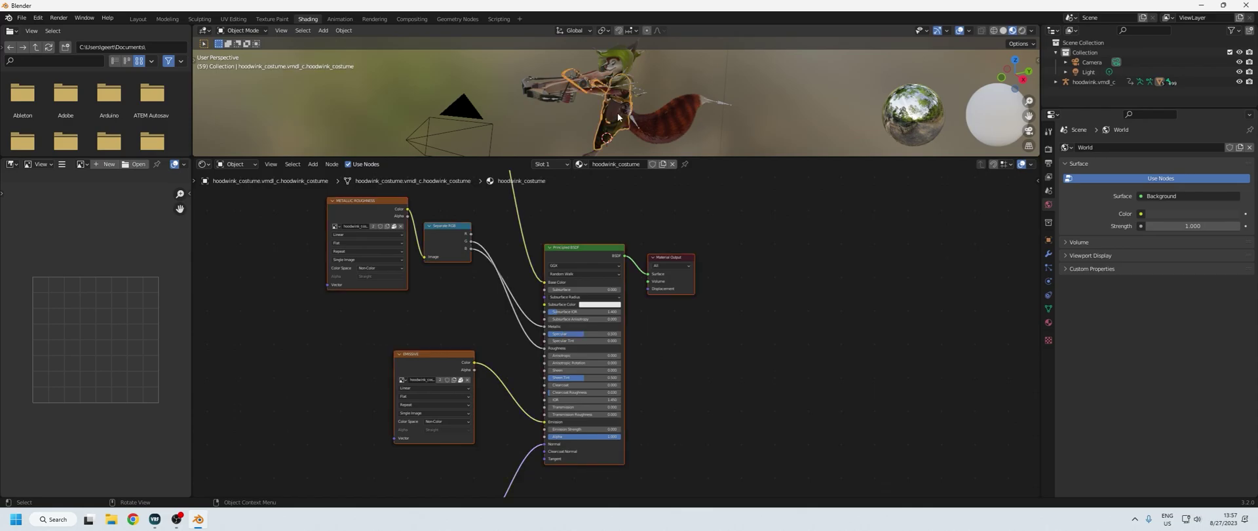
left_click_drag(580, 334, 551, 334)
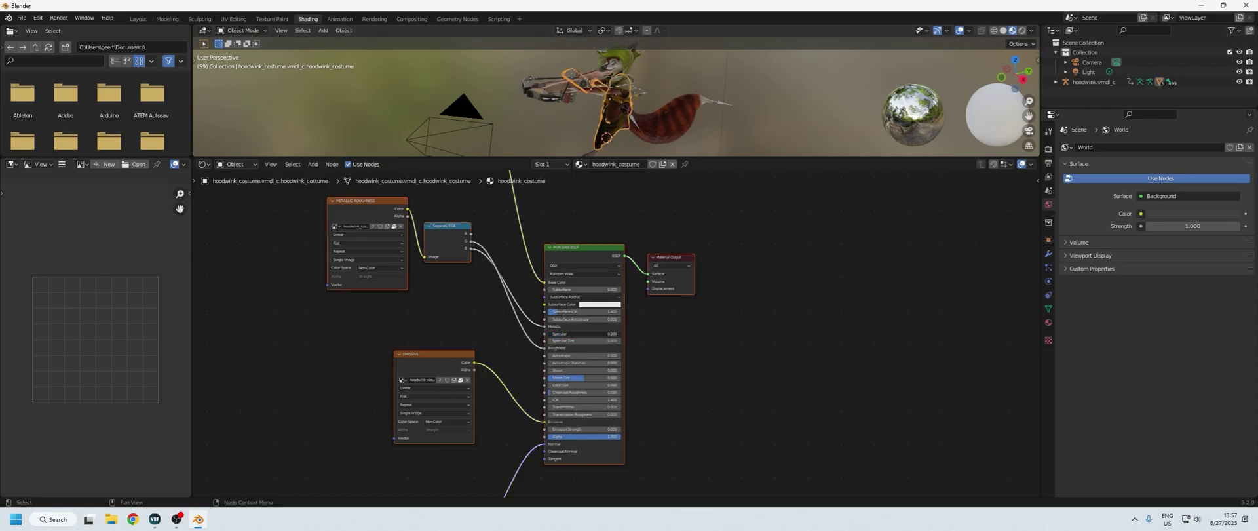
left_click(625, 87)
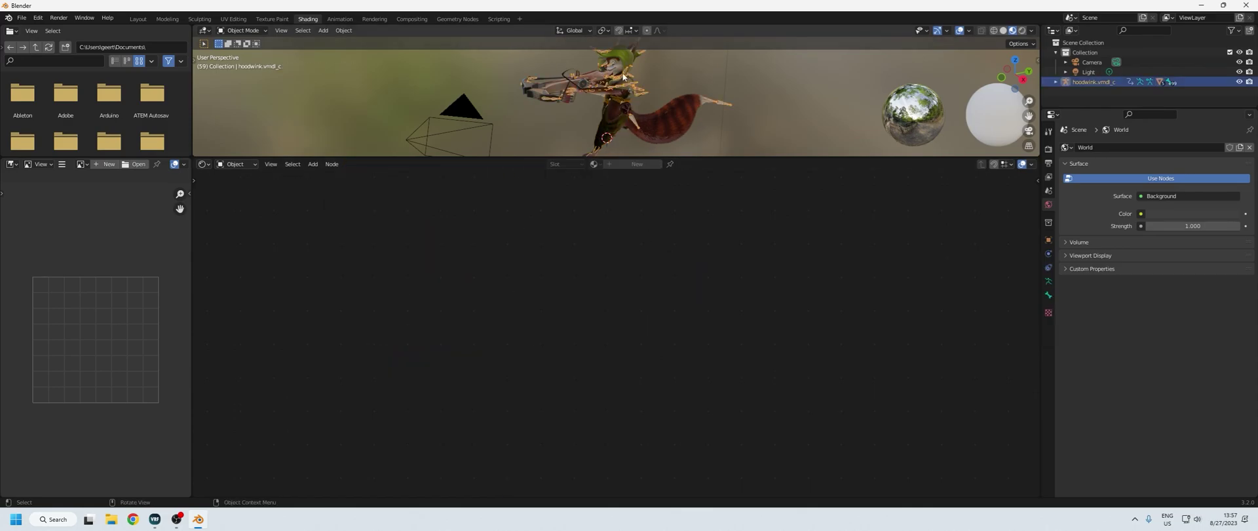
left_click(629, 59)
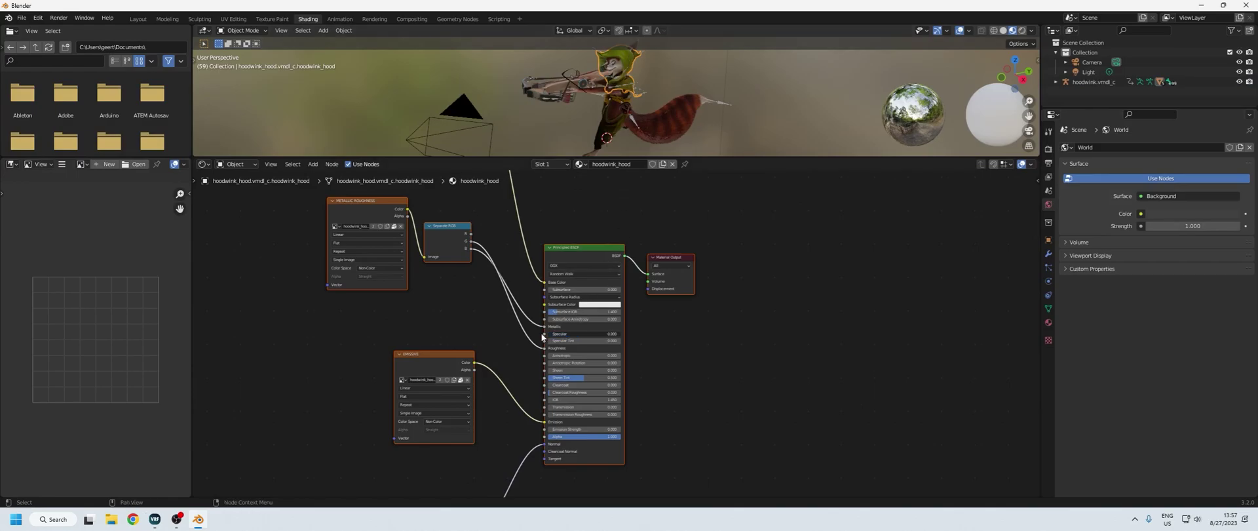
- Set Specular to 0 in the hoodwink_crossbow and hoodwink_tail materials
left_click(556, 87)
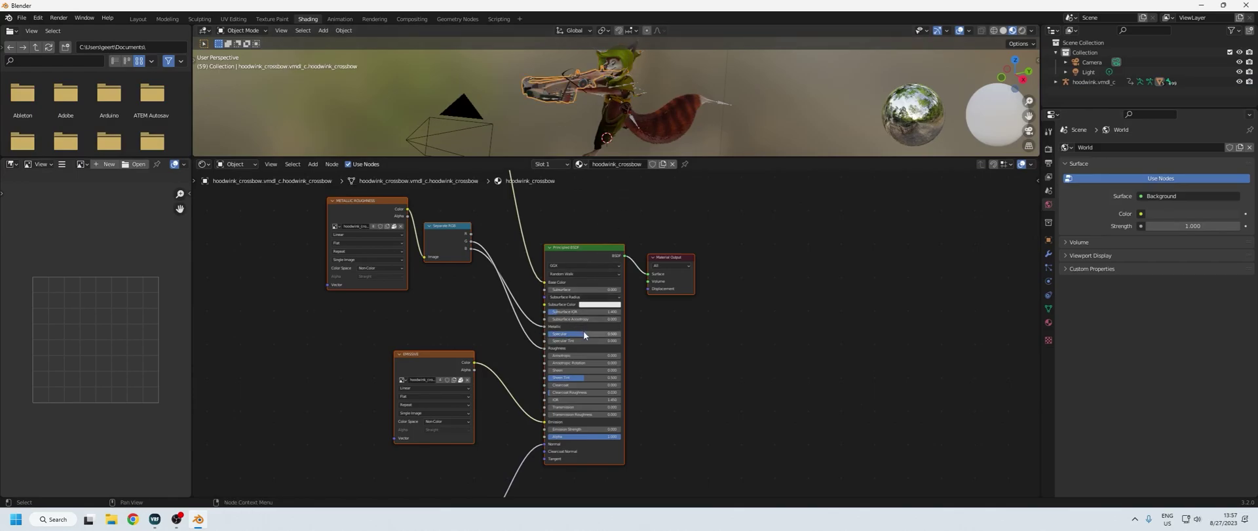
left_click_drag(570, 334, 529, 325)
left_click(665, 124)
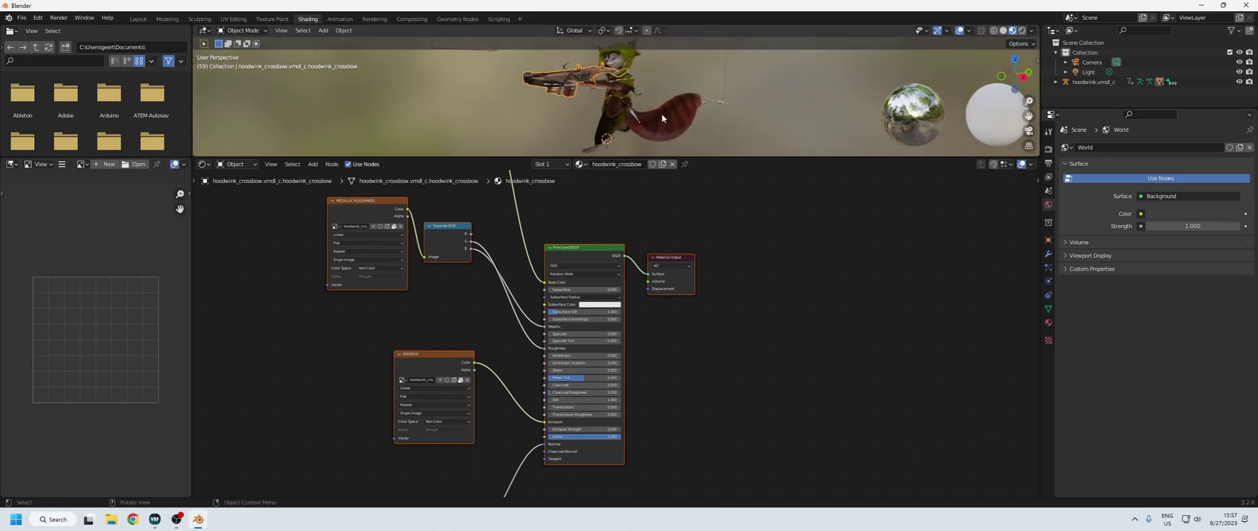
left_click_drag(564, 336, 534, 335)
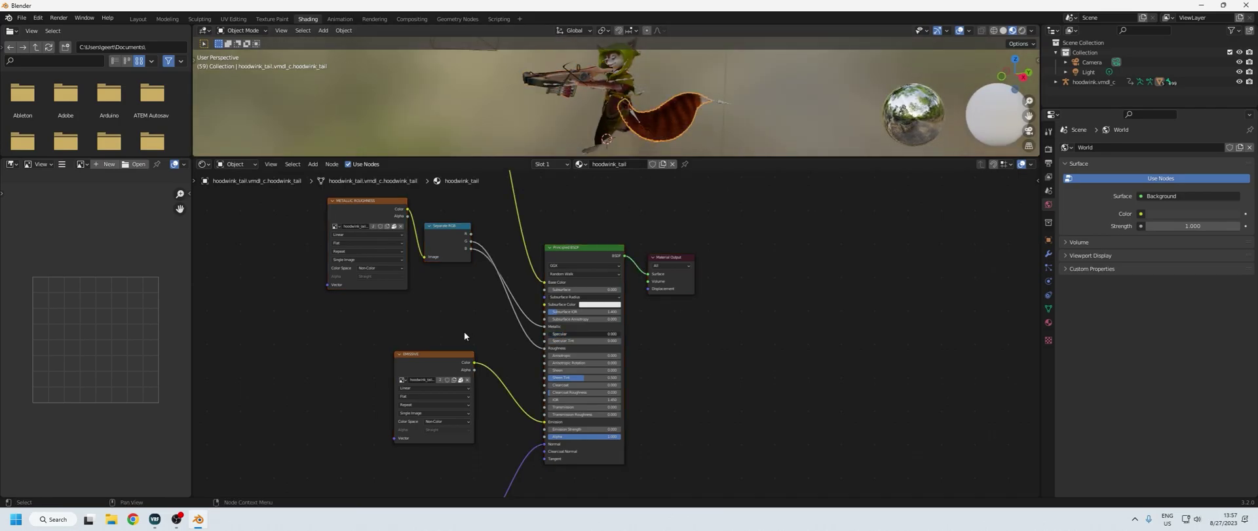
- Enlarge the 3D viewport and examine the textured character from several angles
middle_click_drag(544, 82, 686, 101)
scroll(692, 110, "up", 3)
scroll(684, 101, "down", 5)
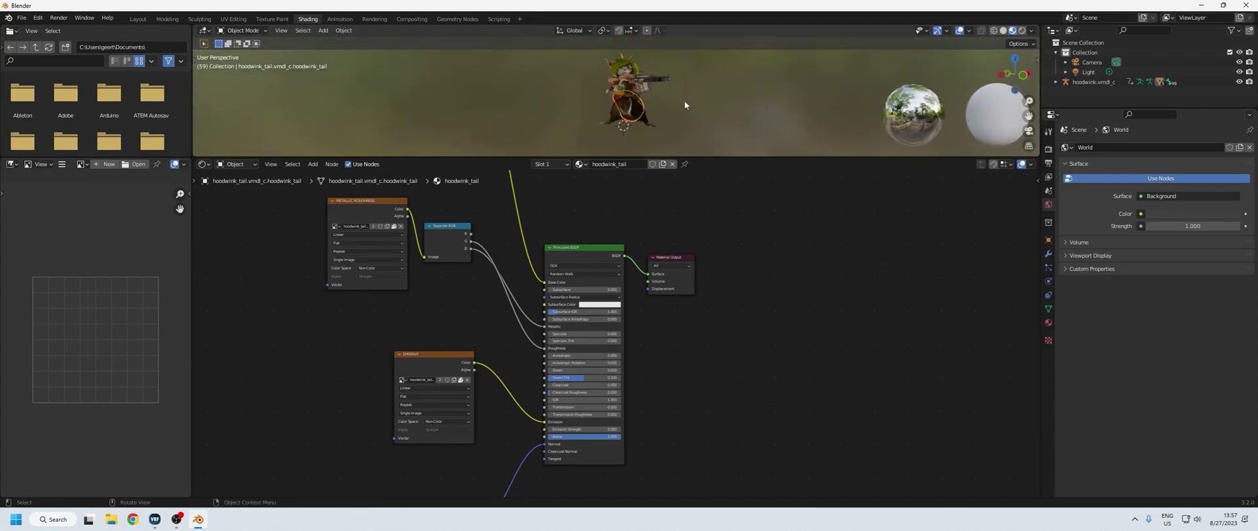
left_click_drag(607, 156, 708, 379)
middle_click_drag(710, 251, 679, 247)
- Return to the Layout workspace and frame the whole character from the front
left_click(139, 19)
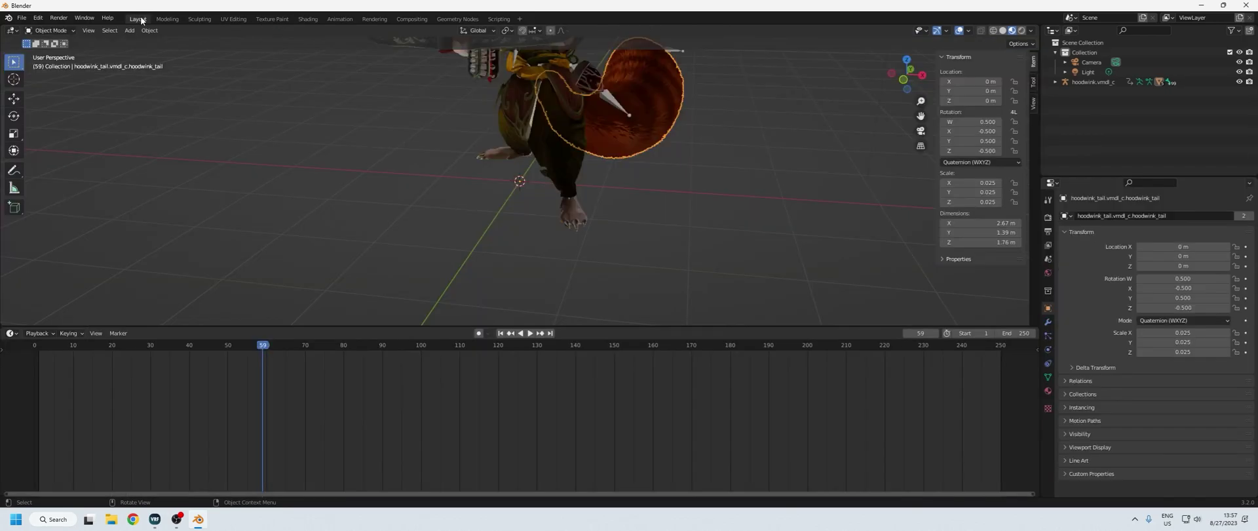
middle_click_drag(500, 207, 913, 158)
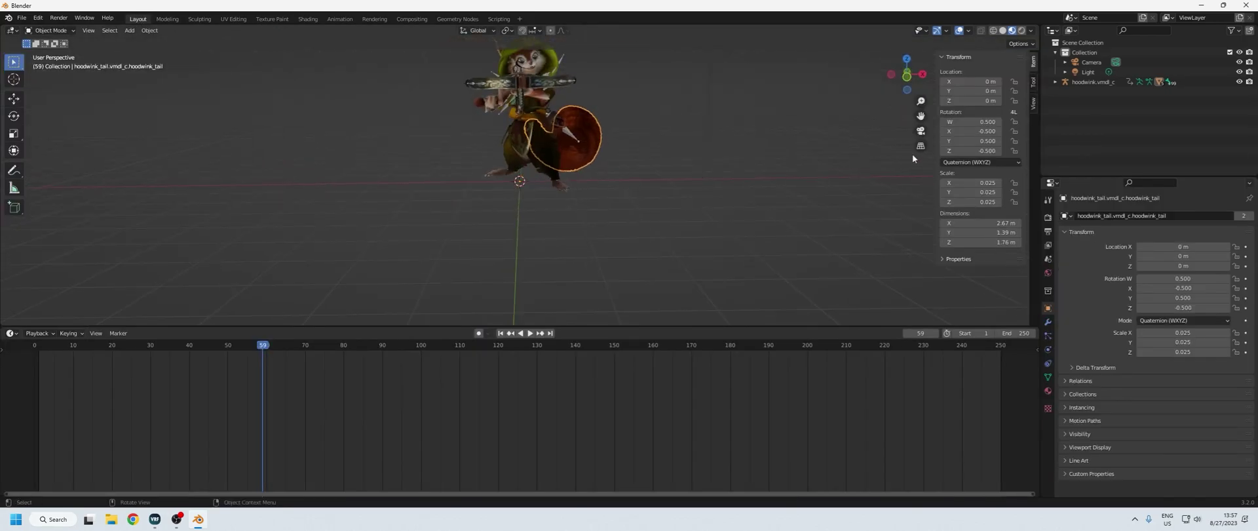
left_click_drag(921, 116, 920, 198)
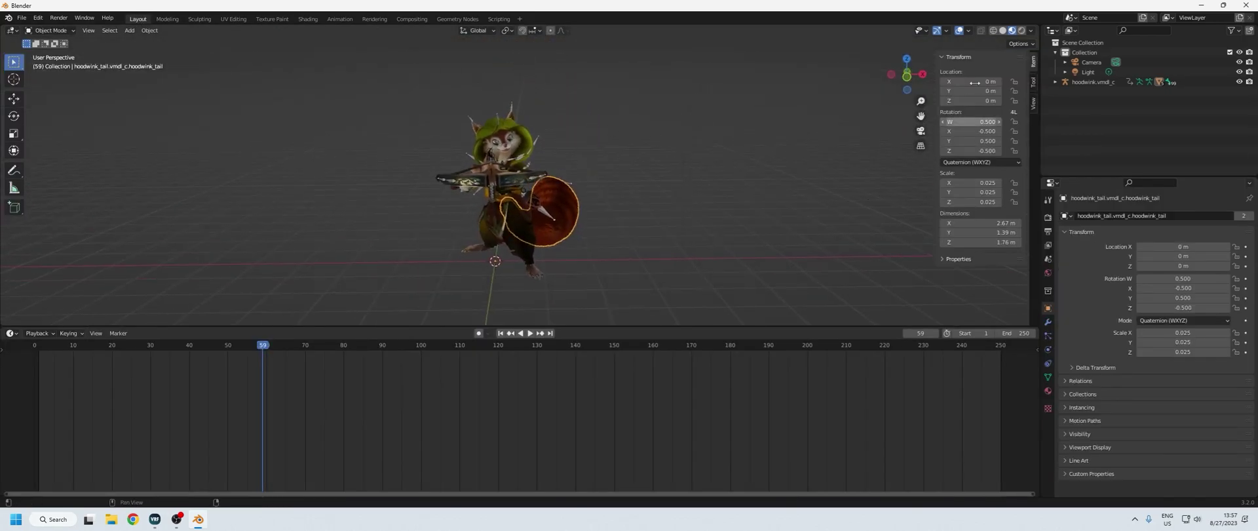
- Preview rendered shading briefly, return to material preview and play the textured animation from near its start
left_click(1021, 30)
left_click(1011, 30)
left_click_drag(128, 346, 50, 344)
key("space")
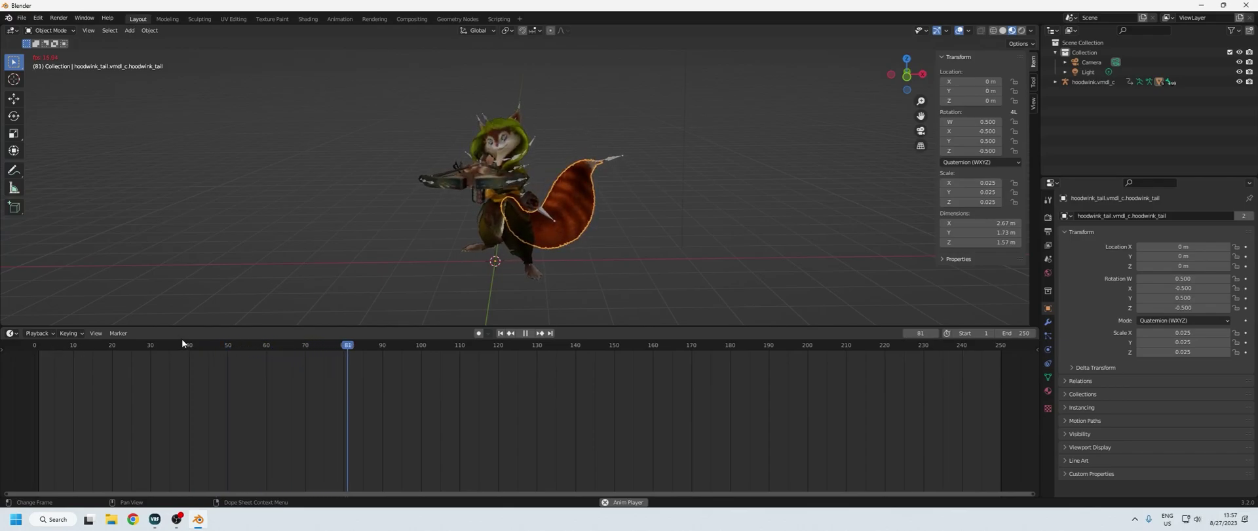
key("space")
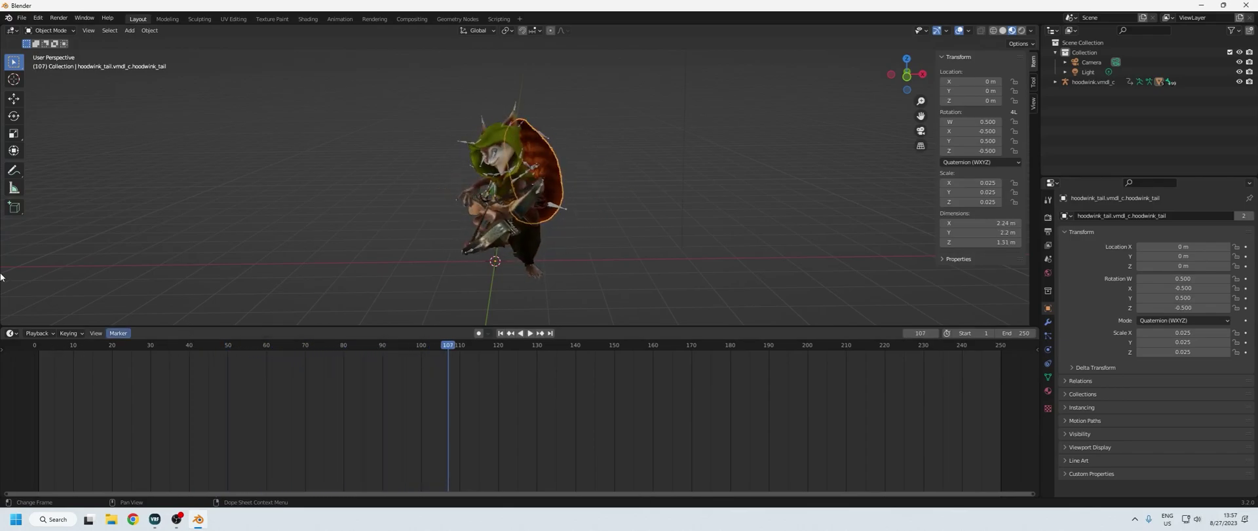